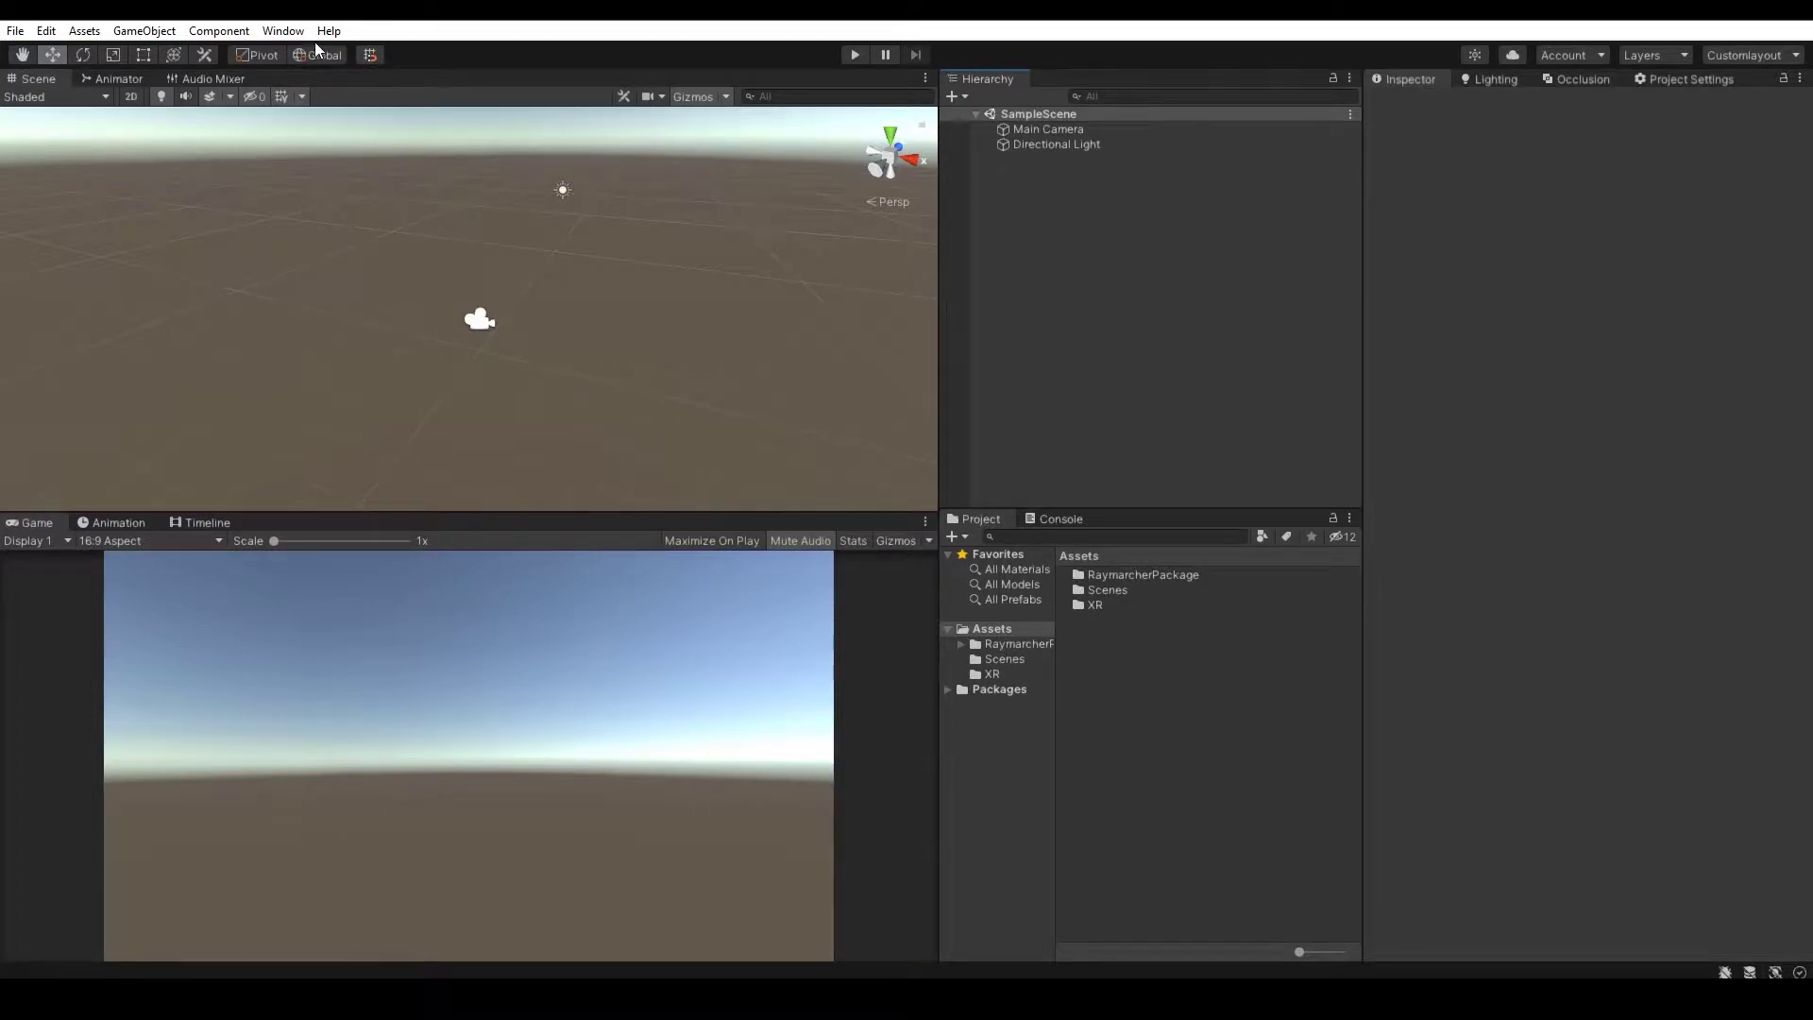
- Run the Raymarcher PC [PC,Console] setup on SampleScene and accept the warning
left_click(283, 31)
mouse_move(378, 155)
mouse_move(591, 157)
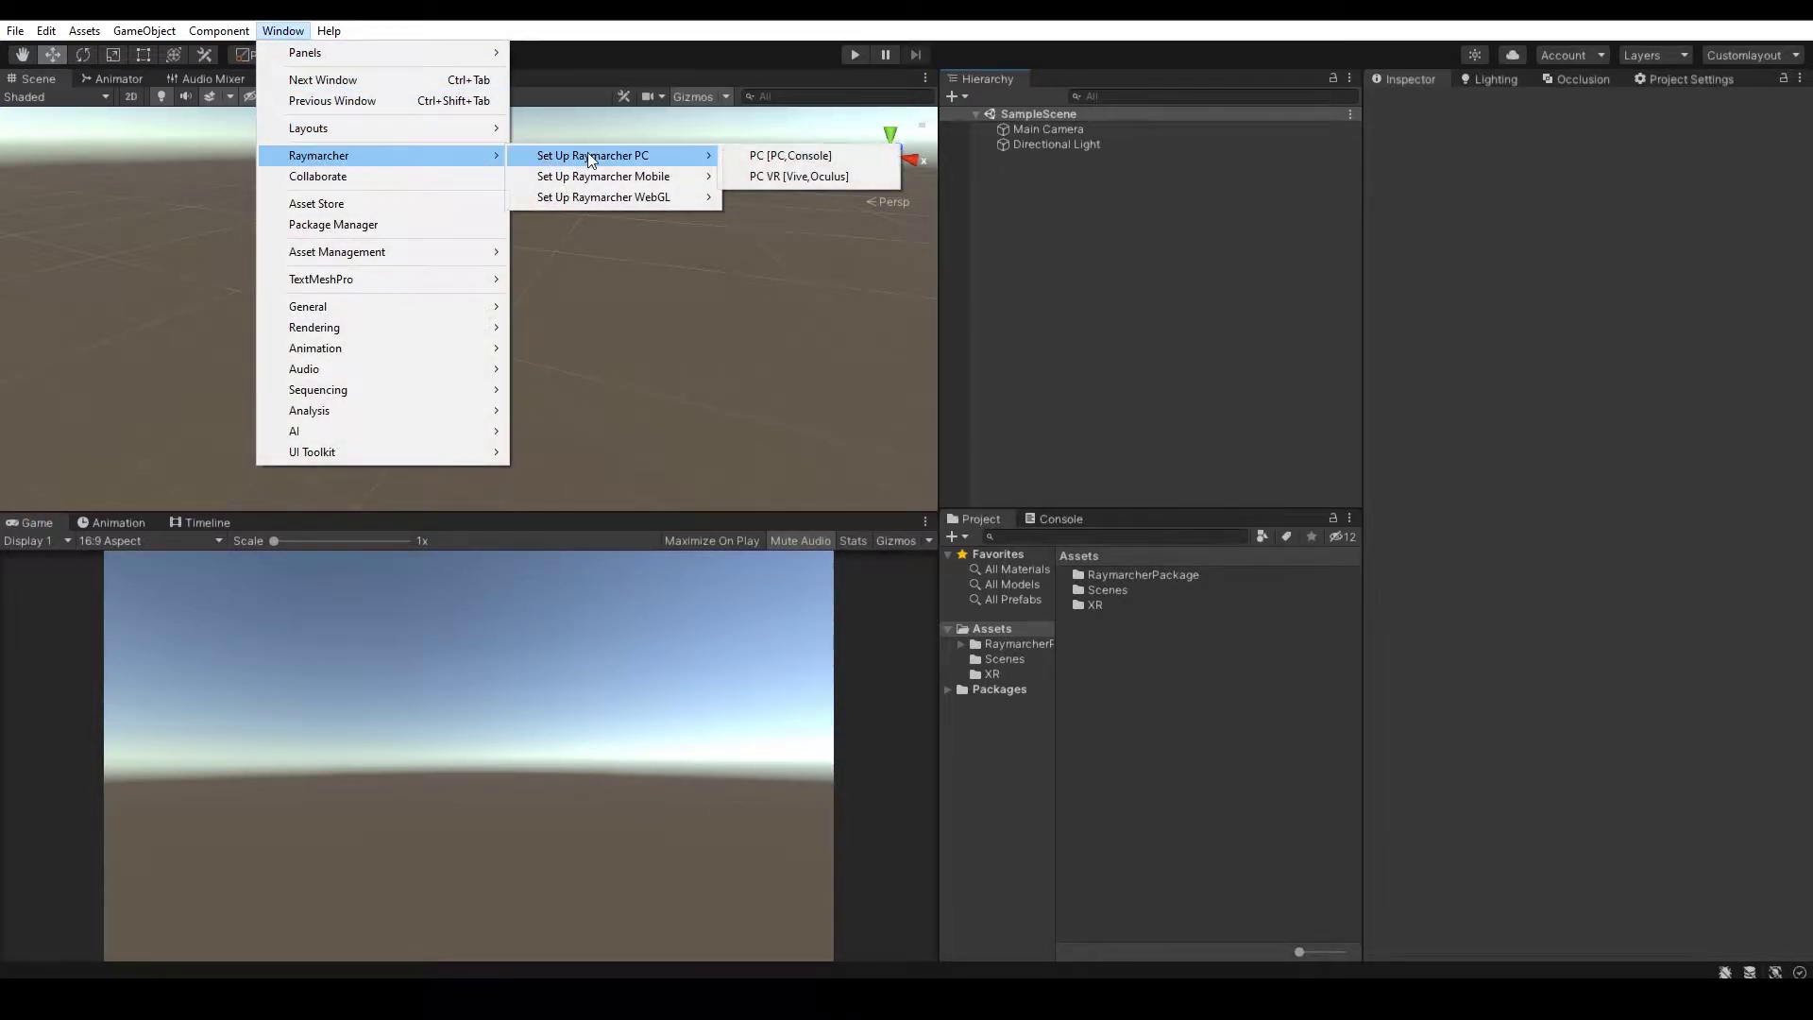
left_click(850, 158)
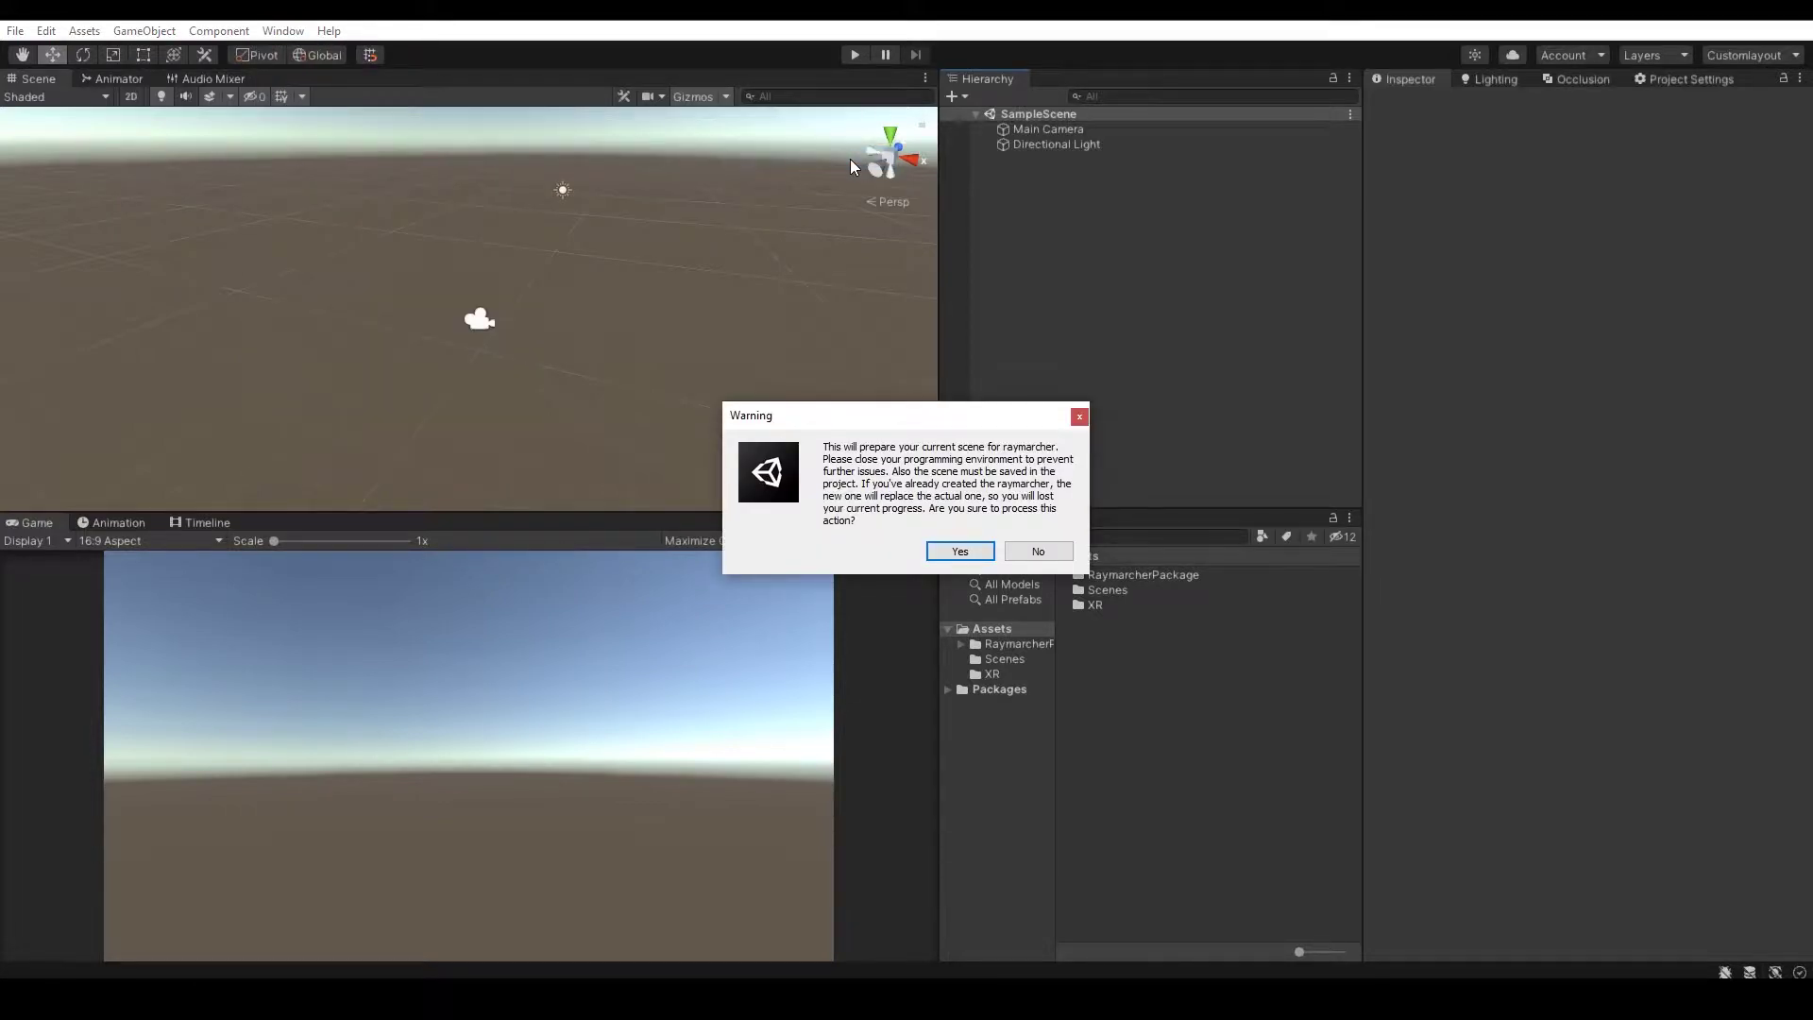
left_click(977, 556)
- Review Main Camera's RM_Master settings and read the Raymarcher ready message in the Console
left_click(1049, 128)
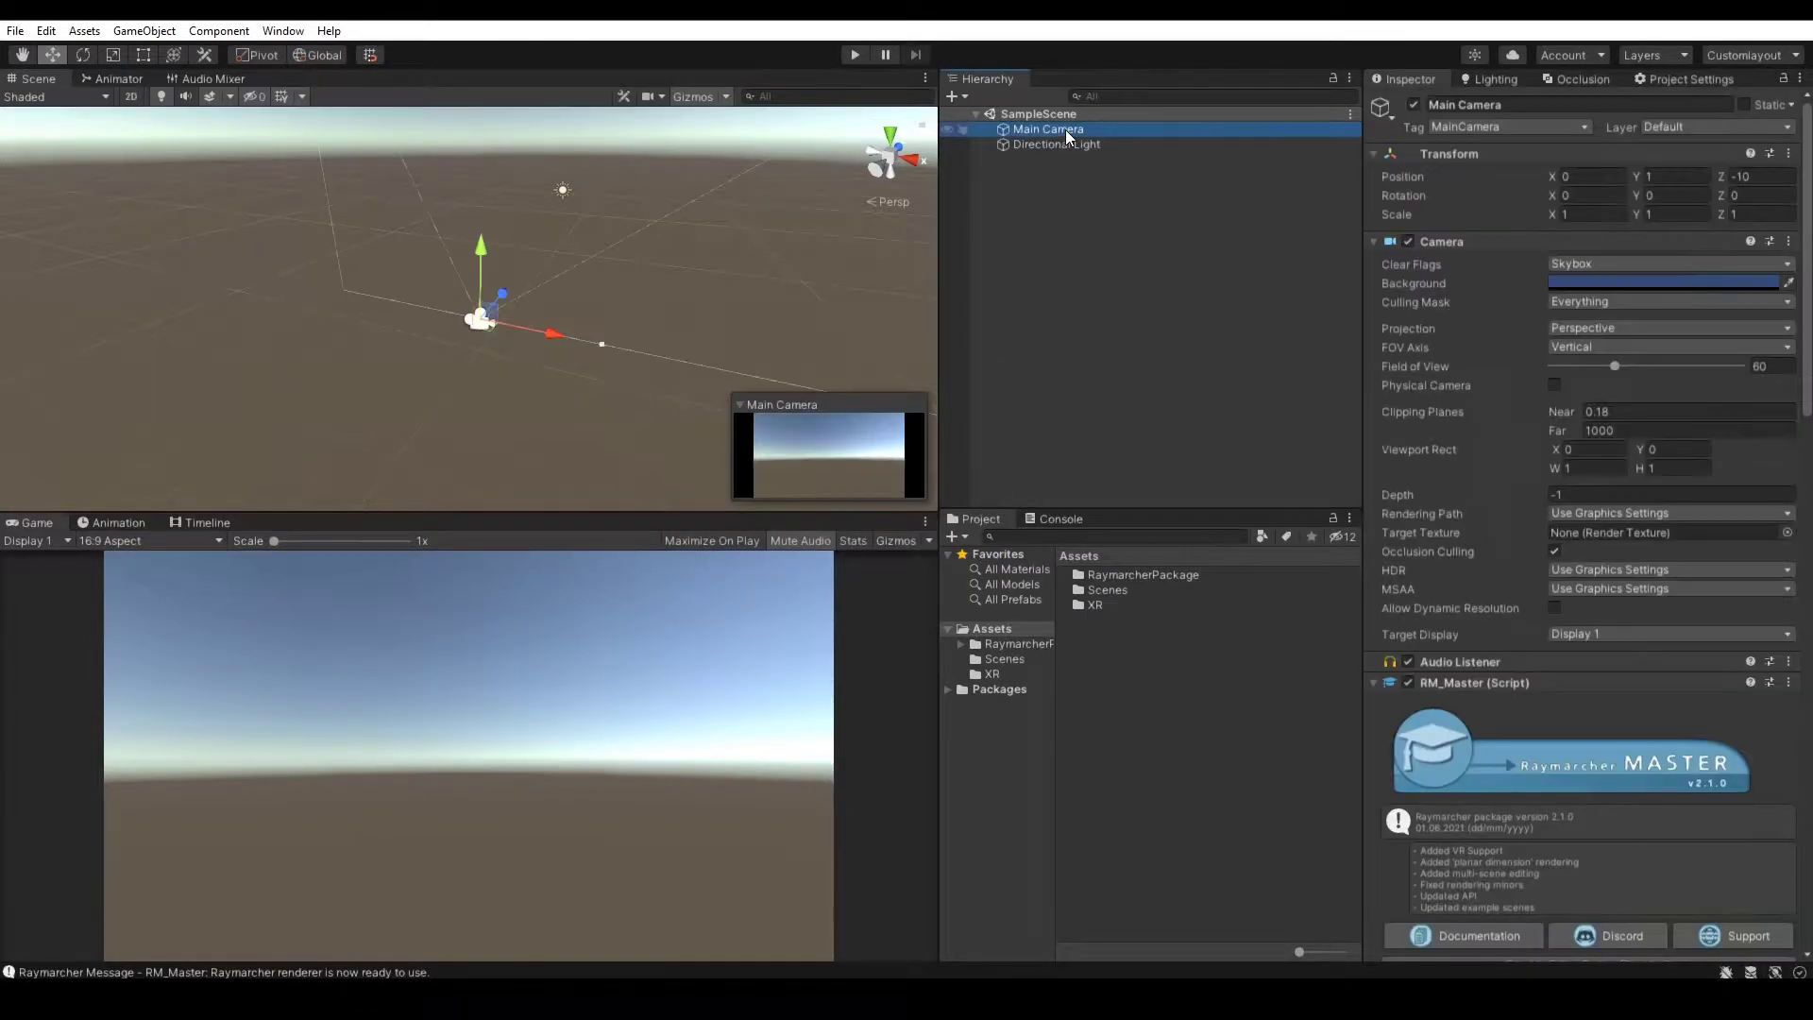
scroll(1555, 660, "down", 10)
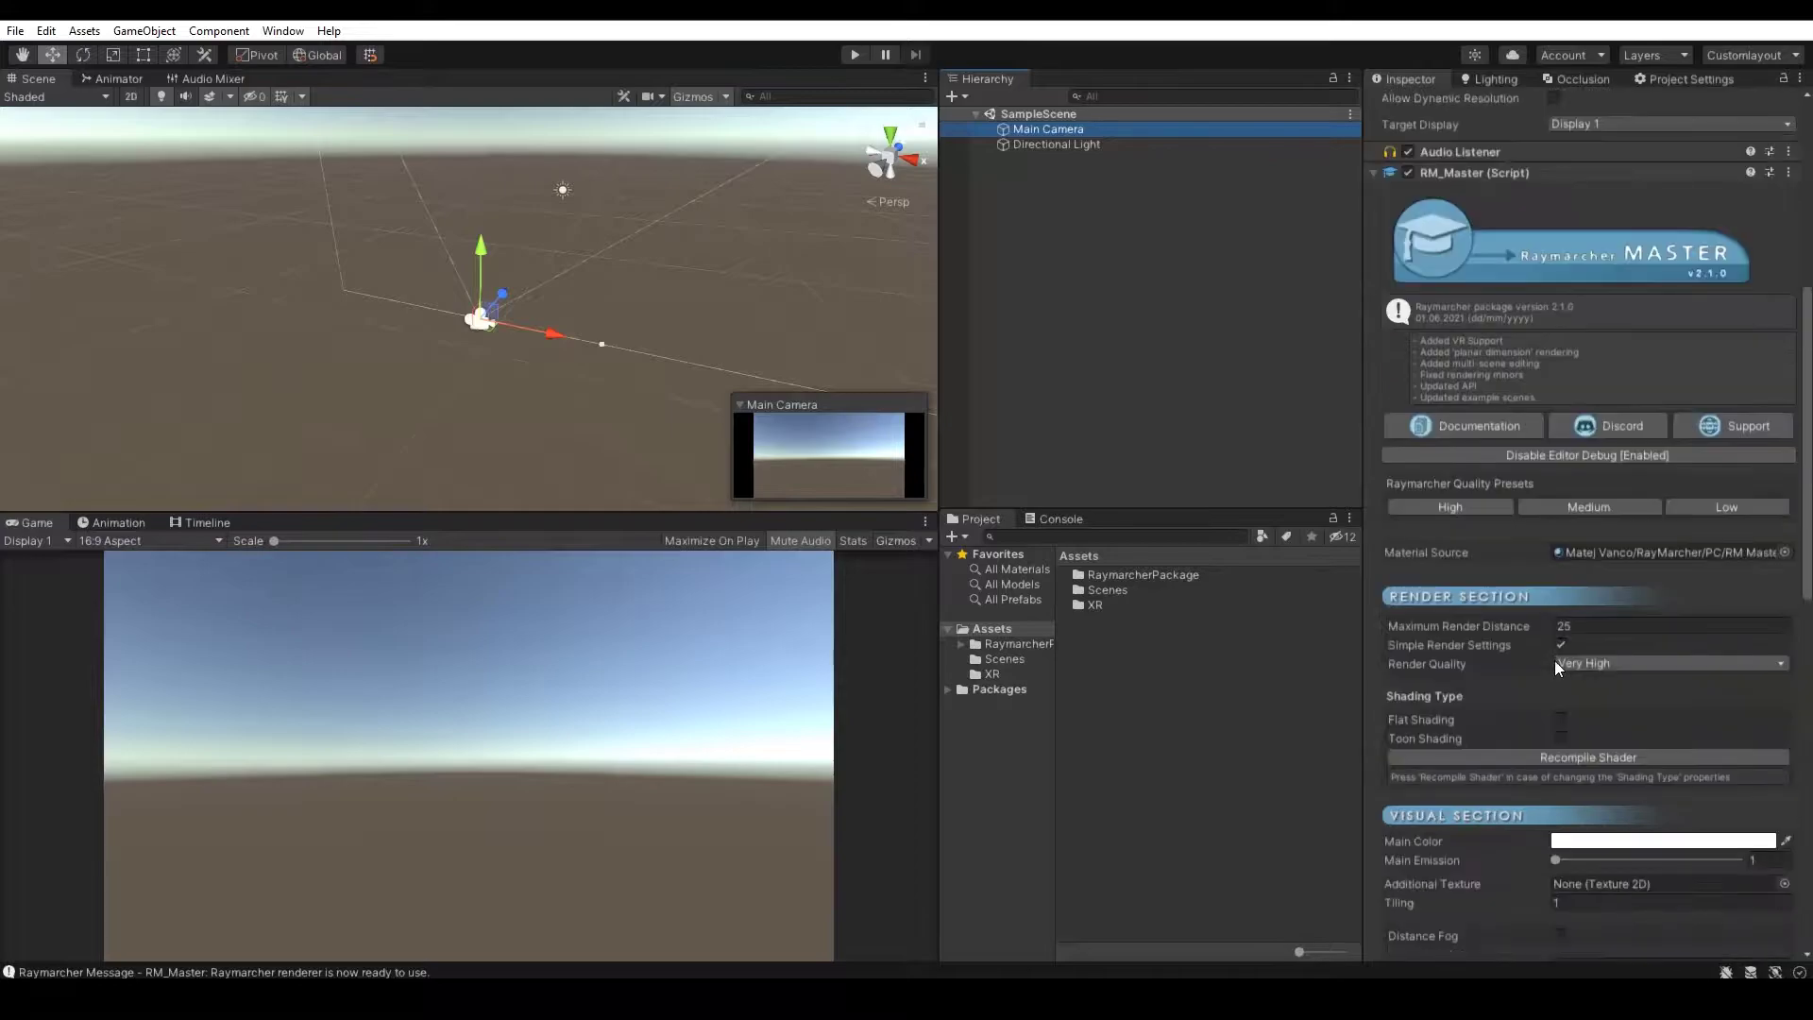
left_click(1049, 517)
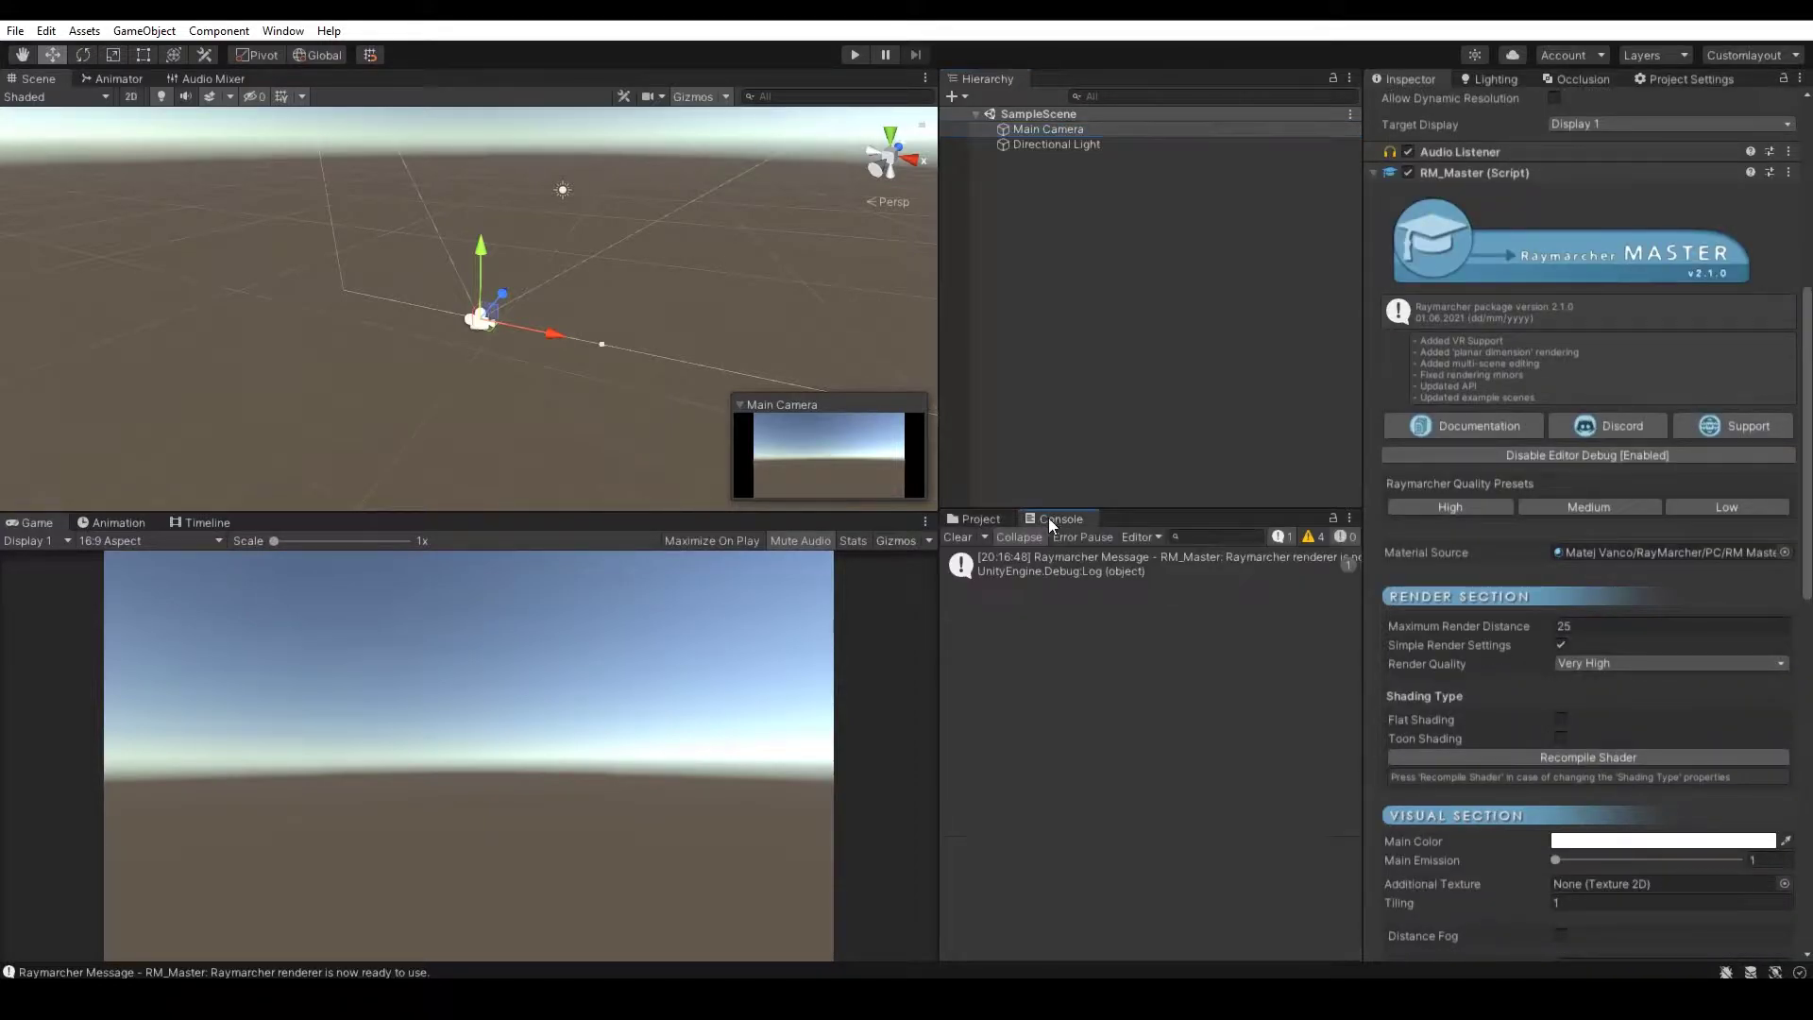
left_click(1103, 564)
scroll(1505, 609, "down", 15)
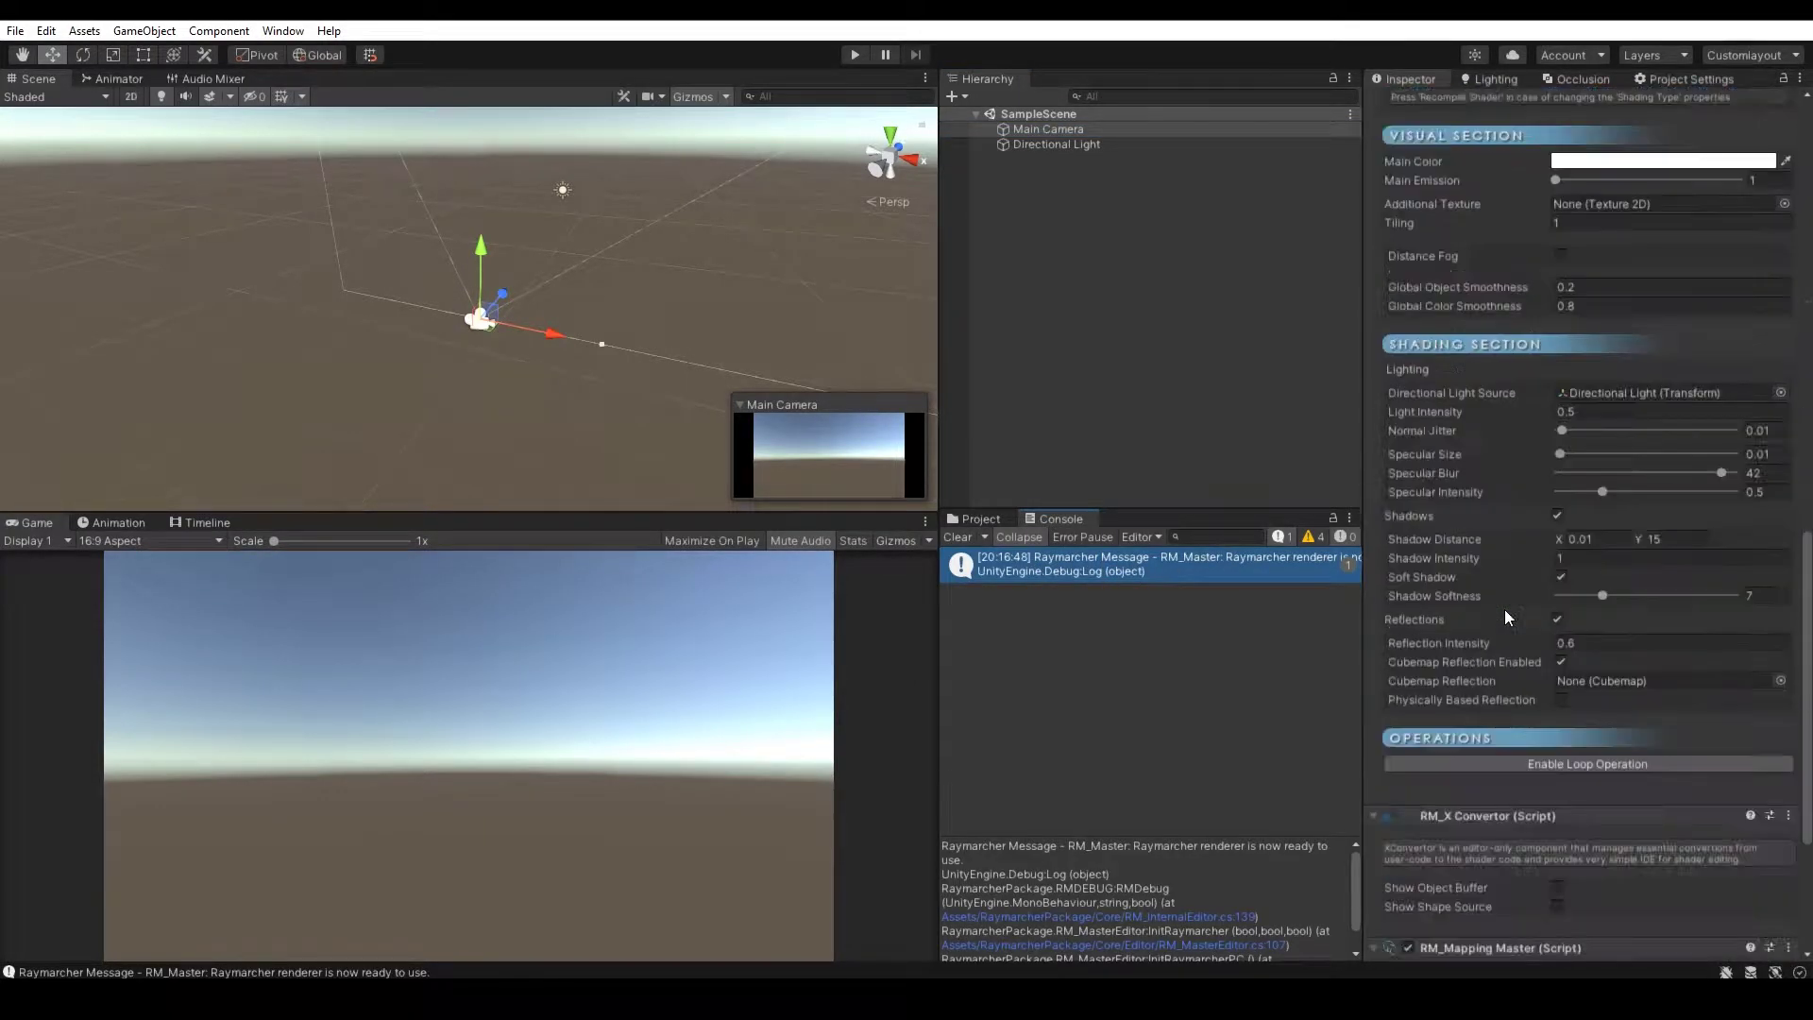
scroll(1505, 609, "up", 20)
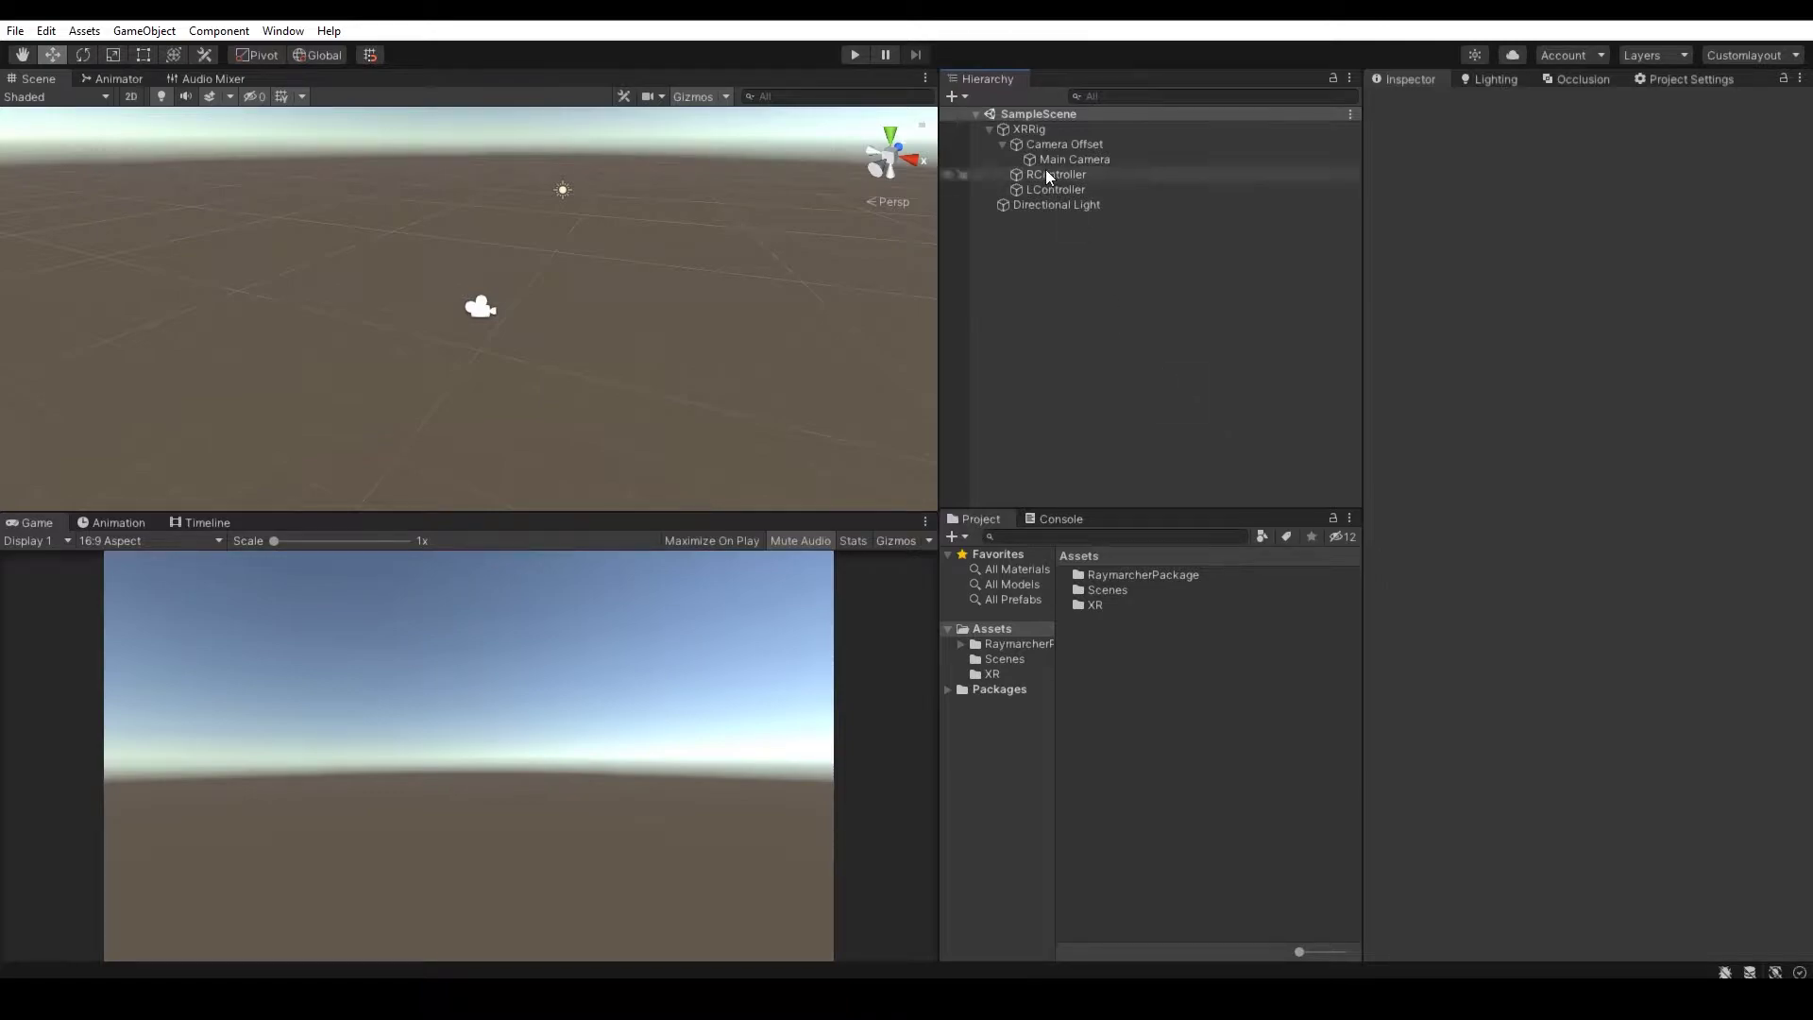
- Inspect the XRRig and its Main Camera, RController and LController children
left_click(1029, 129)
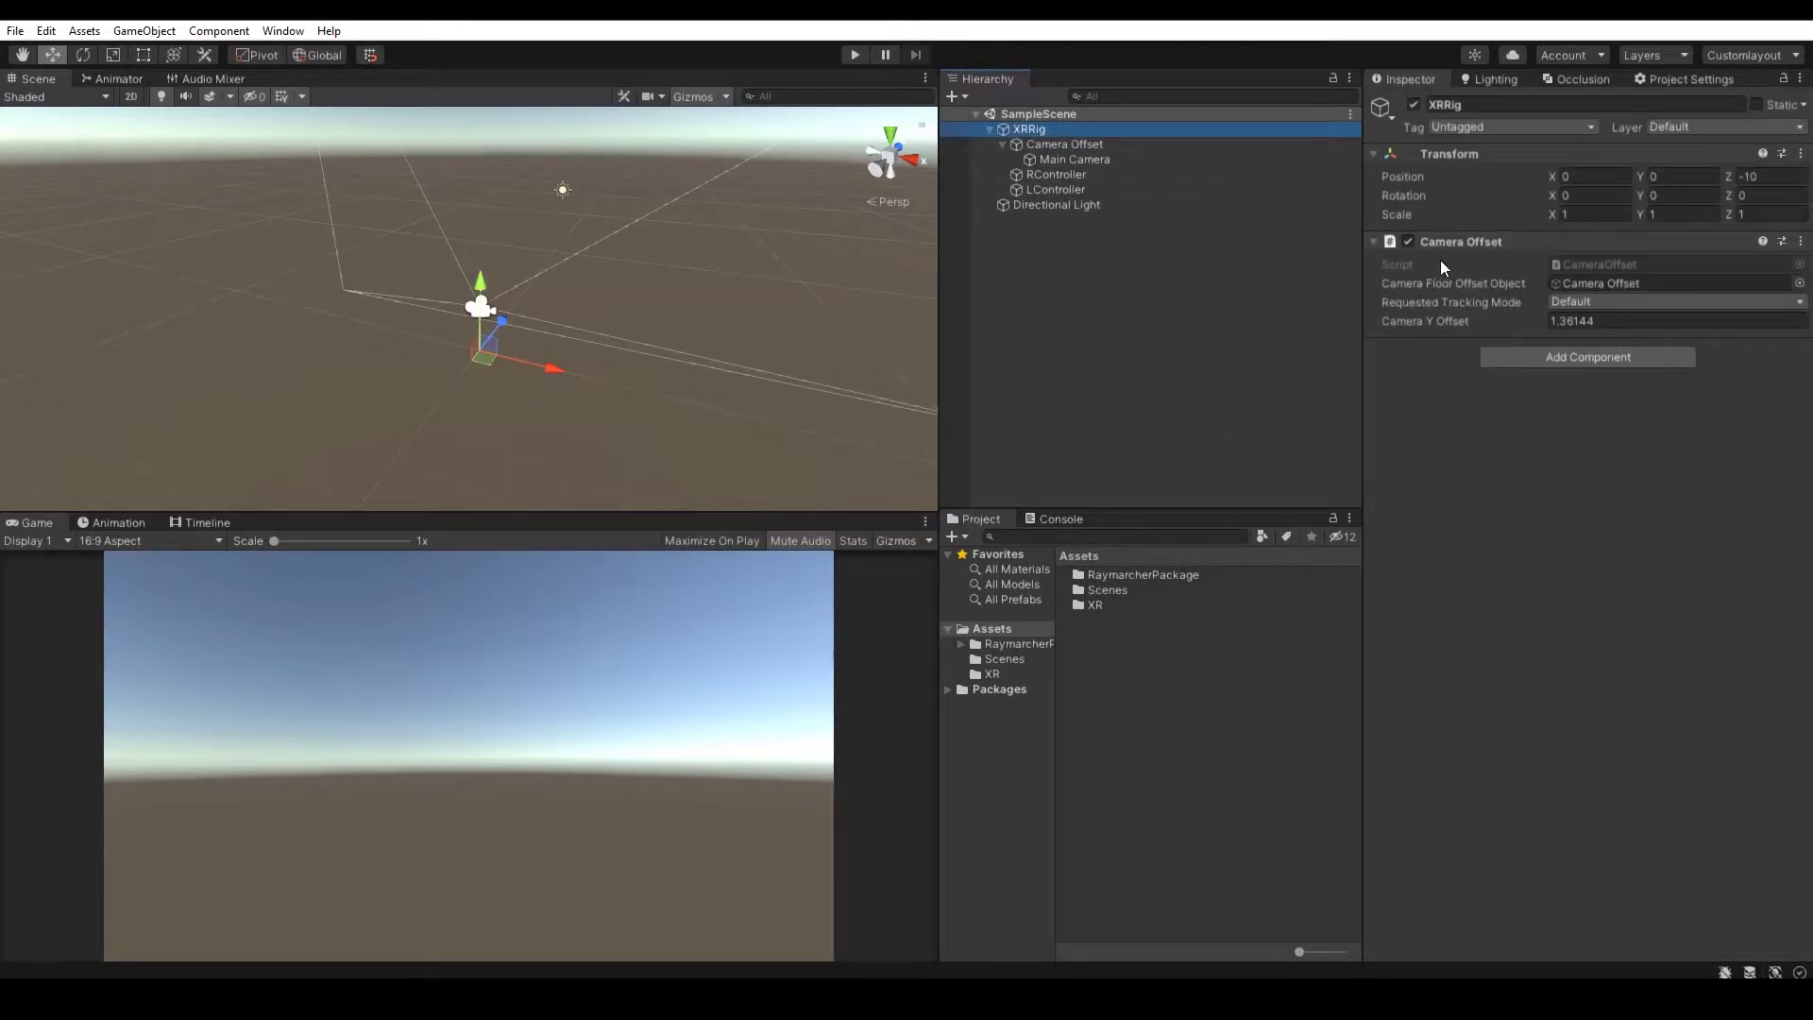
left_click(1079, 174)
left_click(1084, 187)
left_click(1075, 174)
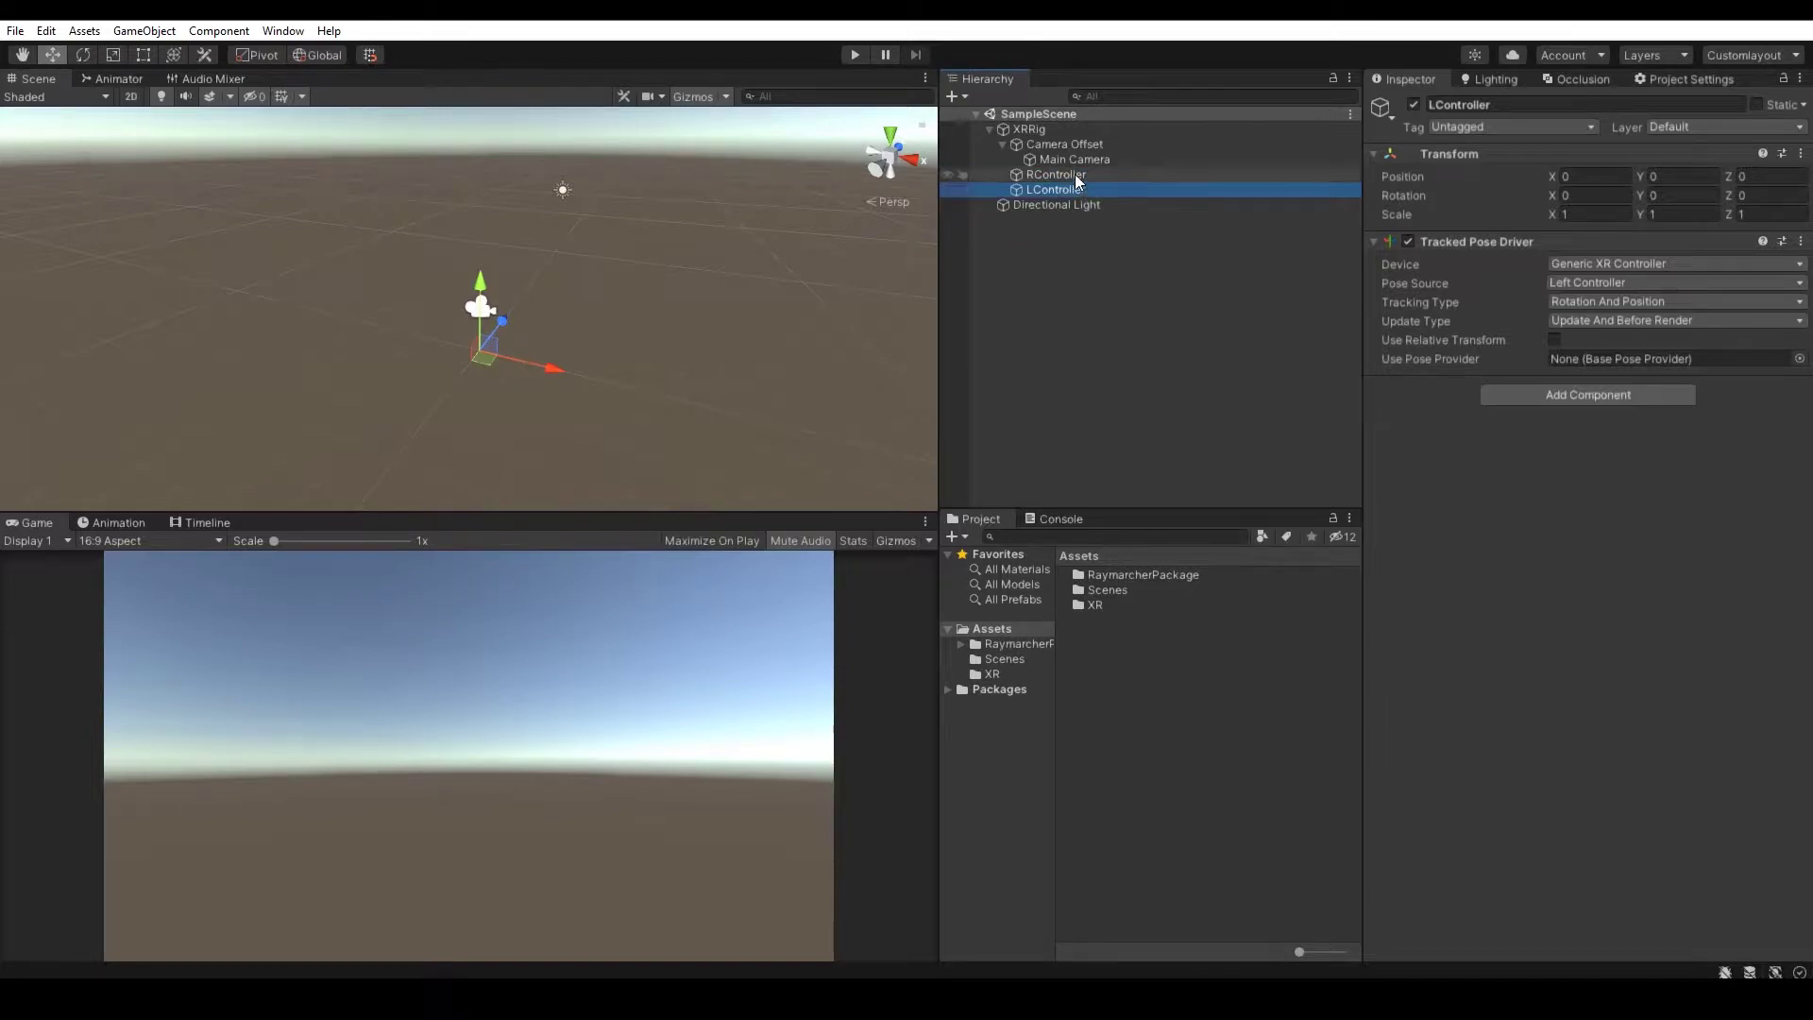
left_click(1077, 159)
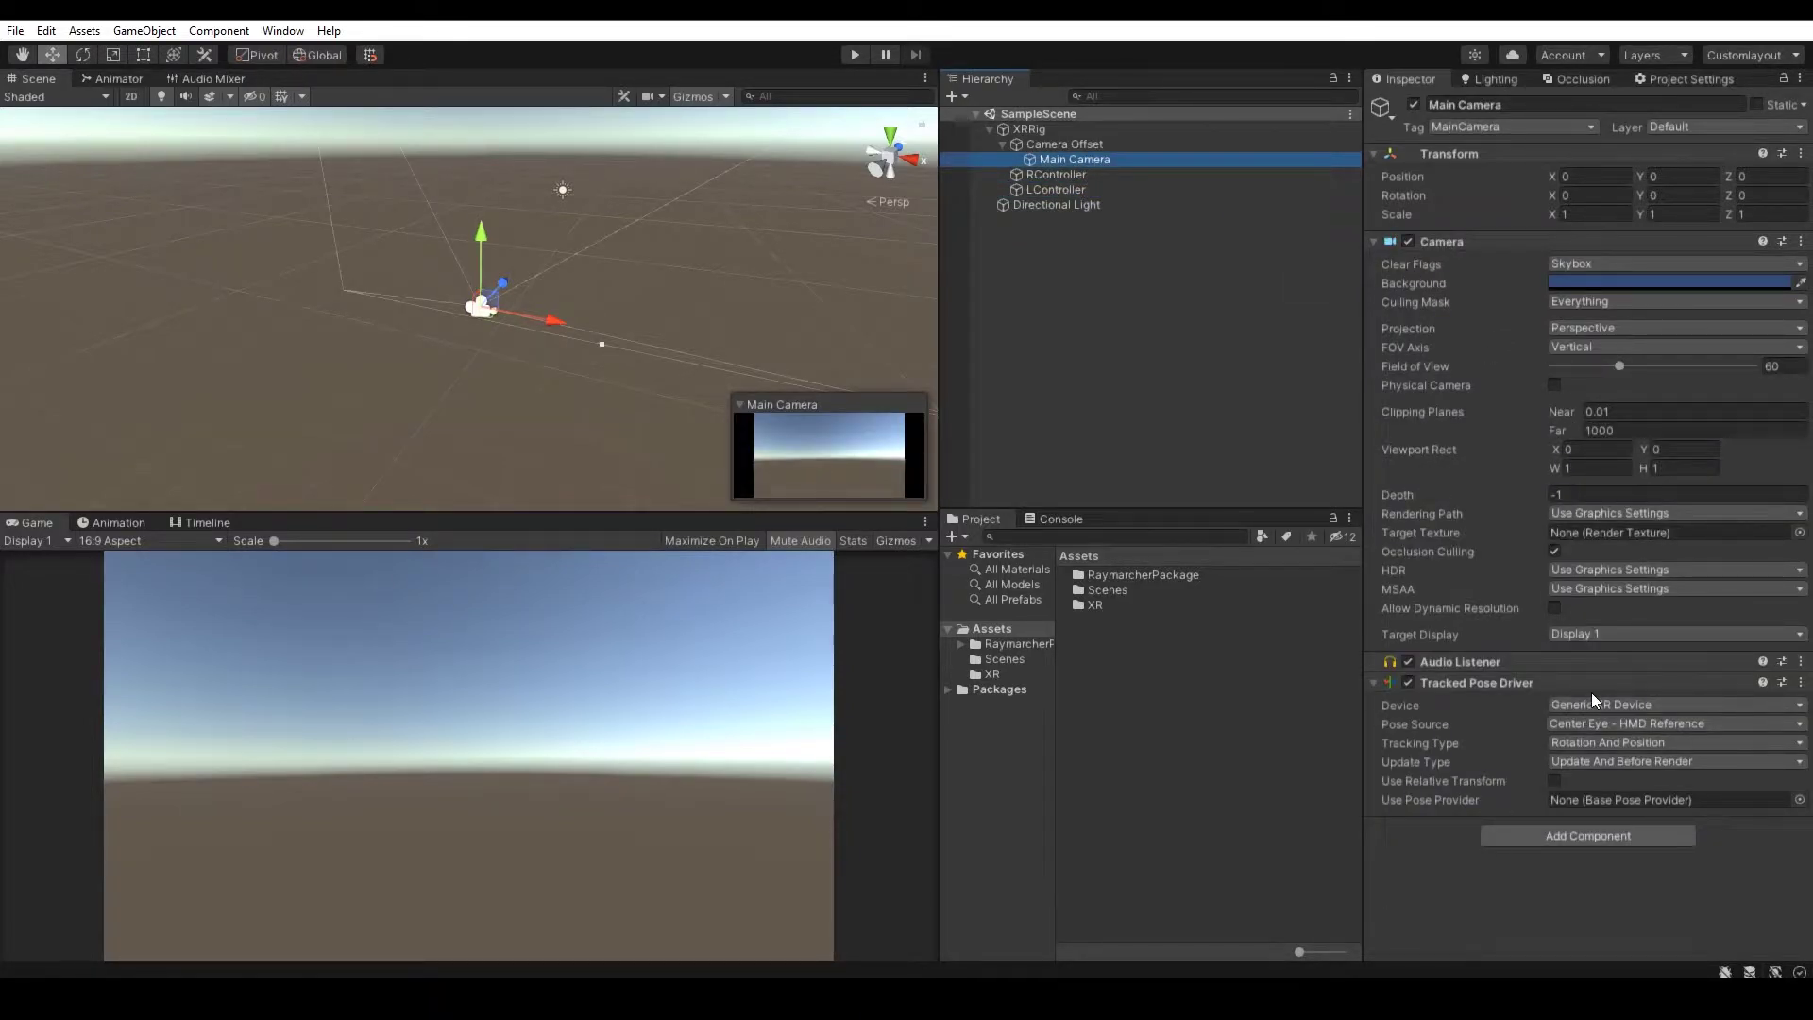
left_click(1078, 174)
left_click(1080, 189)
left_click(1086, 273)
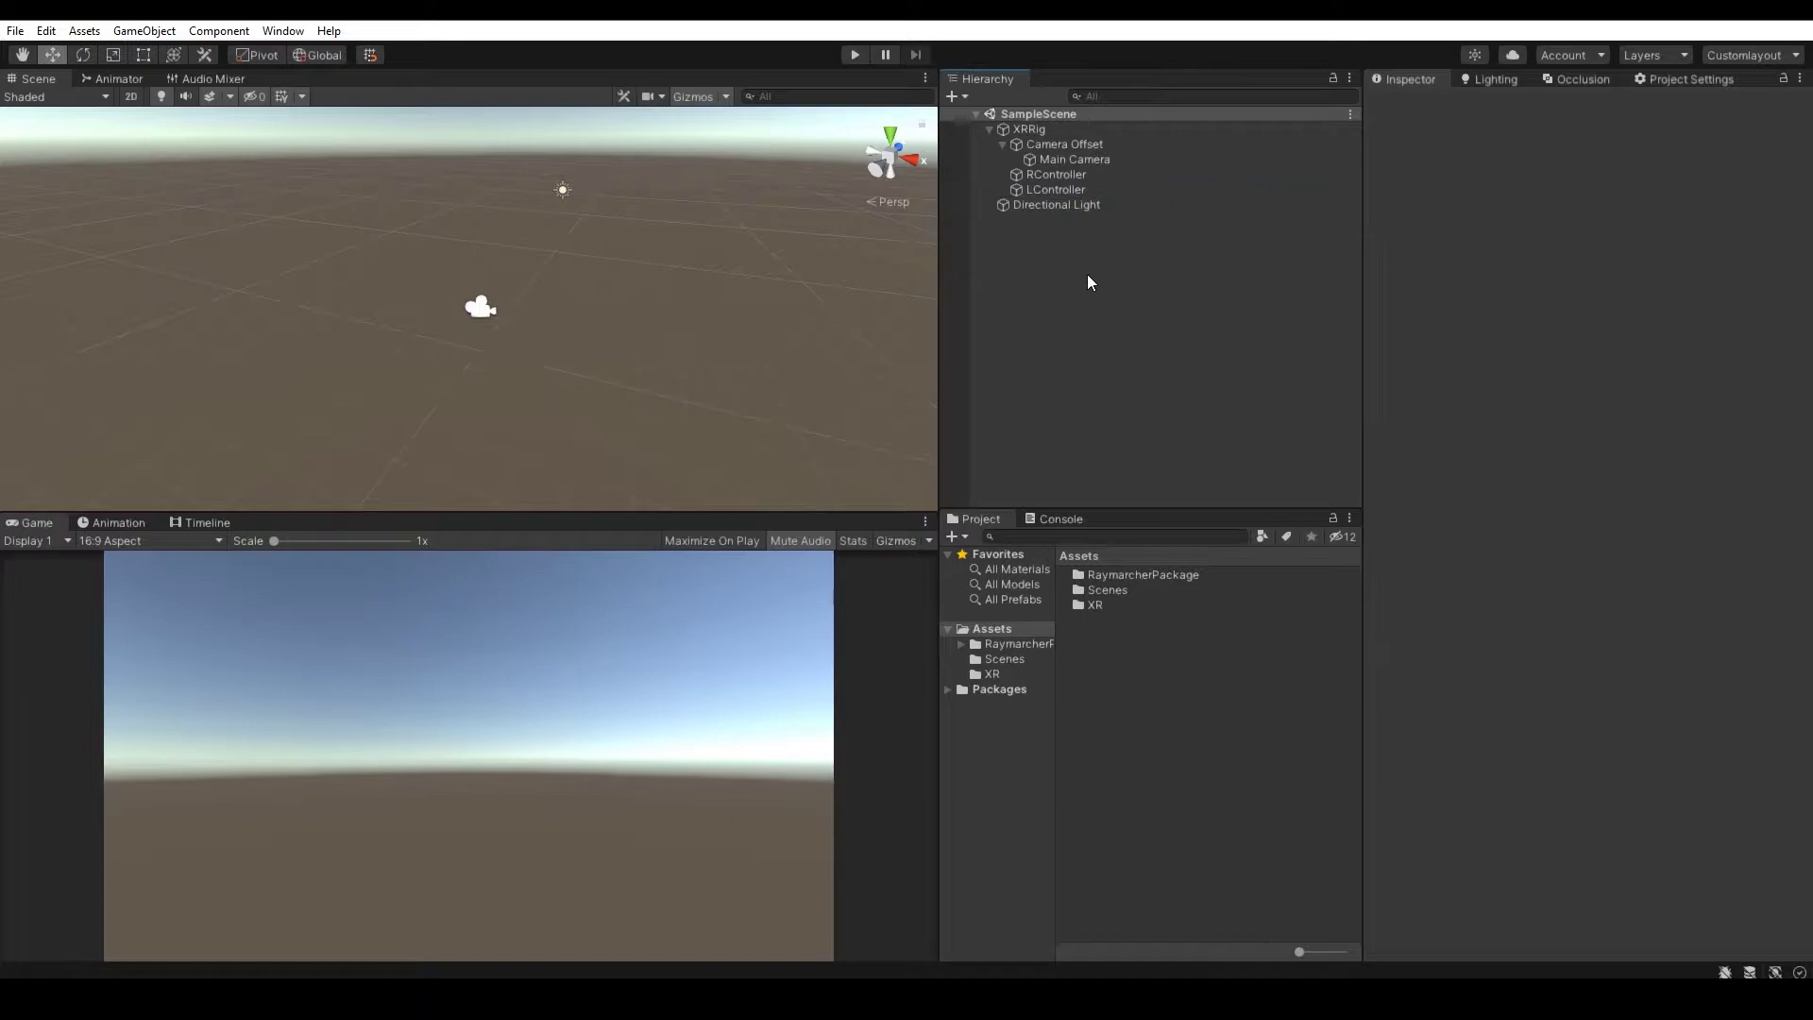
- Run the Raymarcher PC VR [Vive,Oculus] setup and accept the warning
left_click(283, 30)
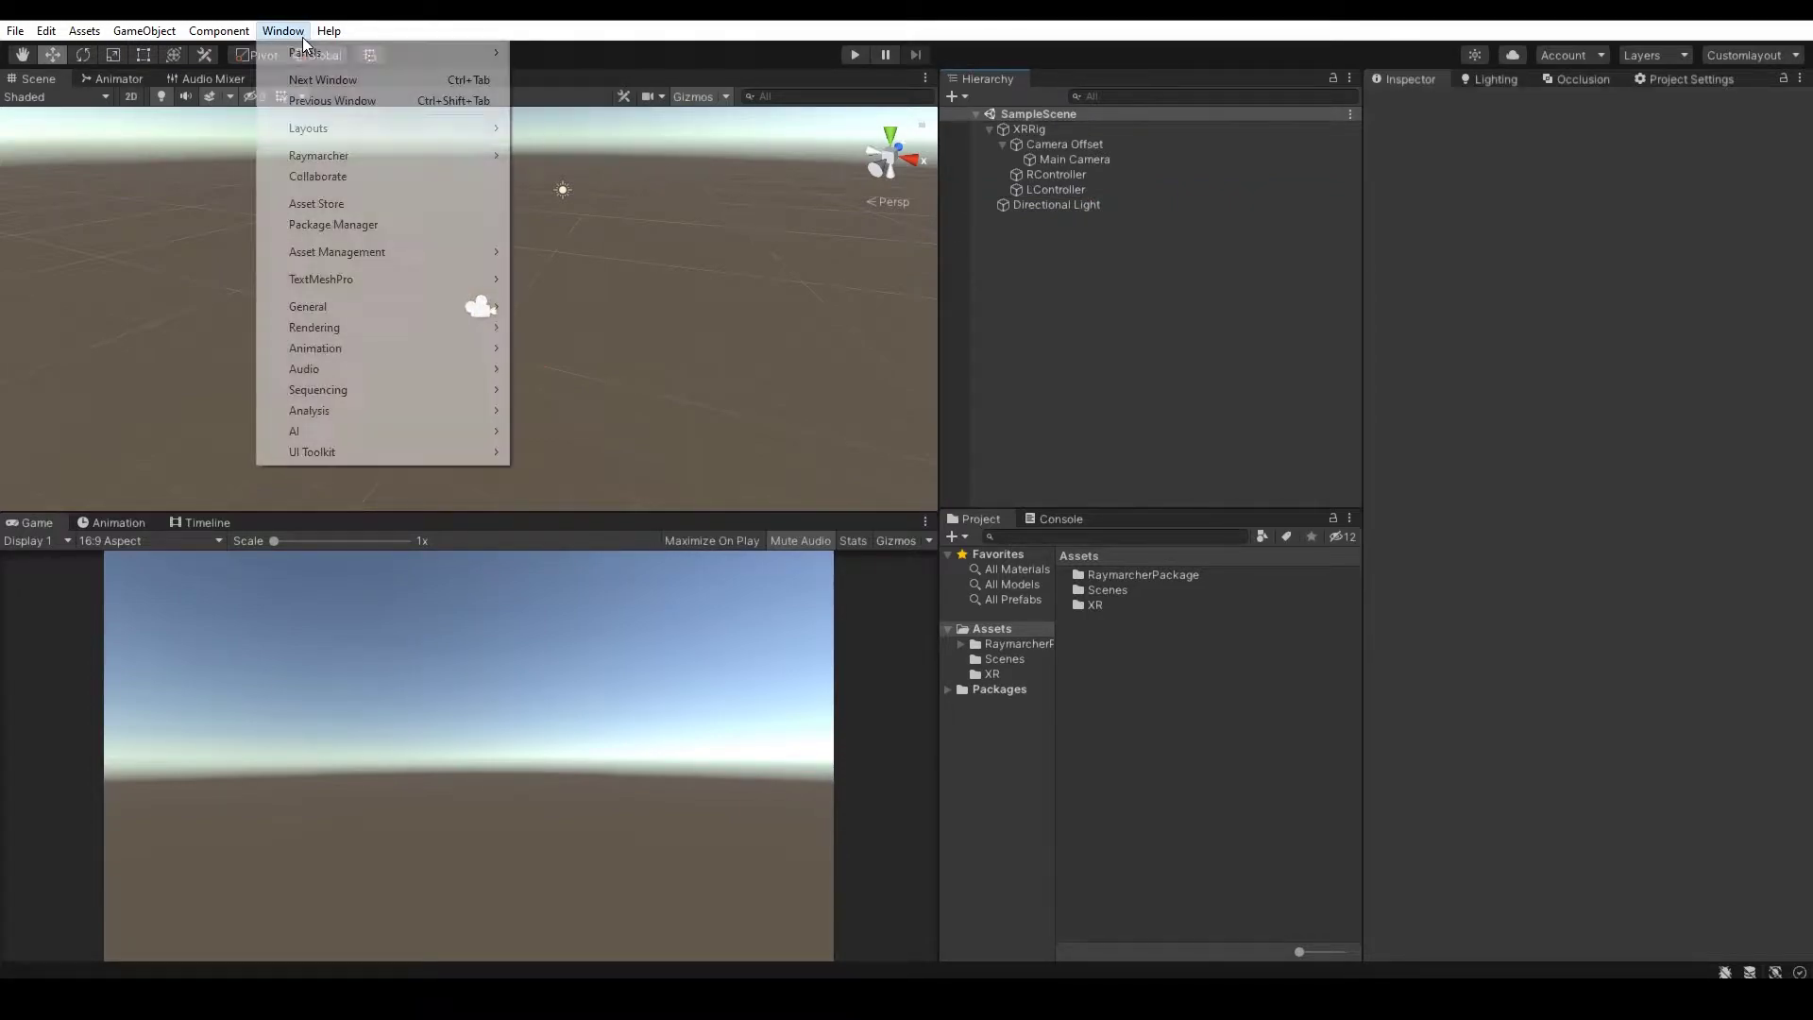
mouse_move(382, 157)
mouse_move(579, 159)
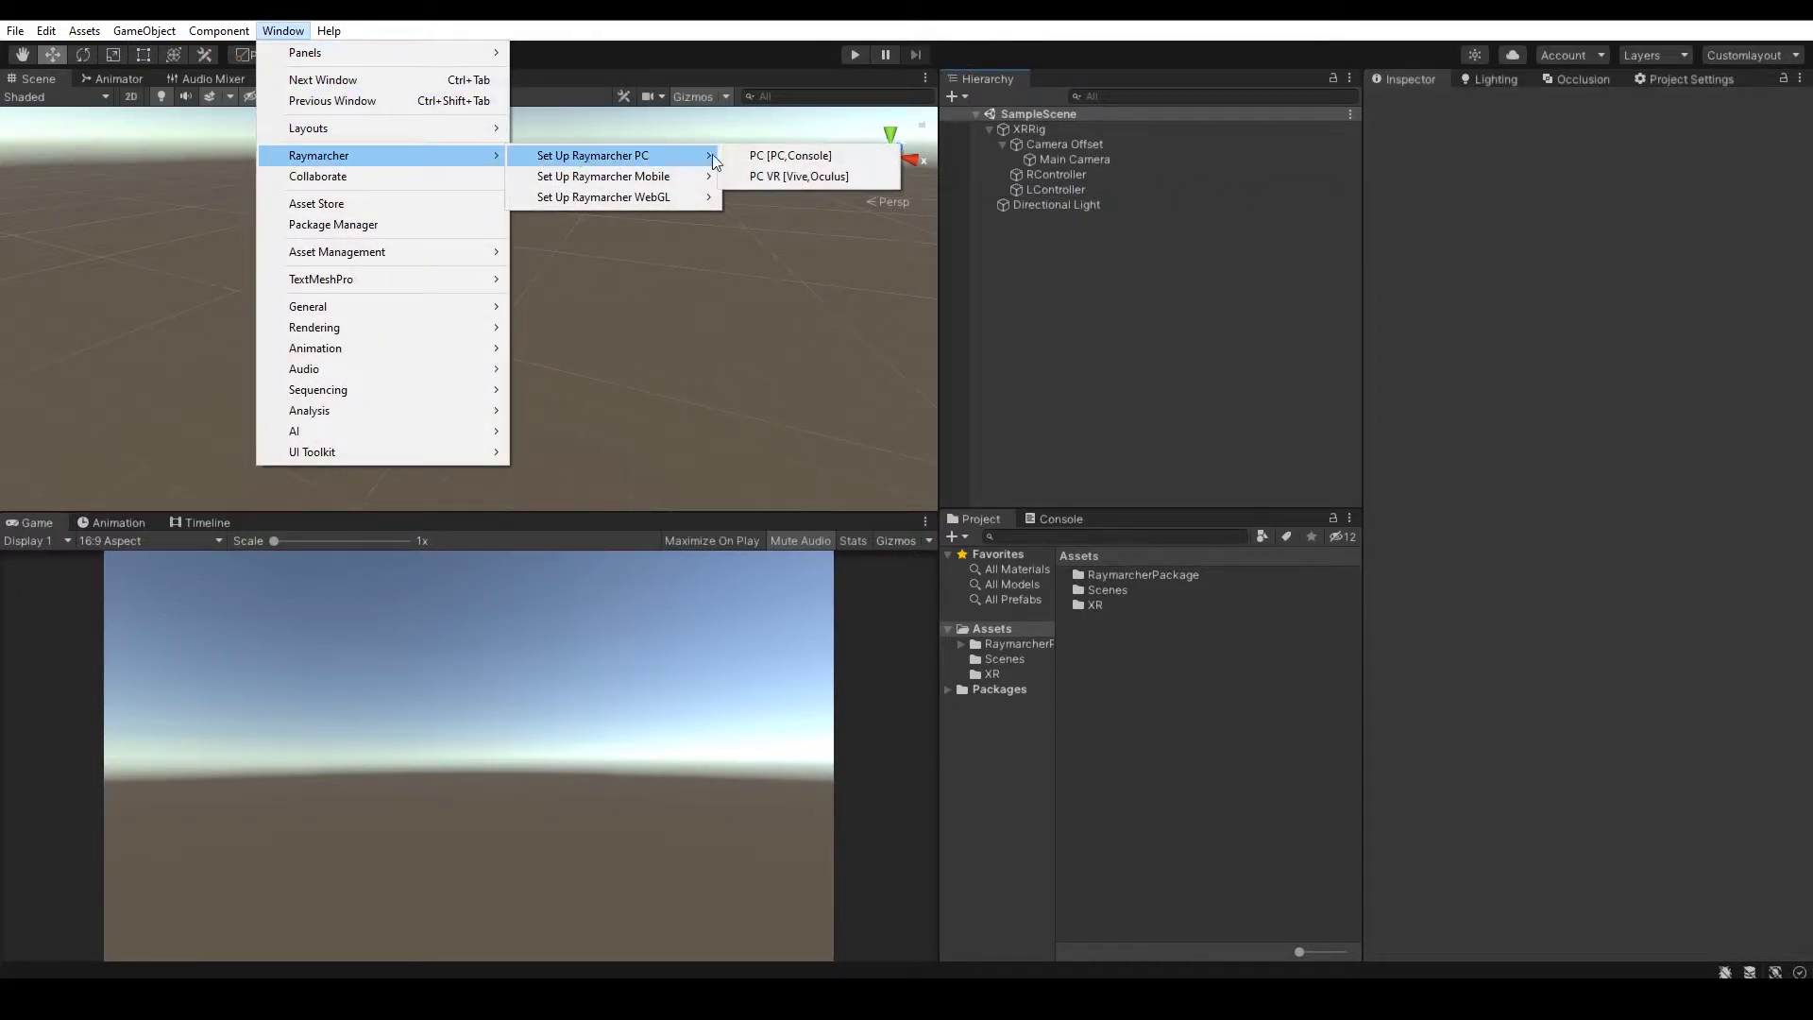
left_click(861, 175)
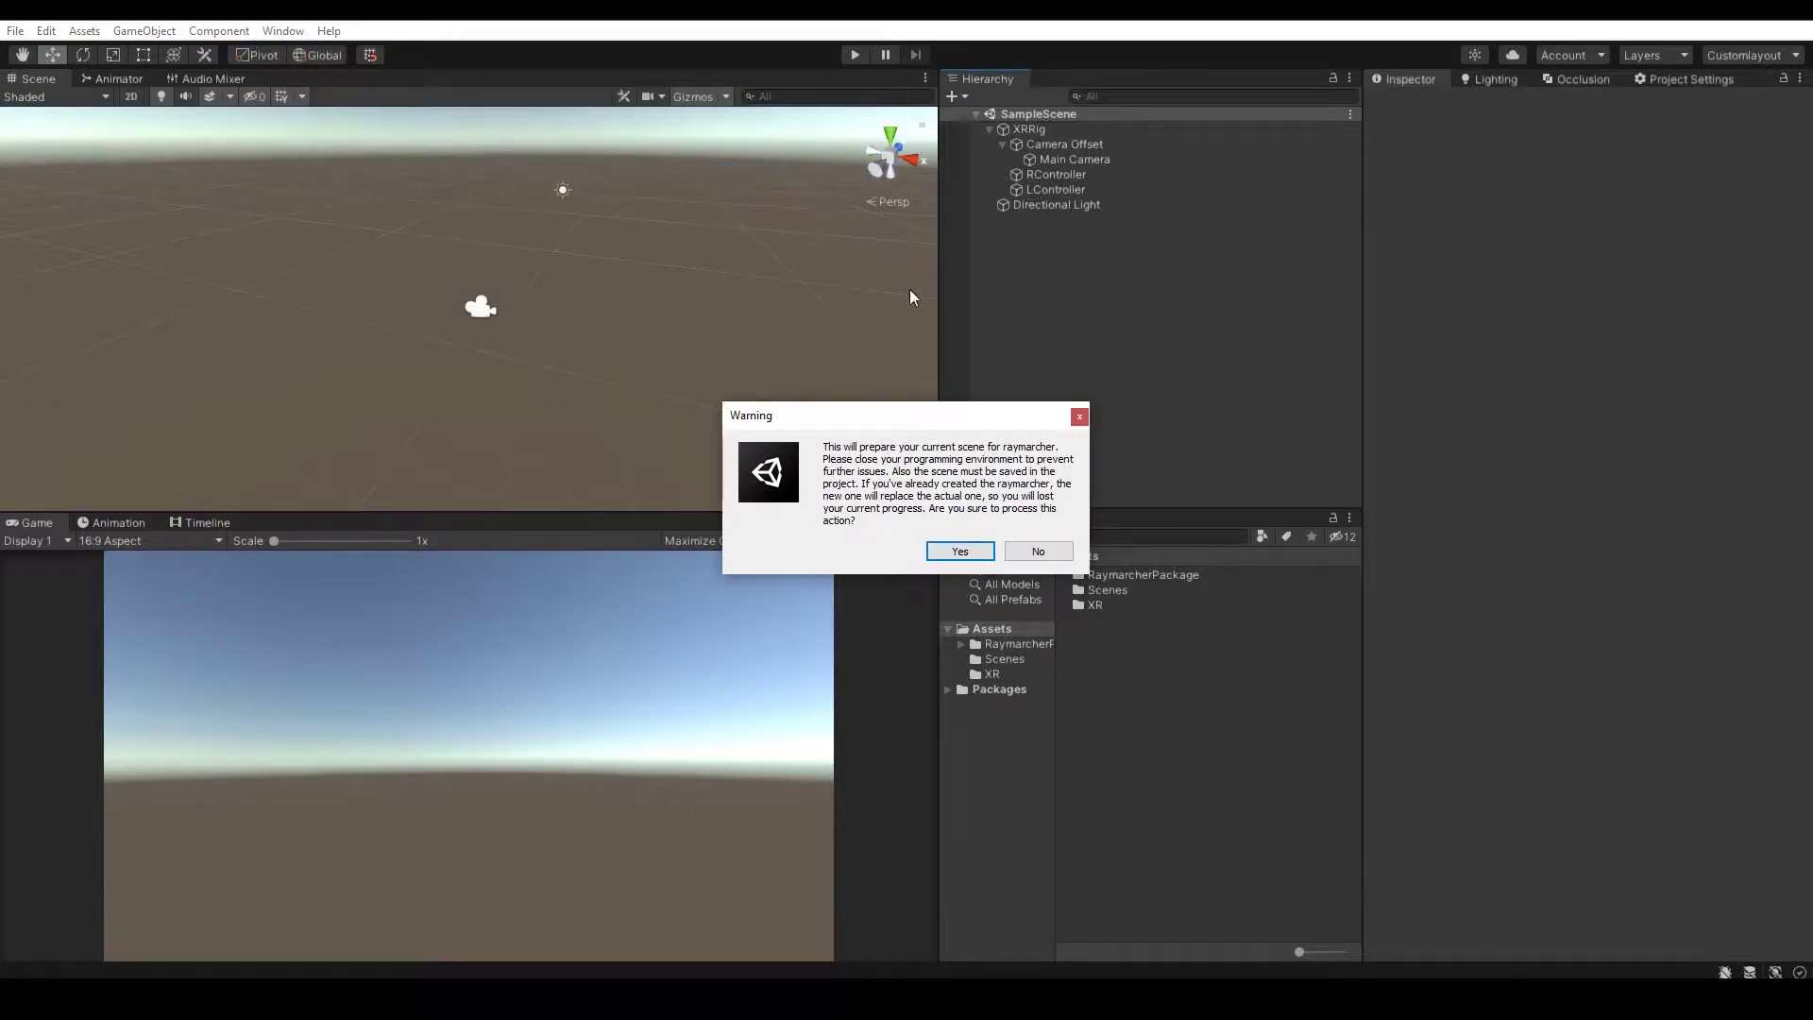
left_click(963, 550)
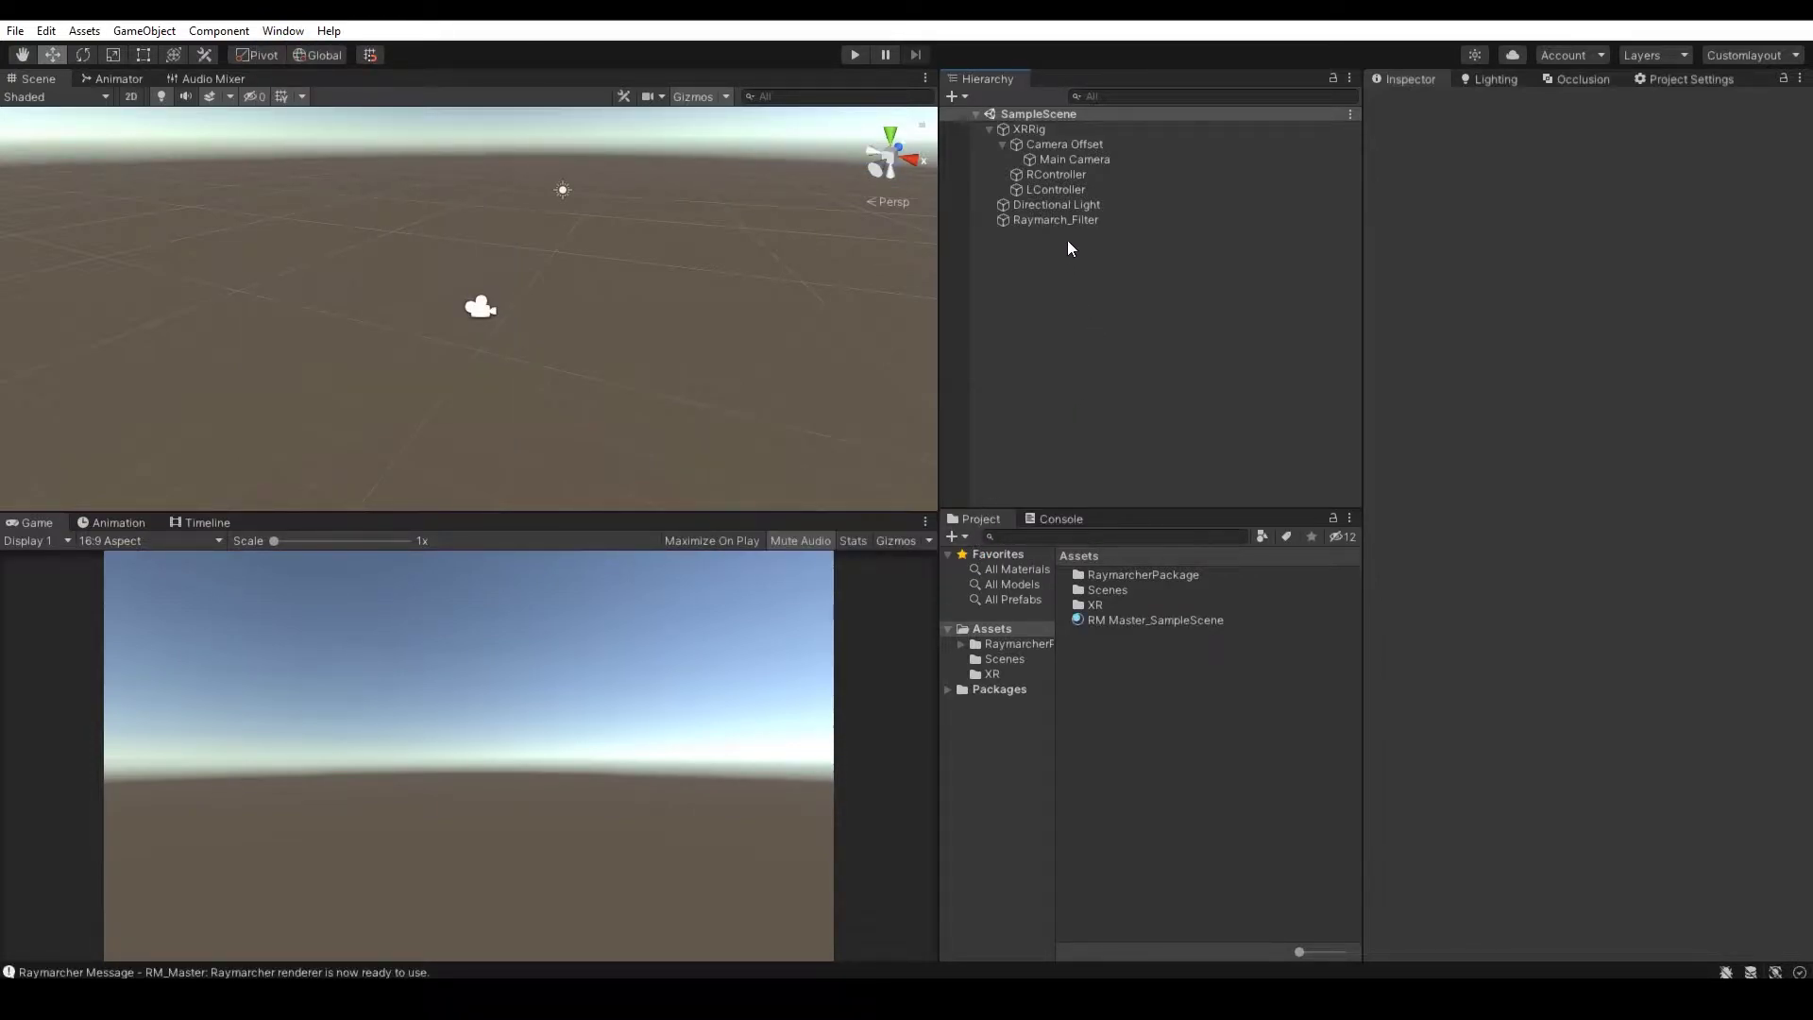
- Make Raymarch_Filter a child of Main Camera and reset its Transform
left_click(1067, 221)
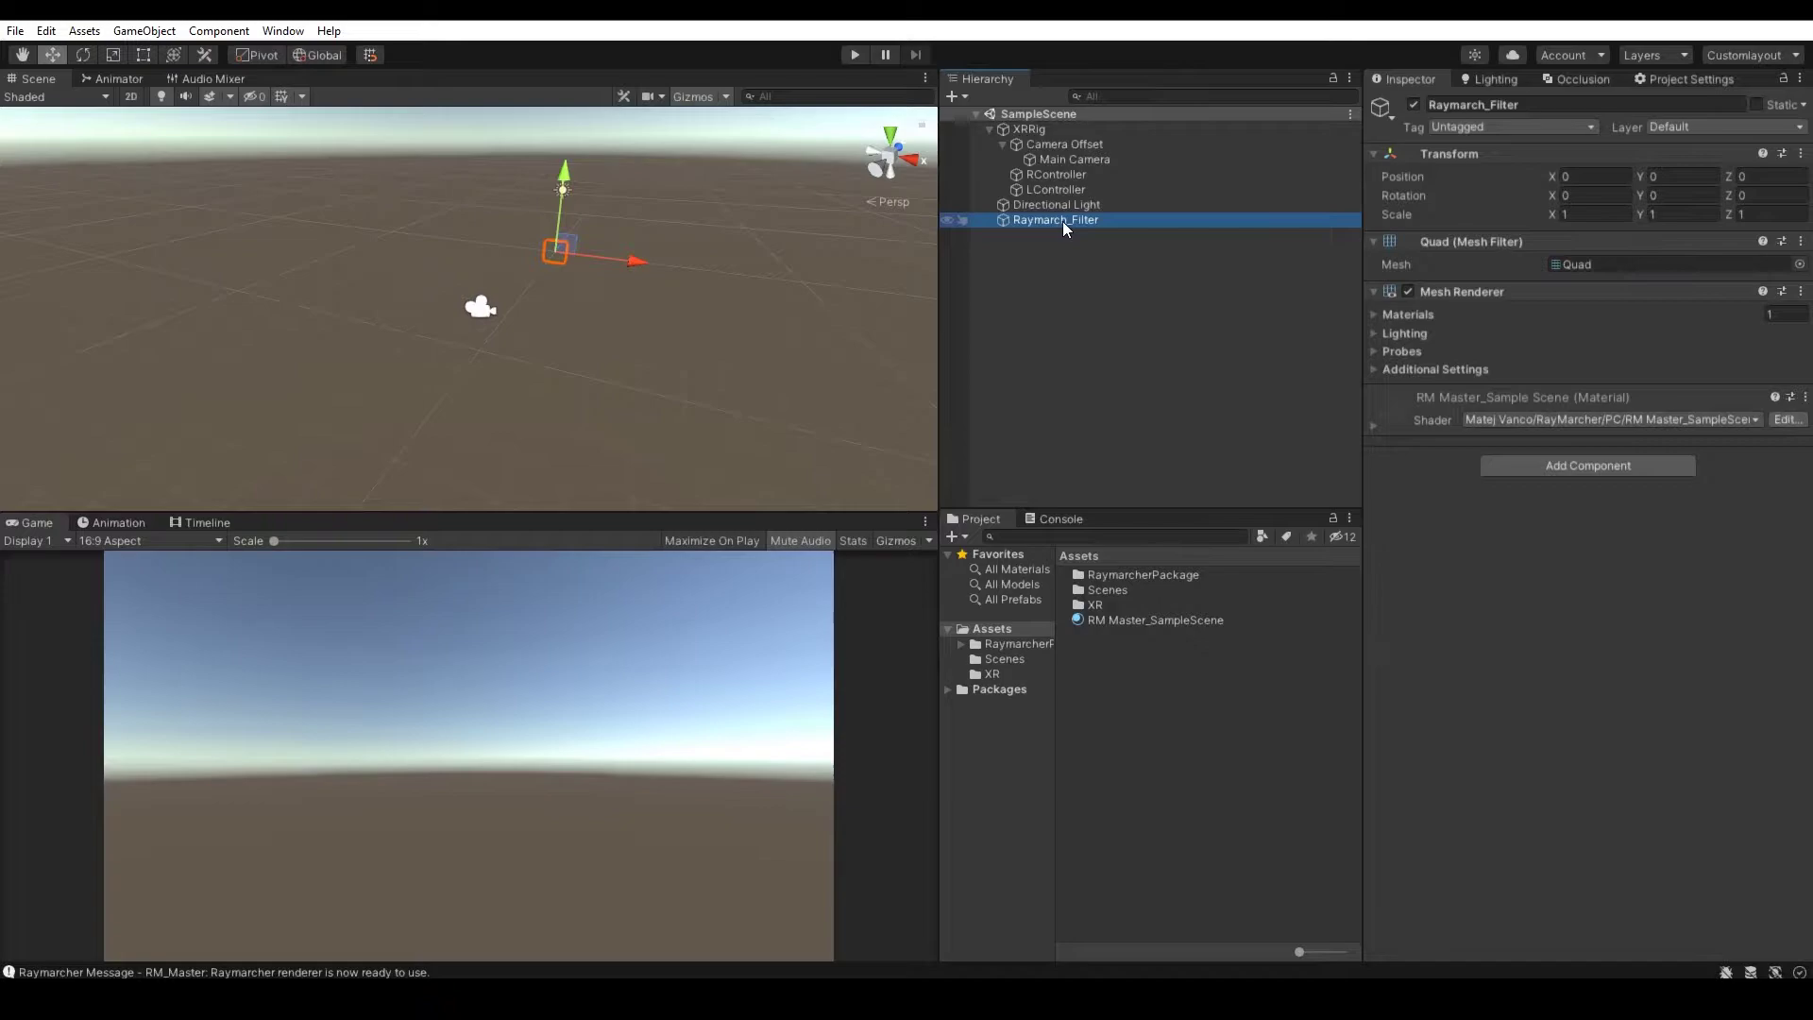
key("f")
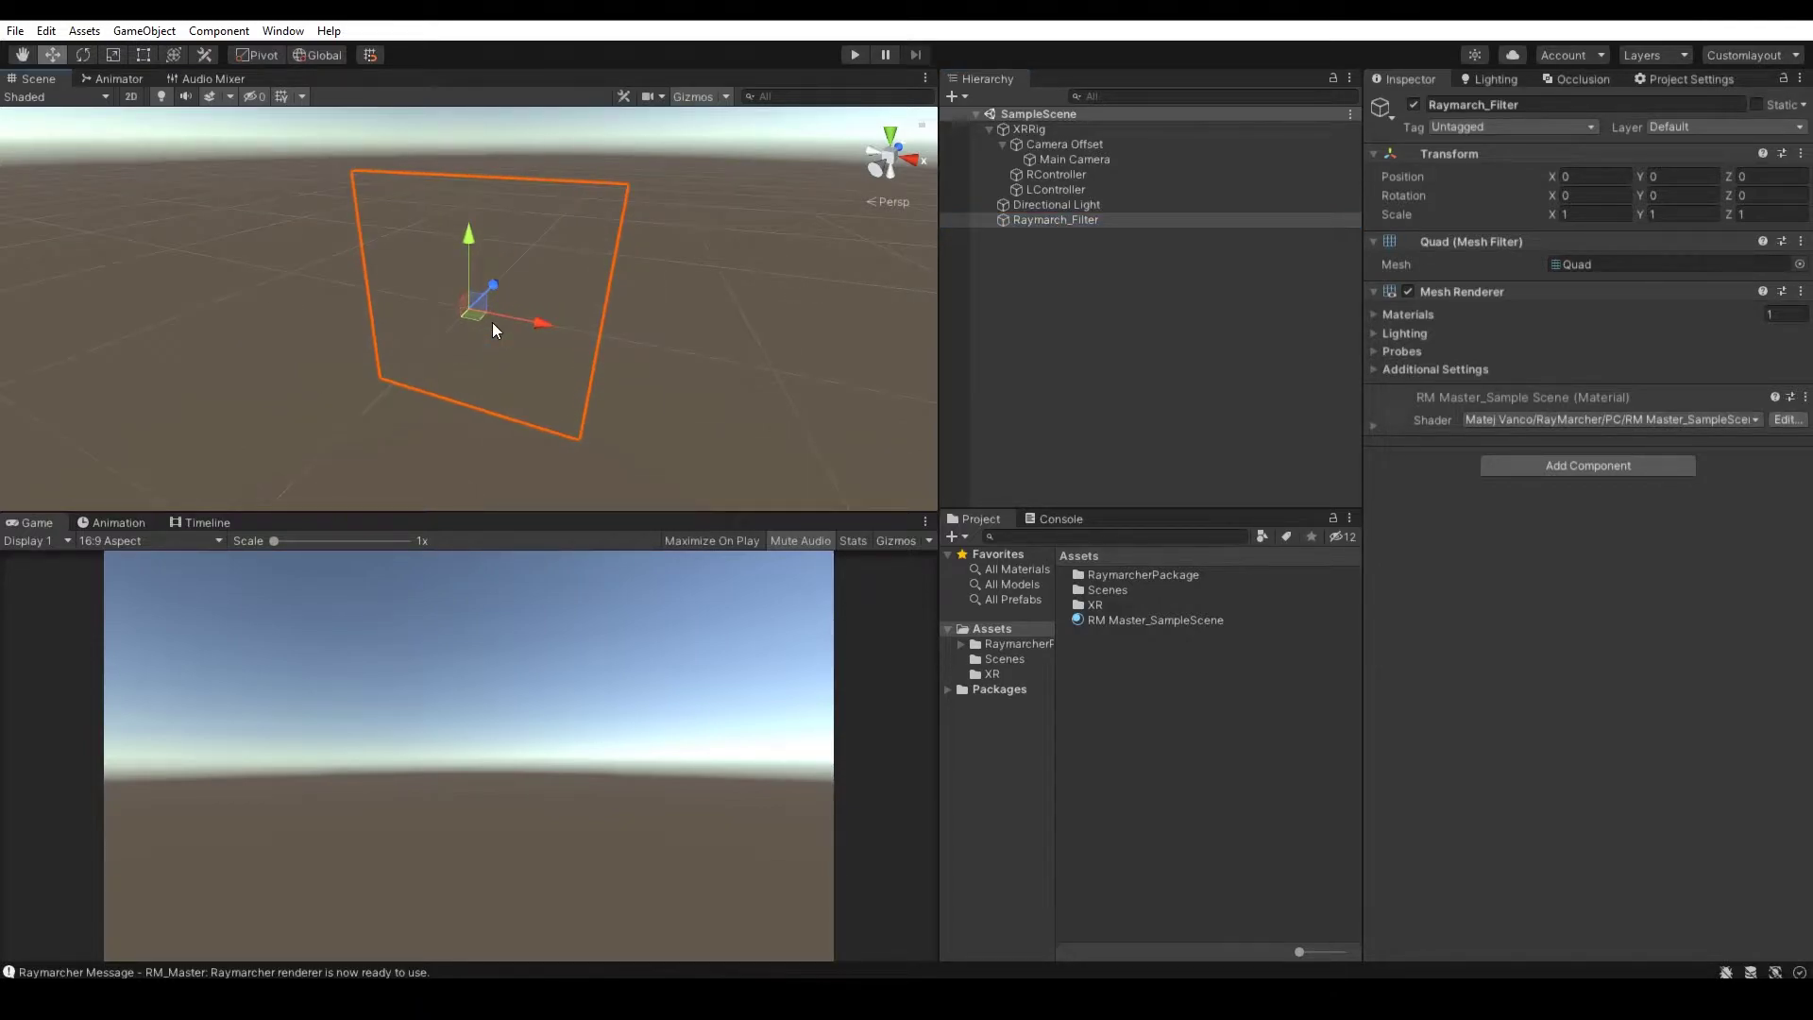
left_click_drag(469, 325, 651, 266, "alt")
left_click(956, 96)
left_click(621, 220)
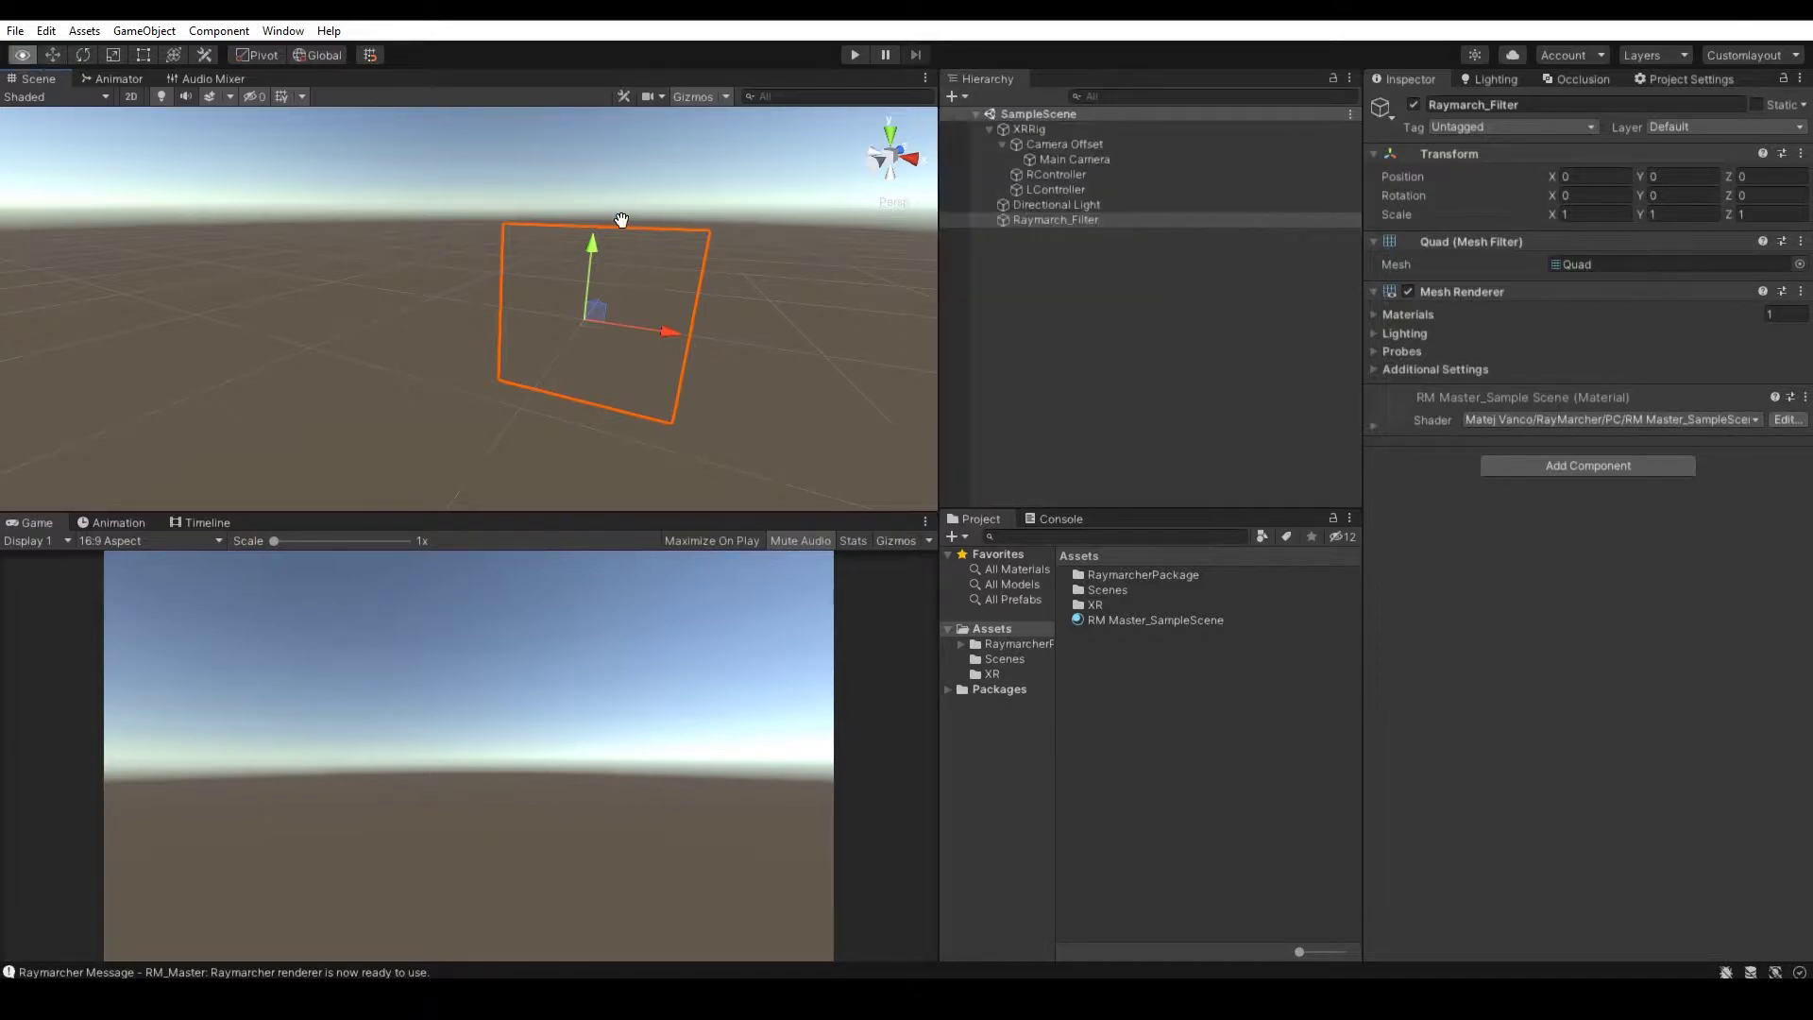
scroll(622, 220, "down", 5)
left_click_drag(1054, 220, 1082, 161)
left_click(1801, 153)
left_click(1629, 170)
key("f")
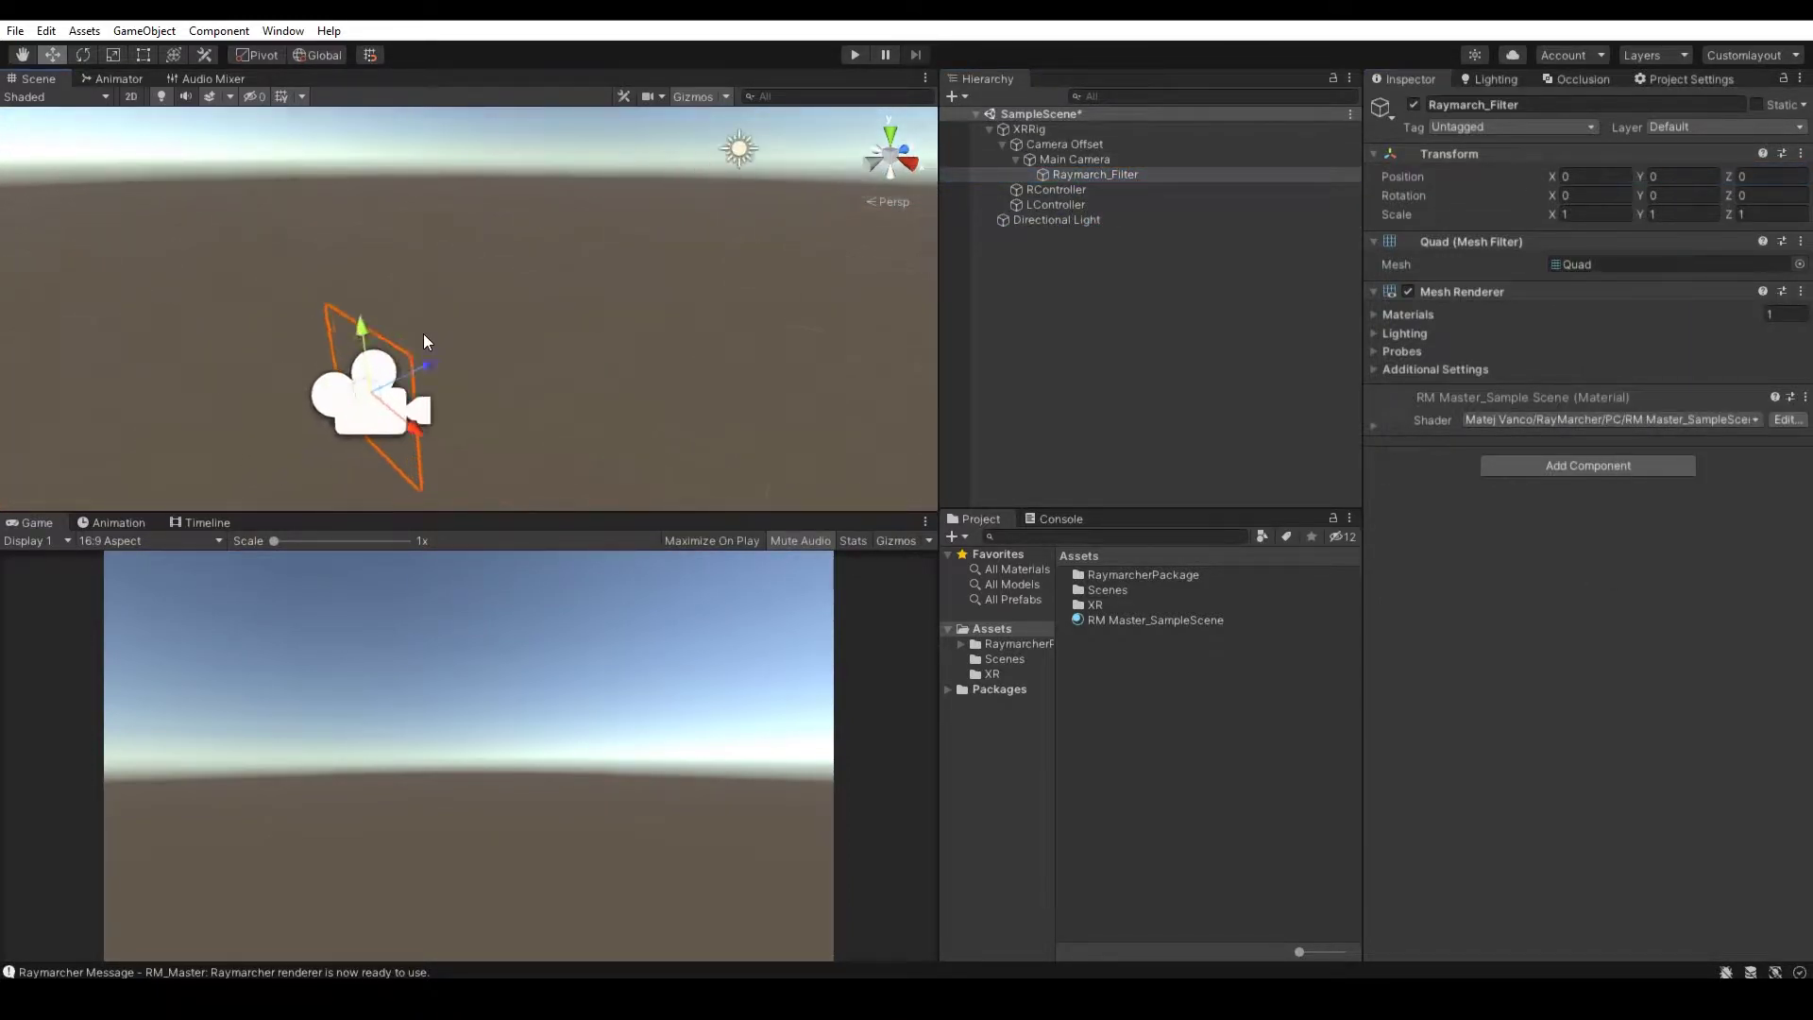
left_click_drag(512, 293, 557, 284)
- Adjust the camera's near clipping, then place the quad at Z 0.57, scaled to 3.0302 by 2.0961
left_click(1119, 163)
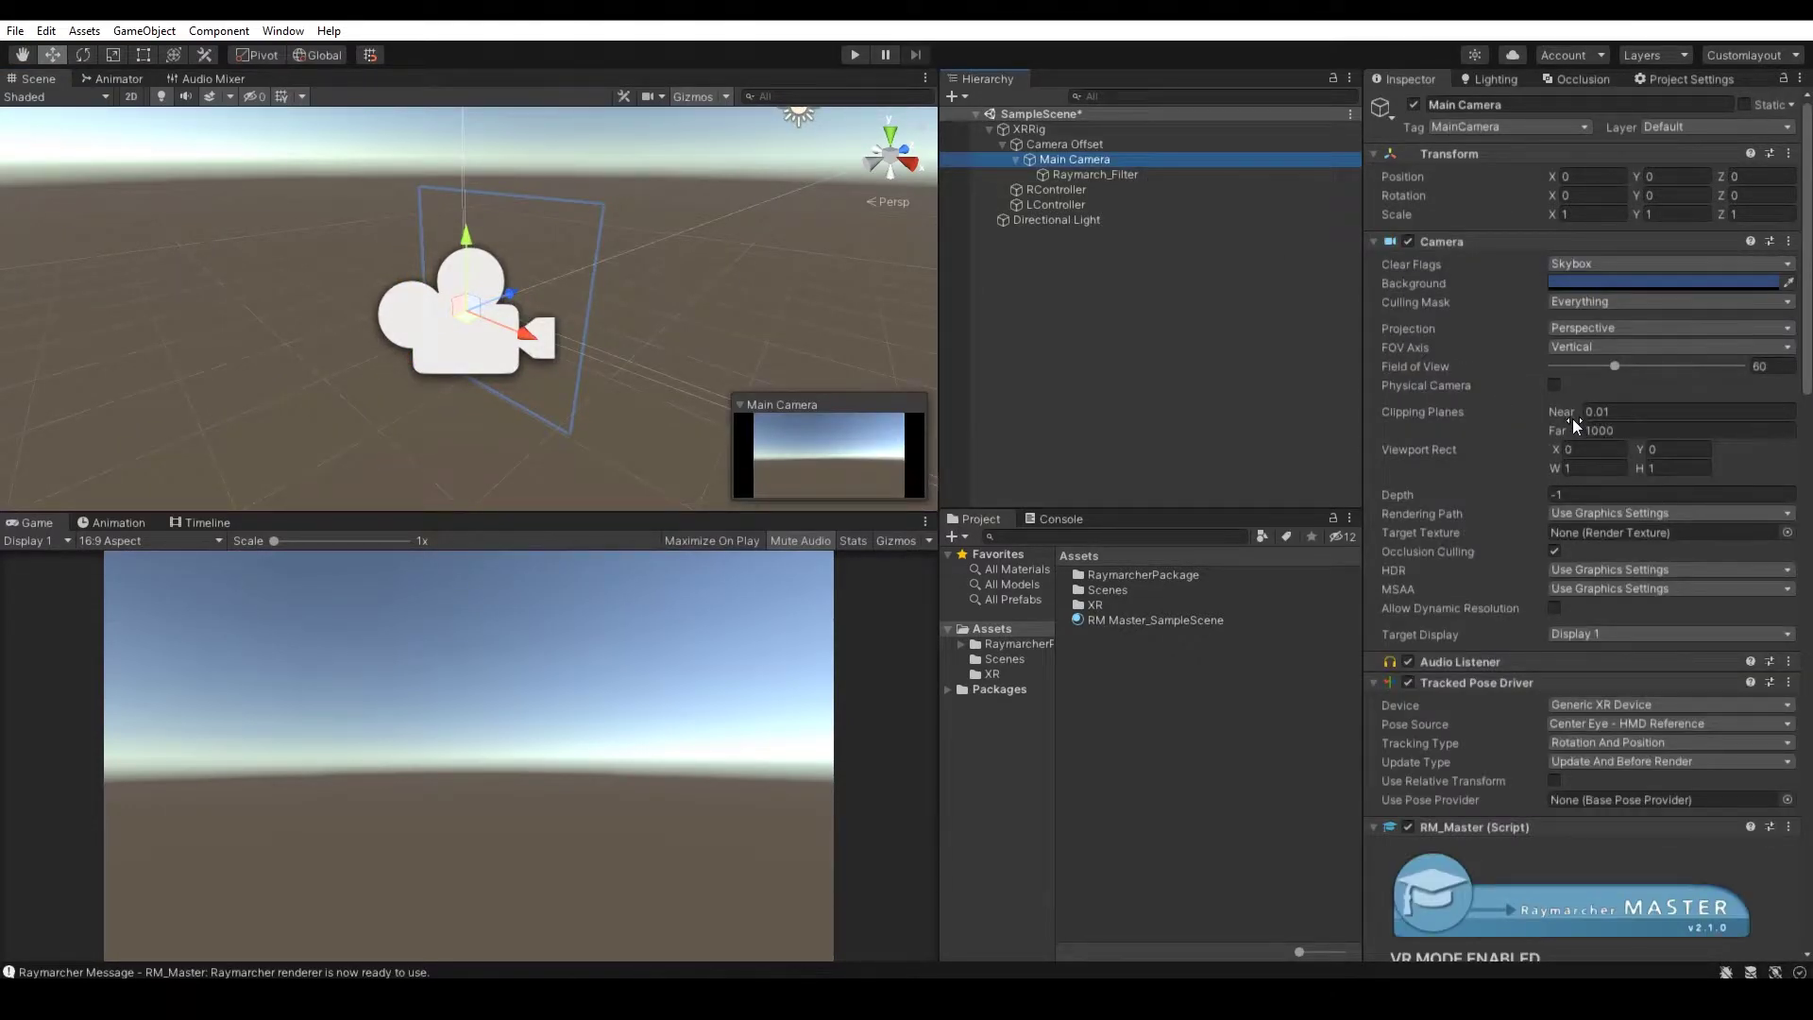
left_click(1572, 417)
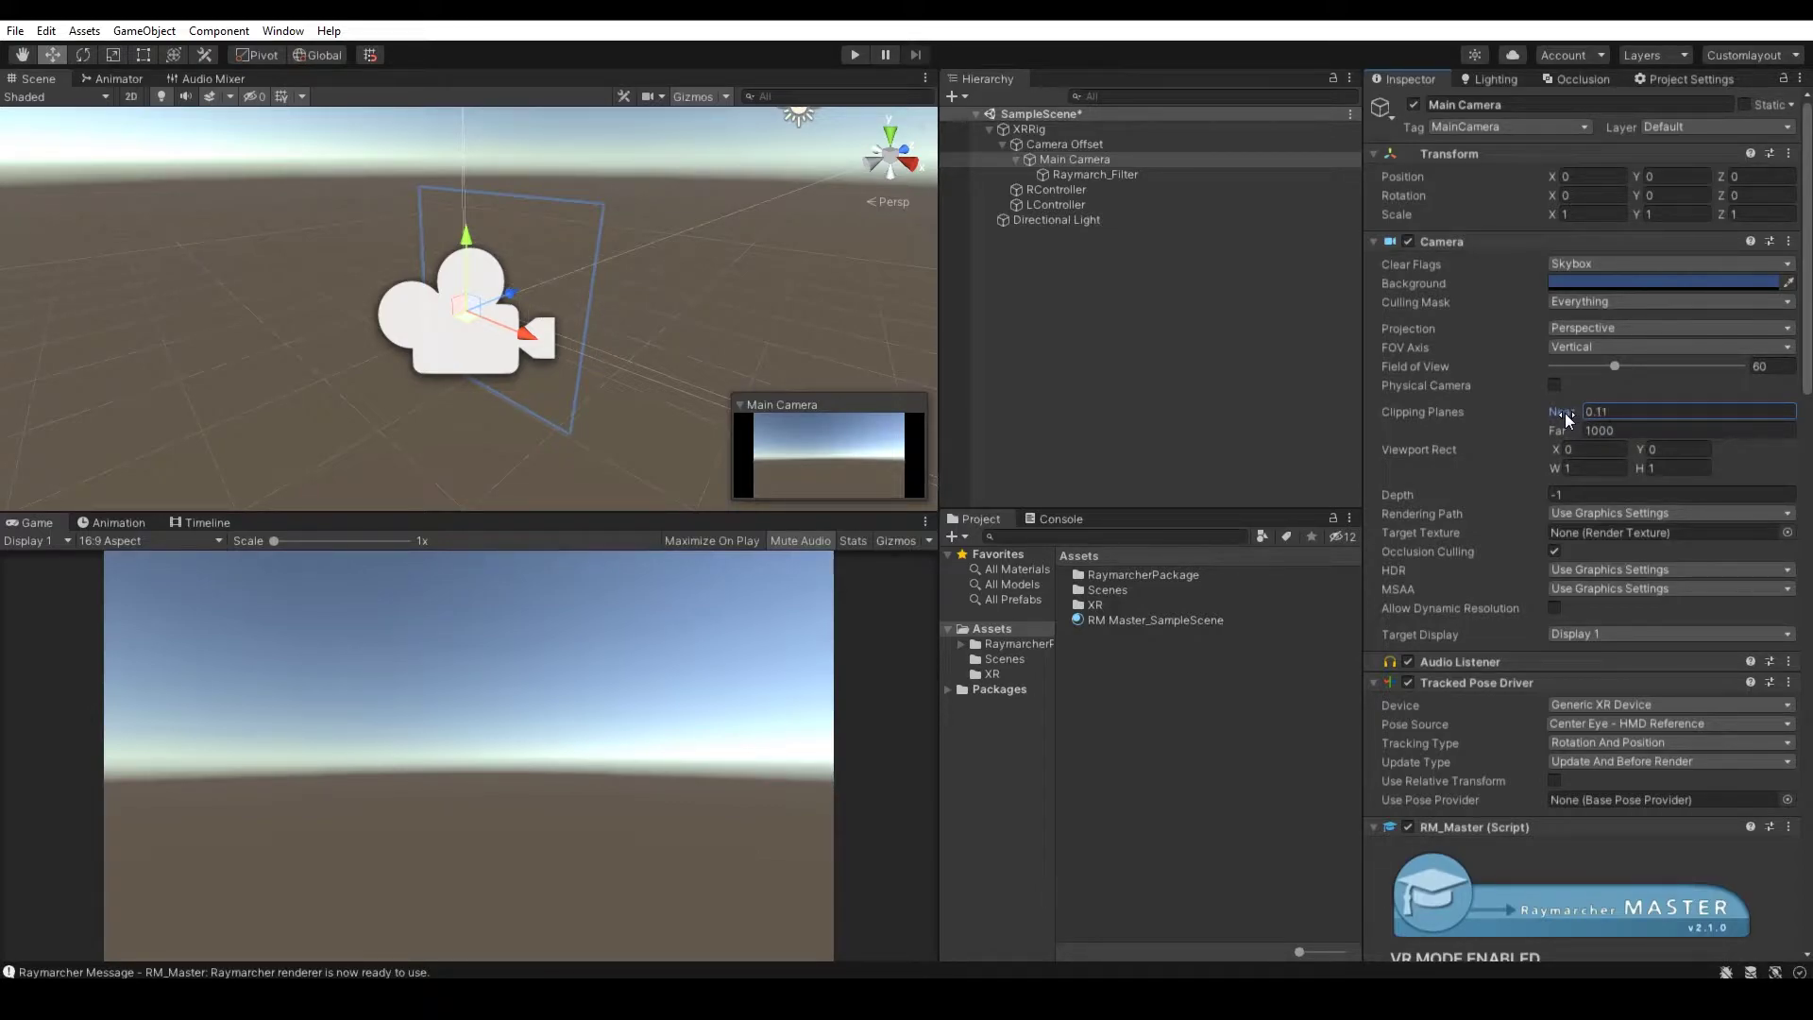
left_click(1094, 175)
key("f")
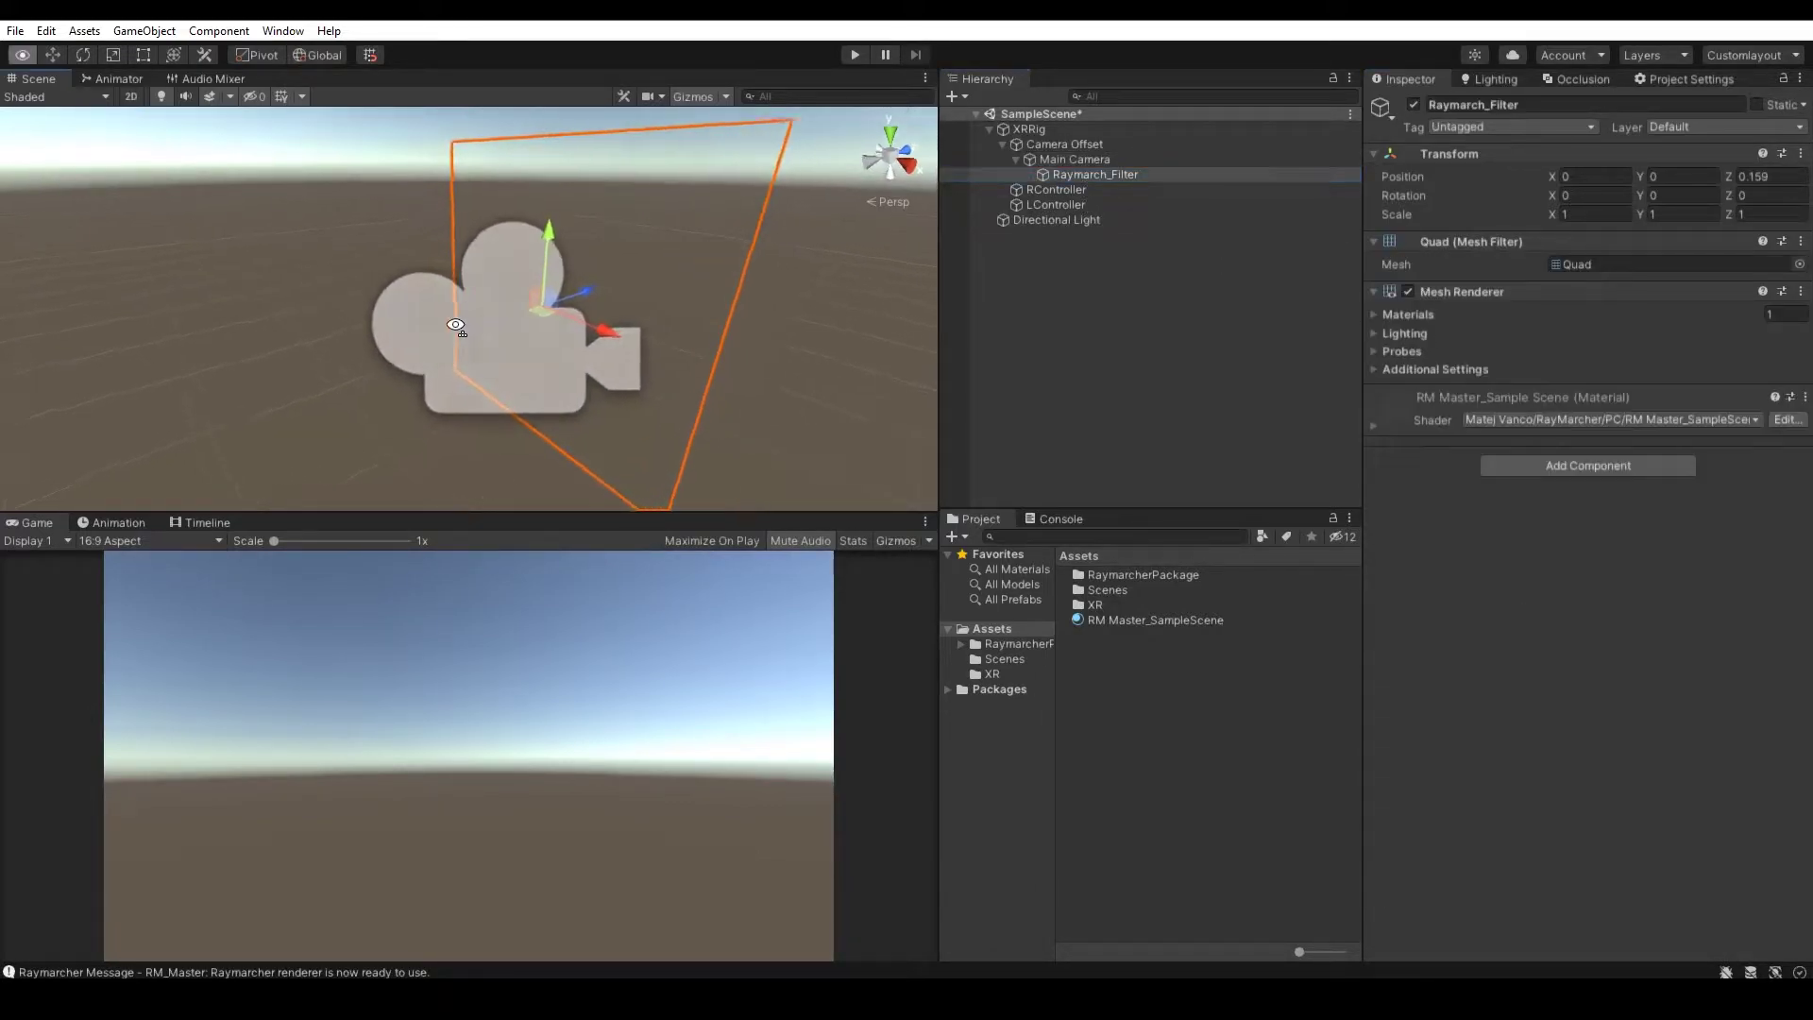
left_click_drag(516, 311, 710, 340)
key("r")
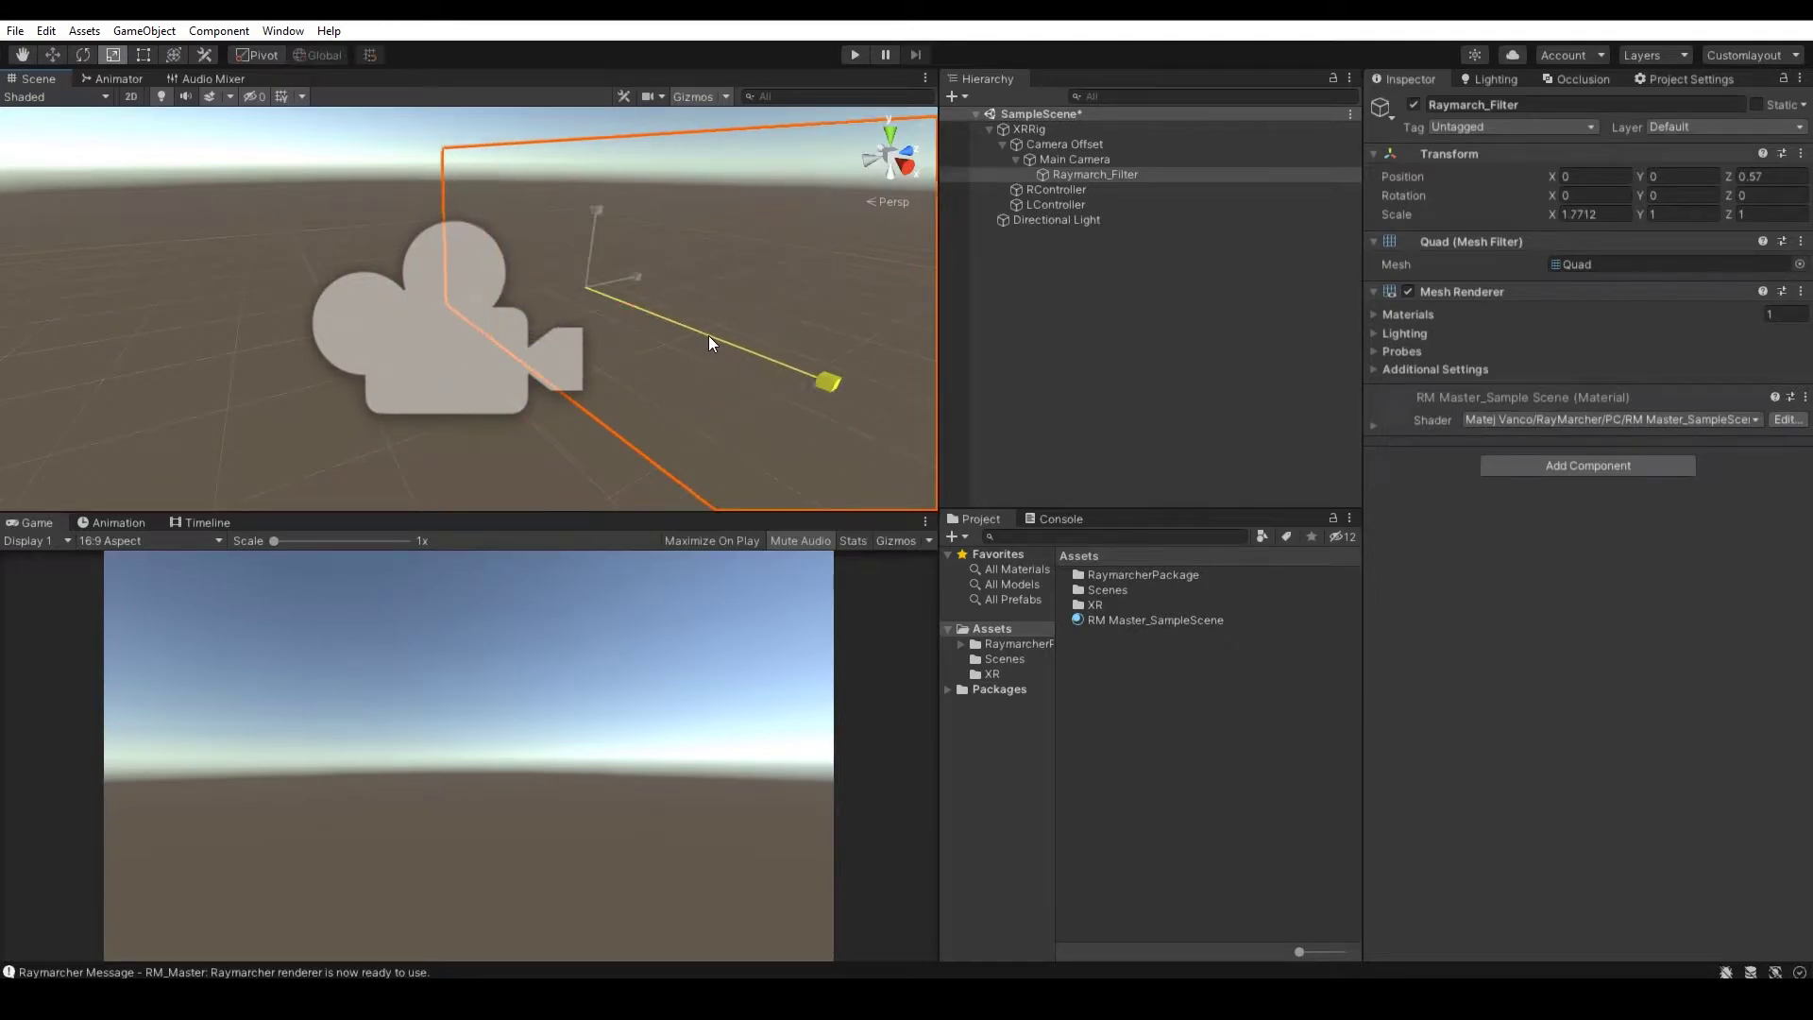
left_click(593, 206)
left_click(631, 242)
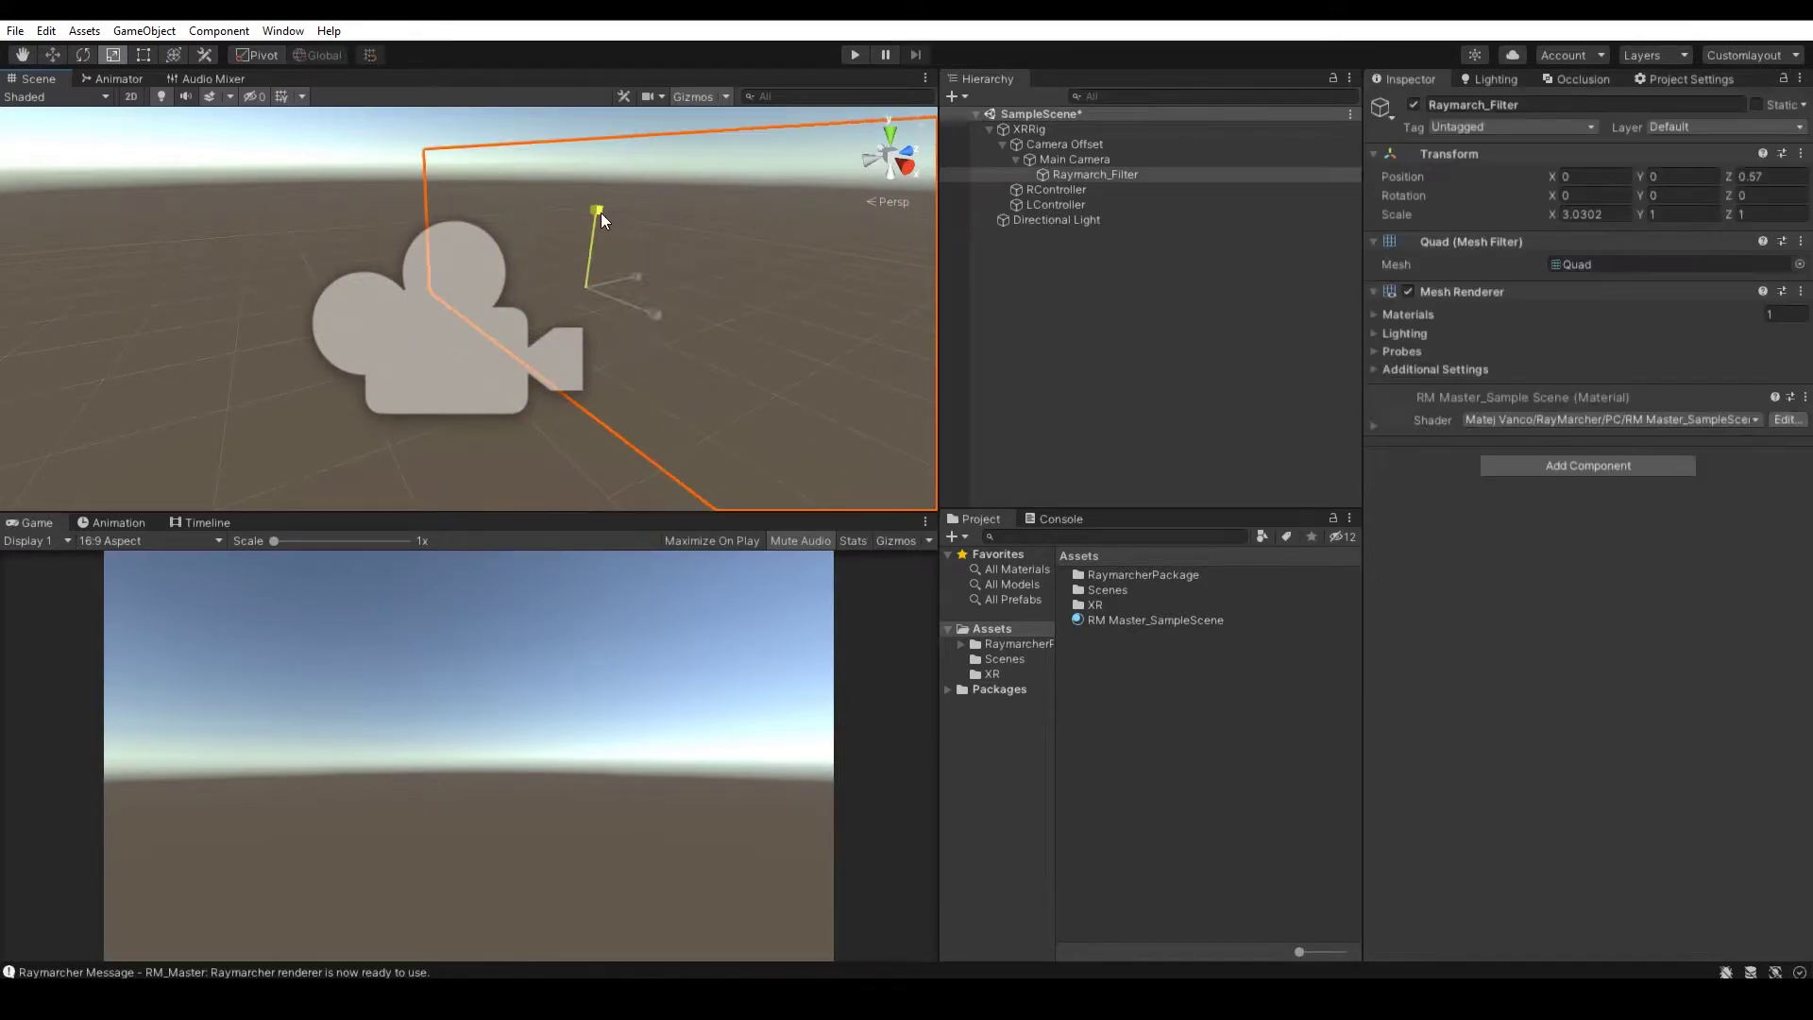
left_click_drag(596, 210, 475, 234)
- Add a Raymarcher object to the scene and duplicate it to make two cubes
key("f")
left_click(952, 96)
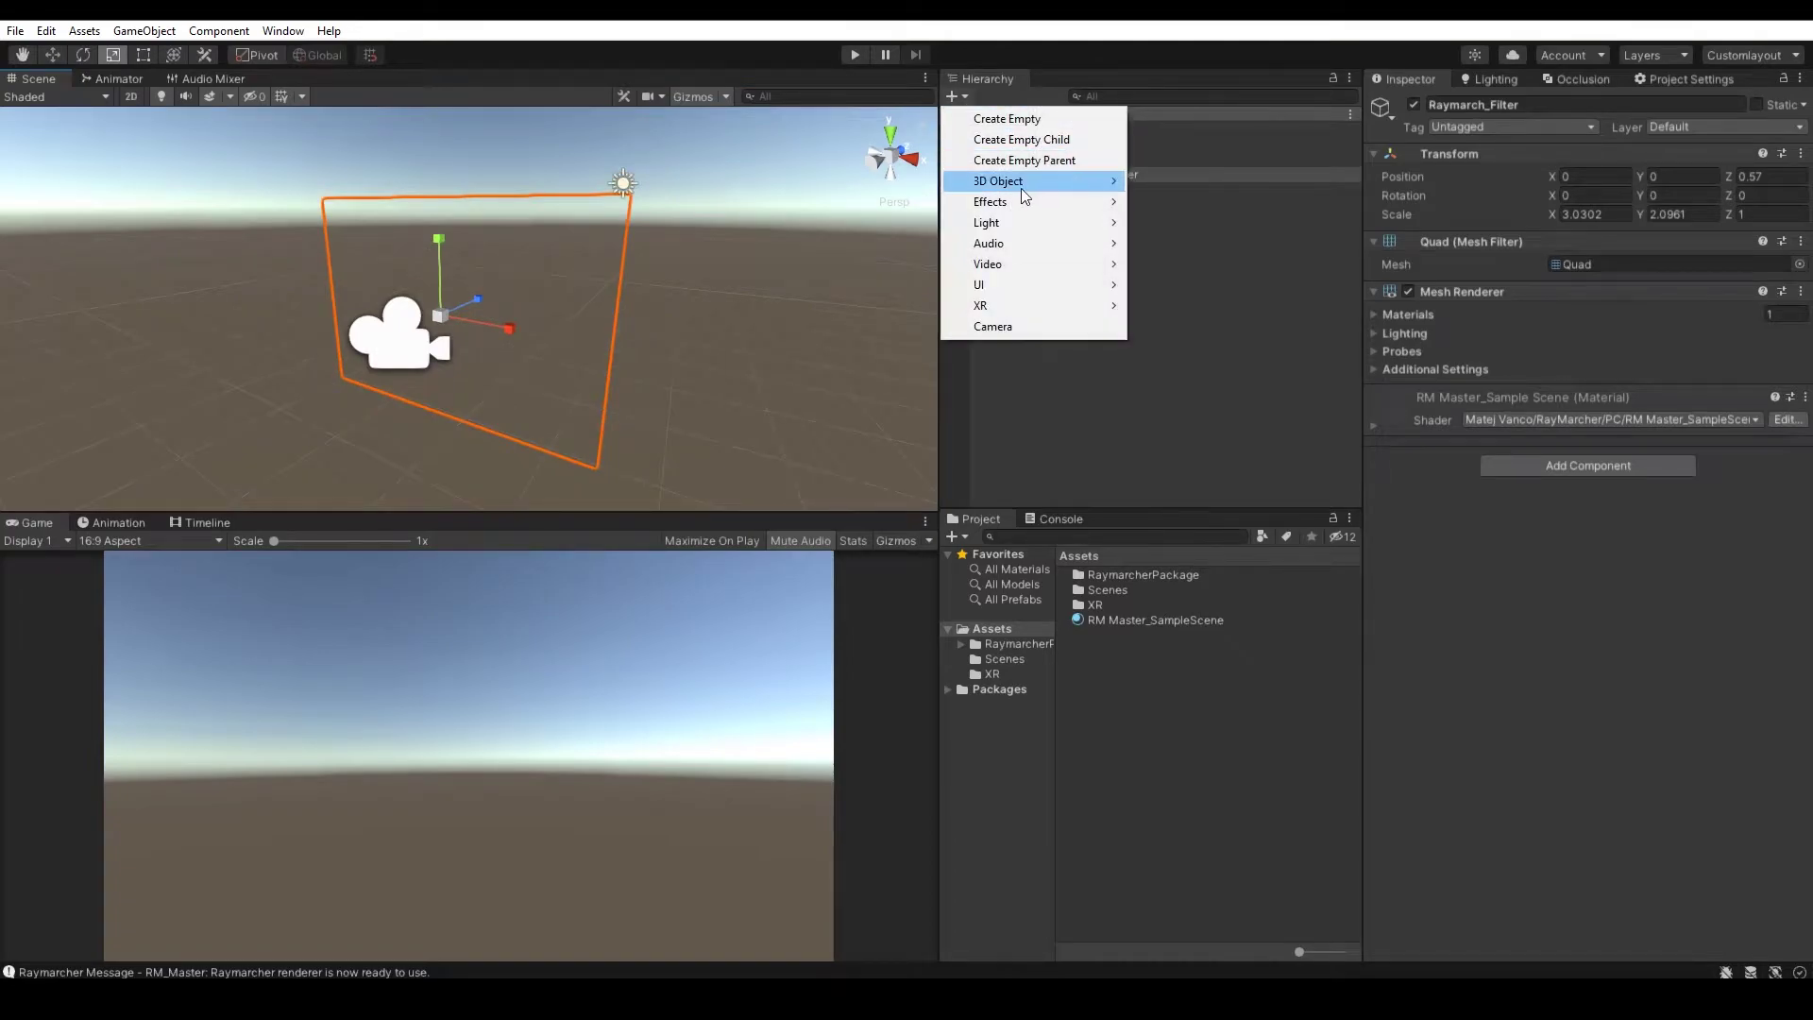
mouse_move(1020, 181)
left_click(1202, 326)
left_click_drag(529, 336, 585, 300, "alt")
key("e")
key("w")
key("e")
key("w")
key("ctrl+d")
key("e")
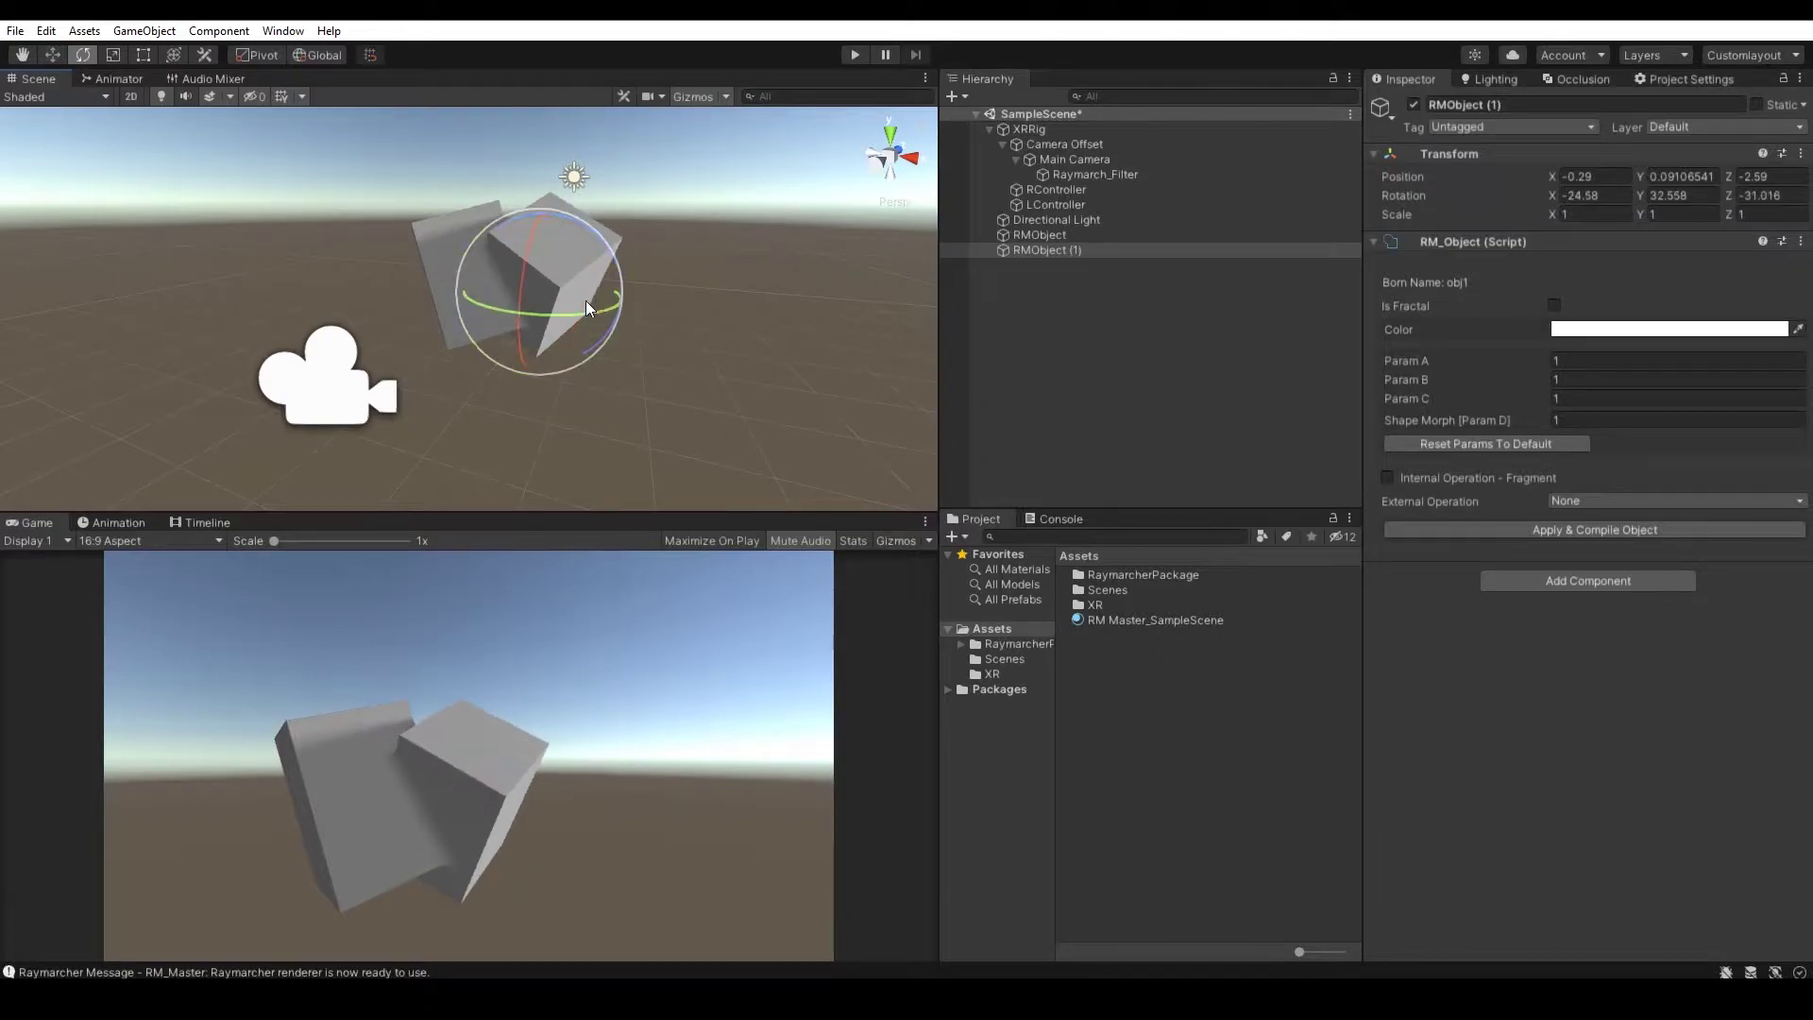
- Raise RM_Master's Global Object Smoothness from 0.2 to 1.65
left_click(1080, 159)
scroll(1646, 531, "down", 10)
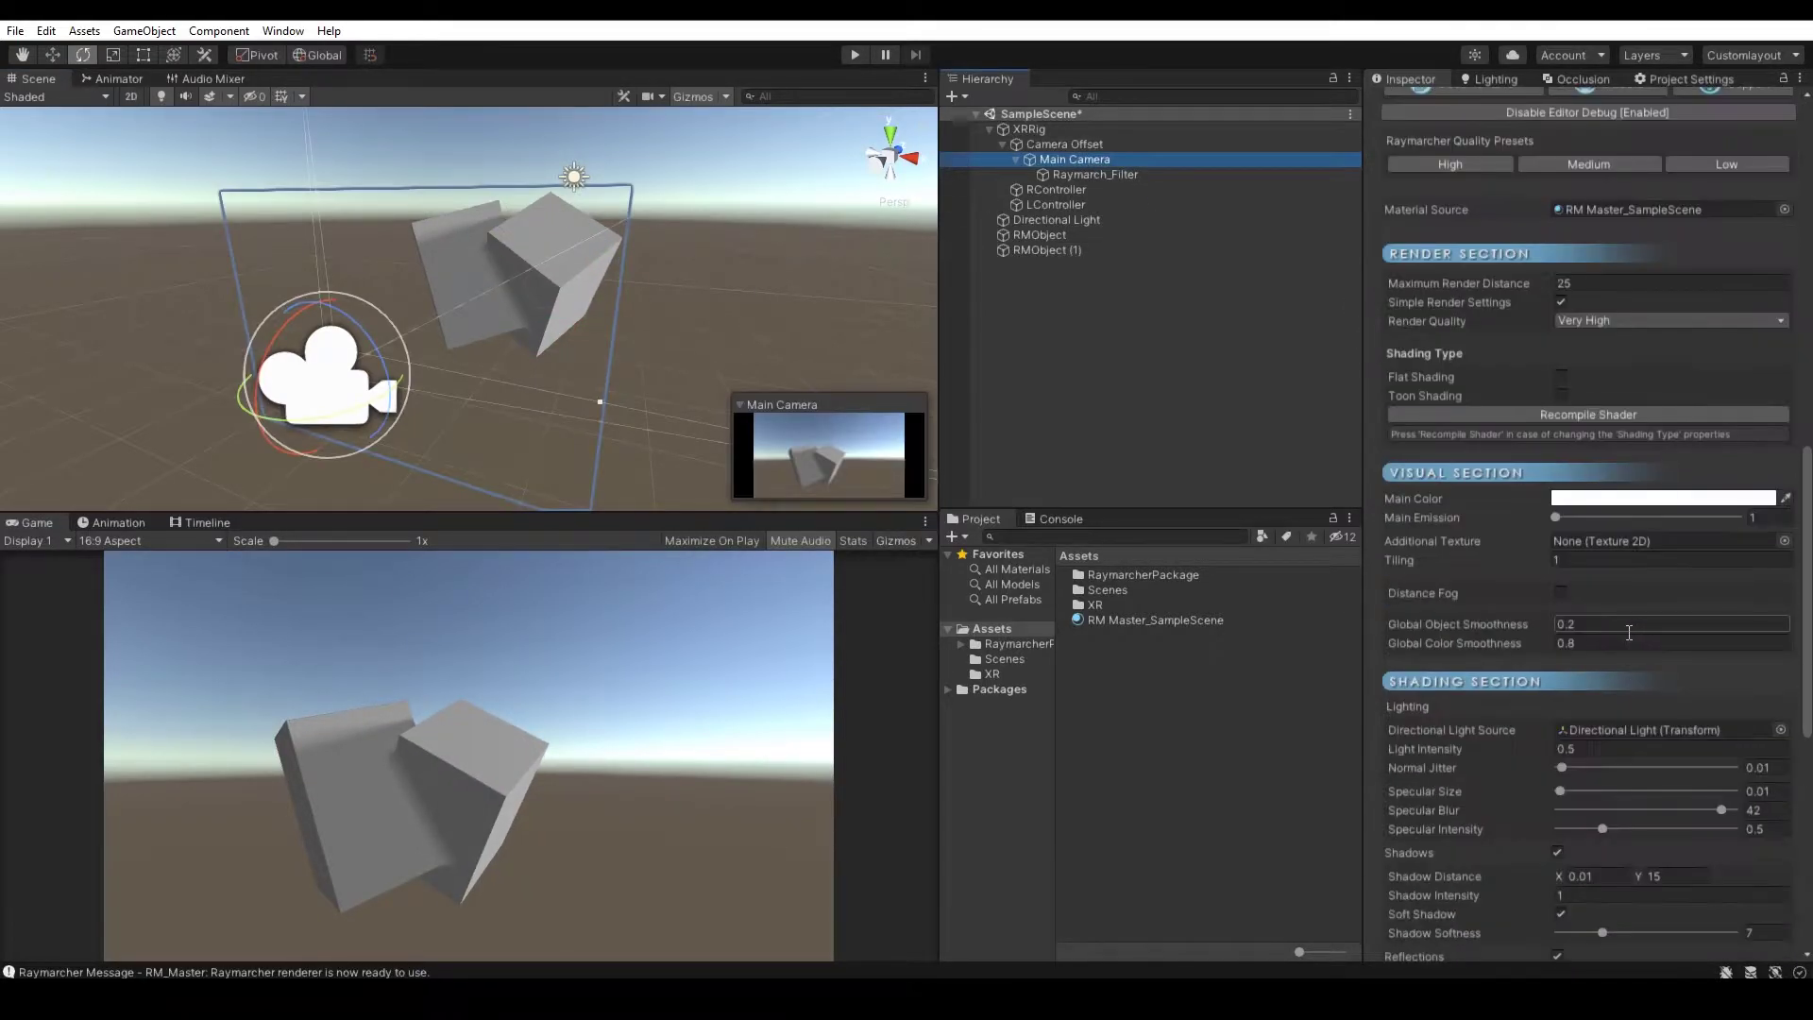
scroll(1630, 632, "down", 5)
left_click_drag(1455, 454, 1504, 444)
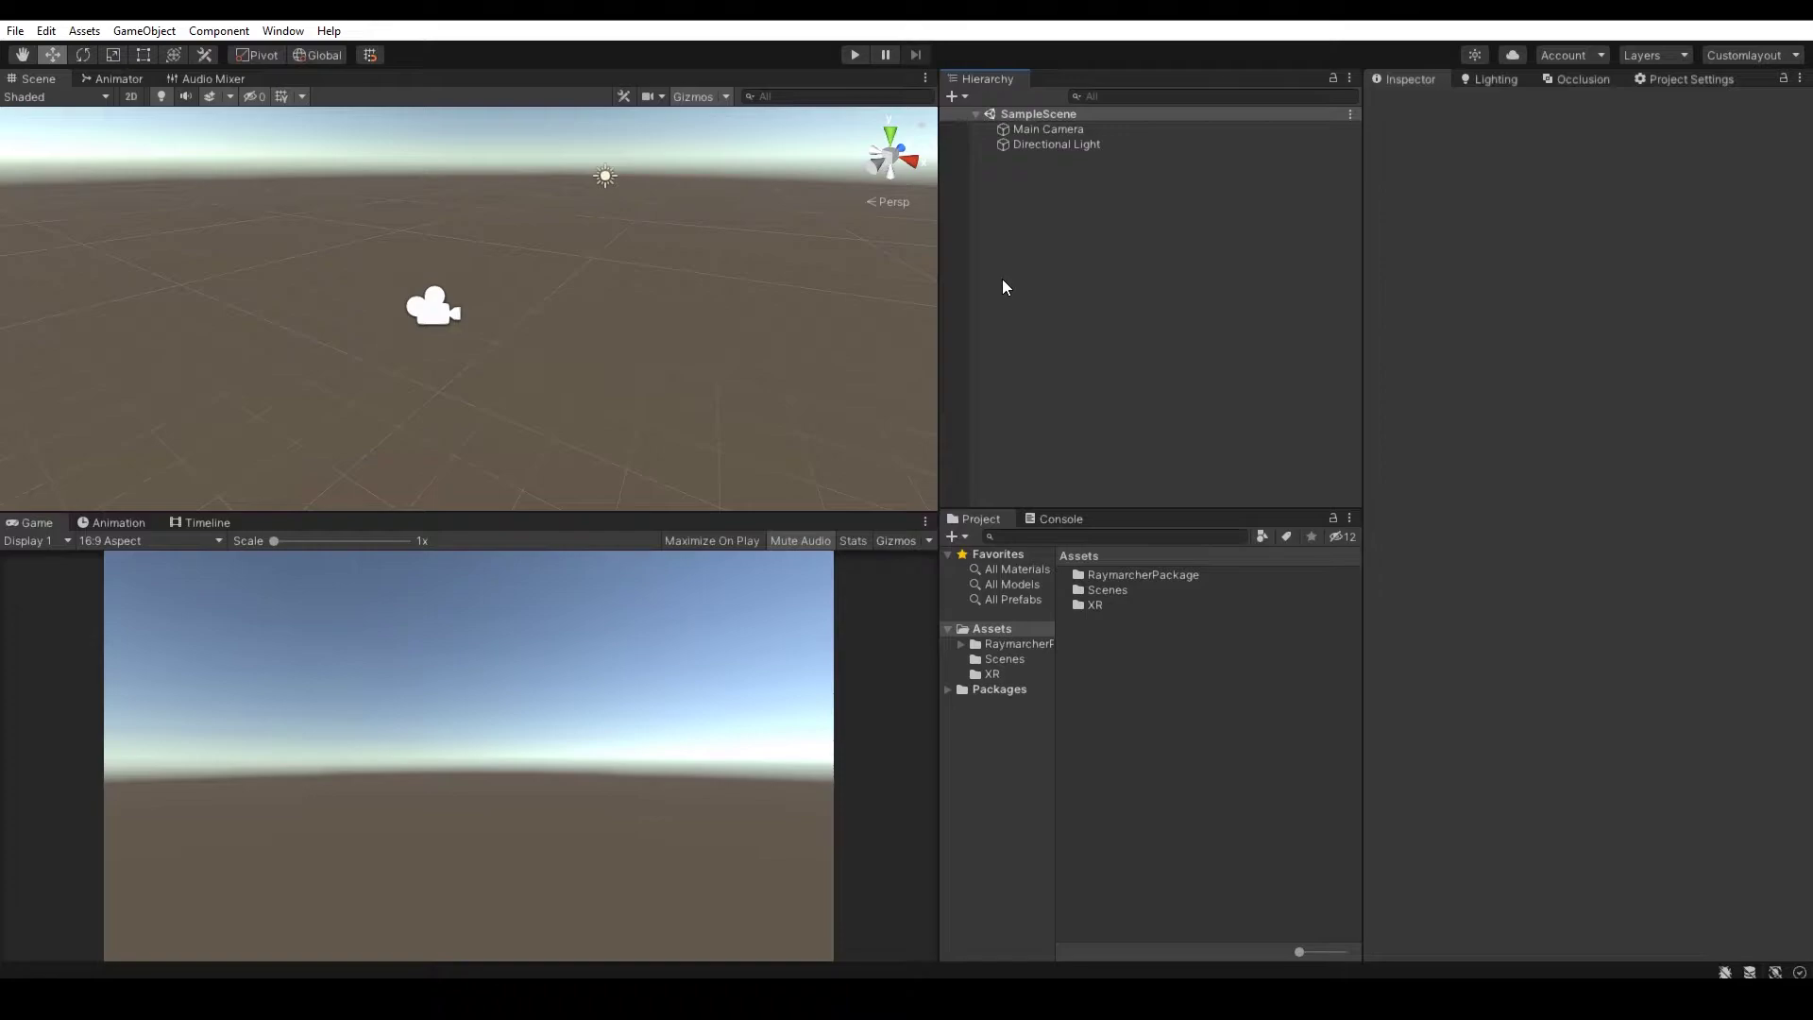
- Run the Raymarcher Mobile [iOS,Android] setup and accept the warning
left_click(274, 34)
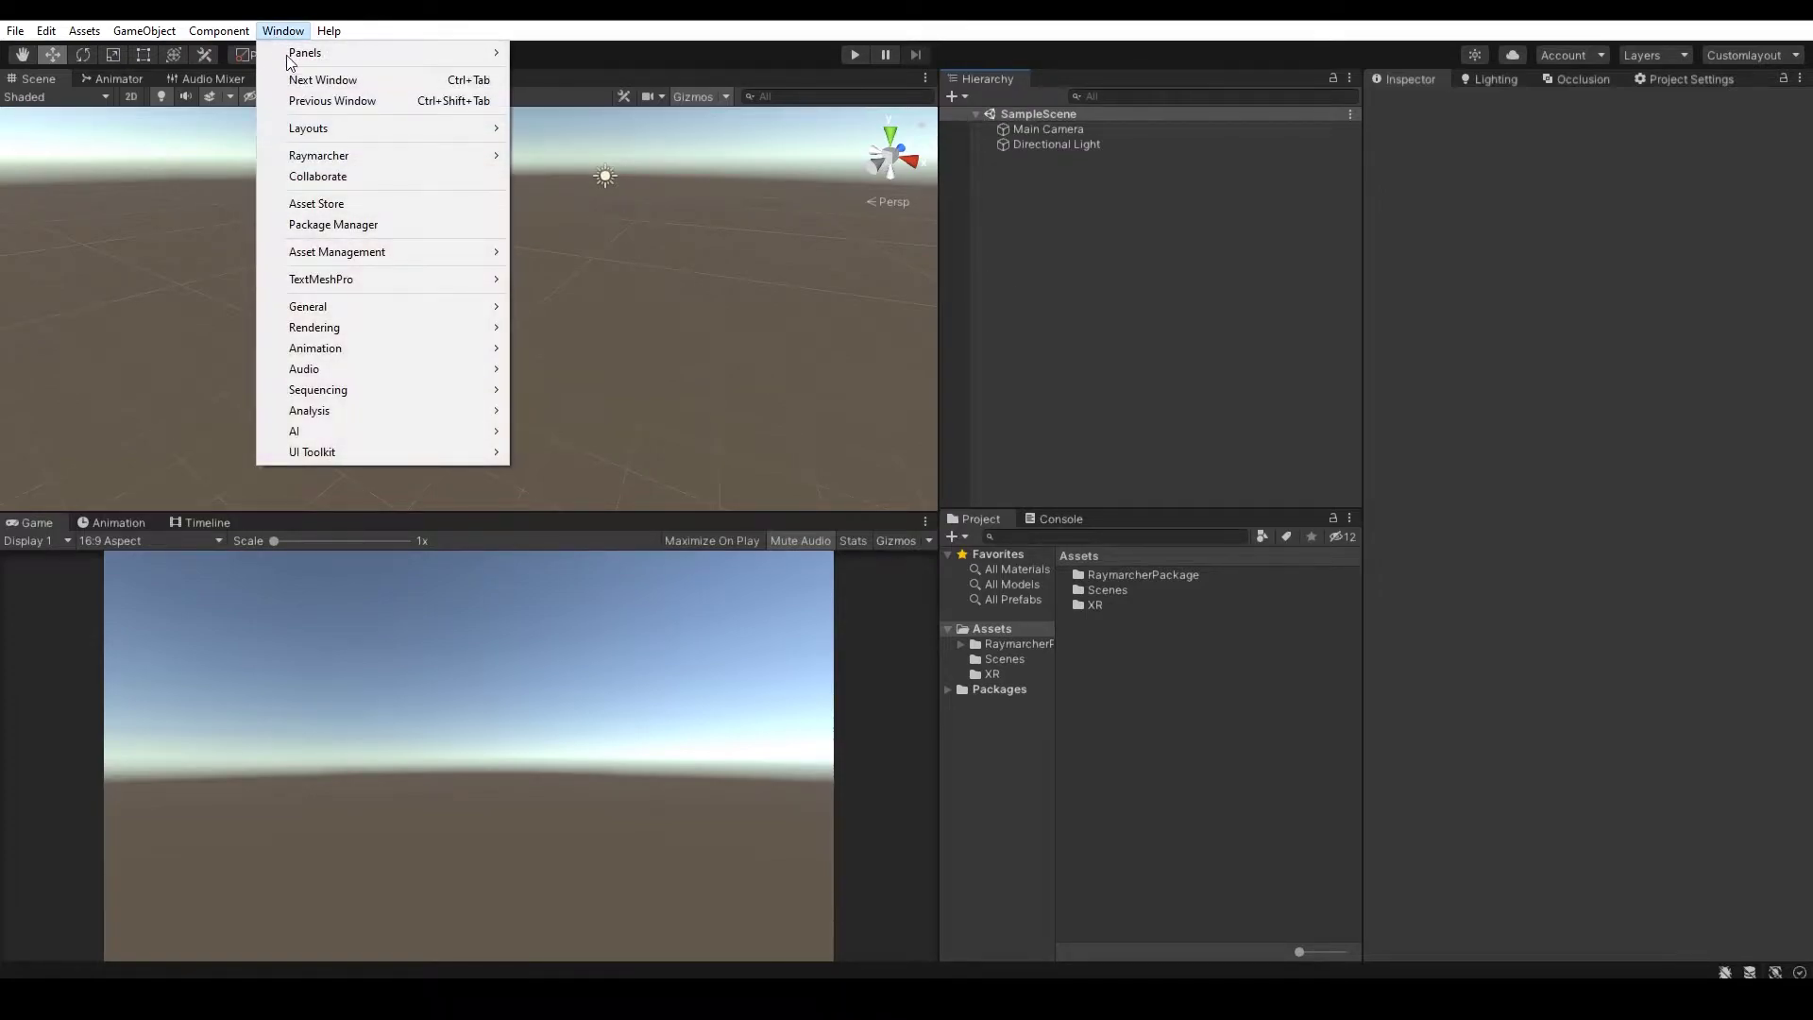
mouse_move(510, 156)
mouse_move(624, 177)
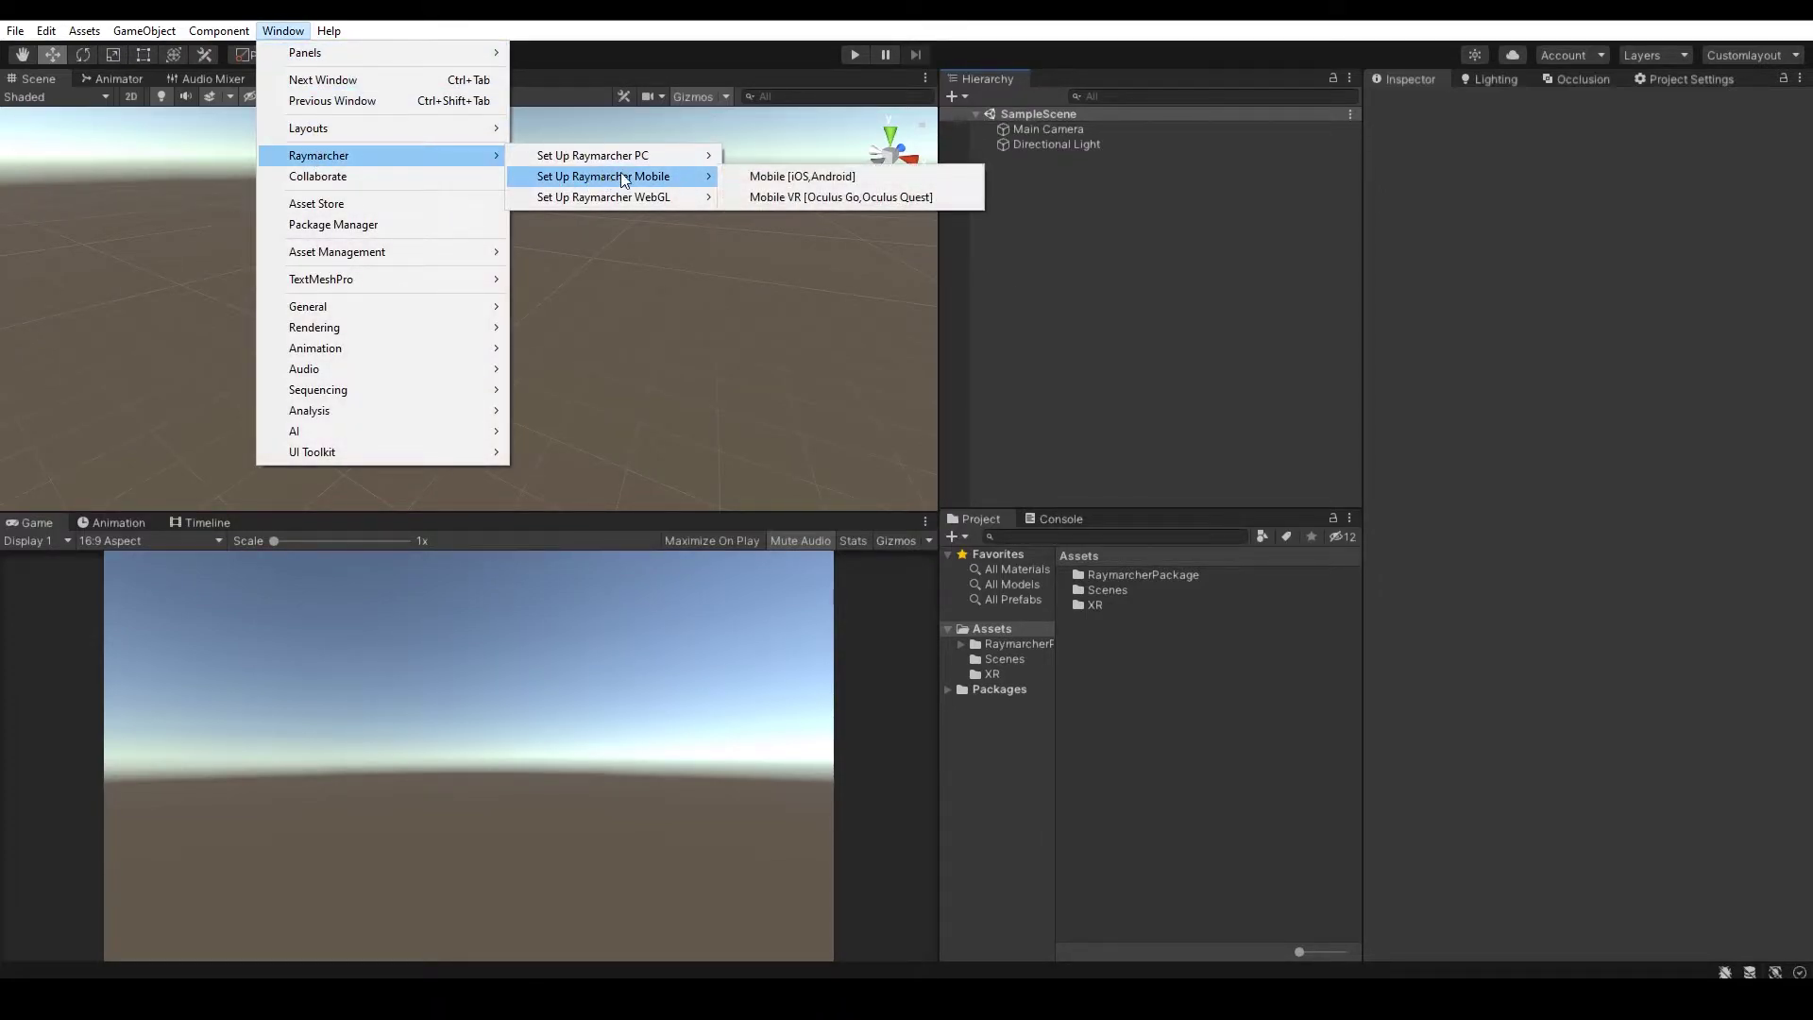
left_click(767, 176)
left_click(982, 556)
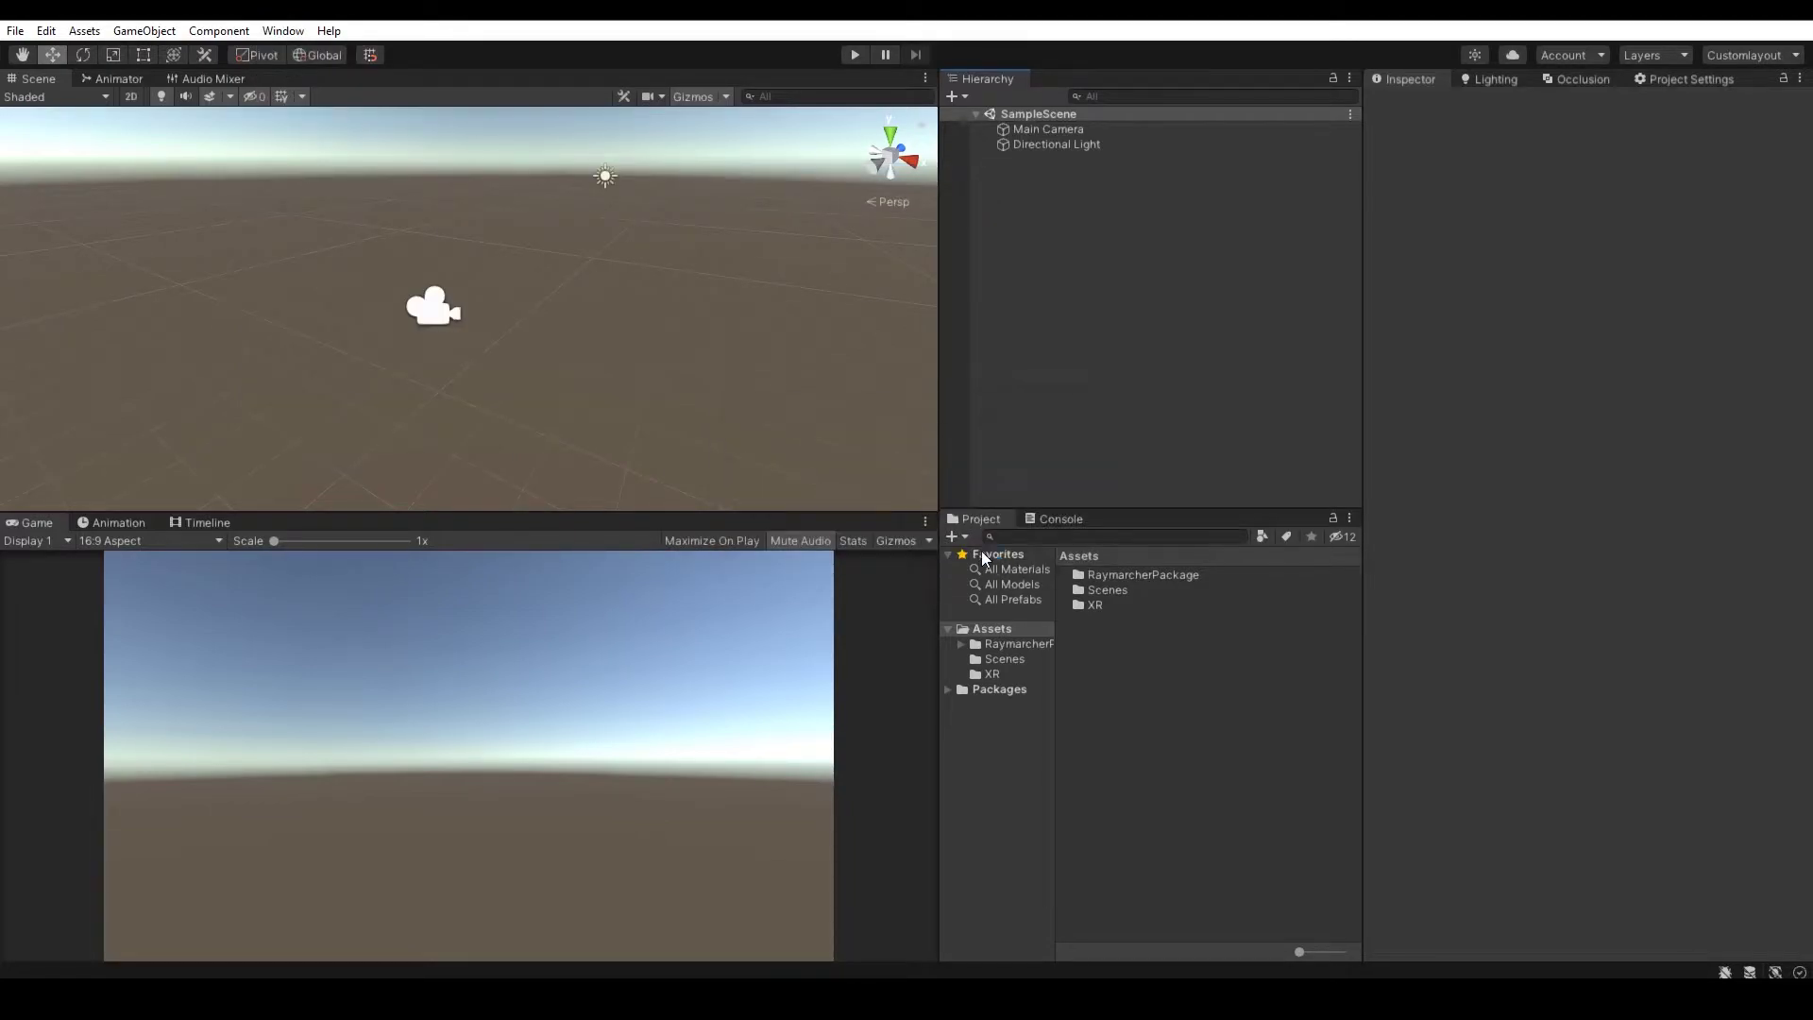
- Check that Main Camera's RM_Master shows Mobile Mode Enabled
left_click(1048, 129)
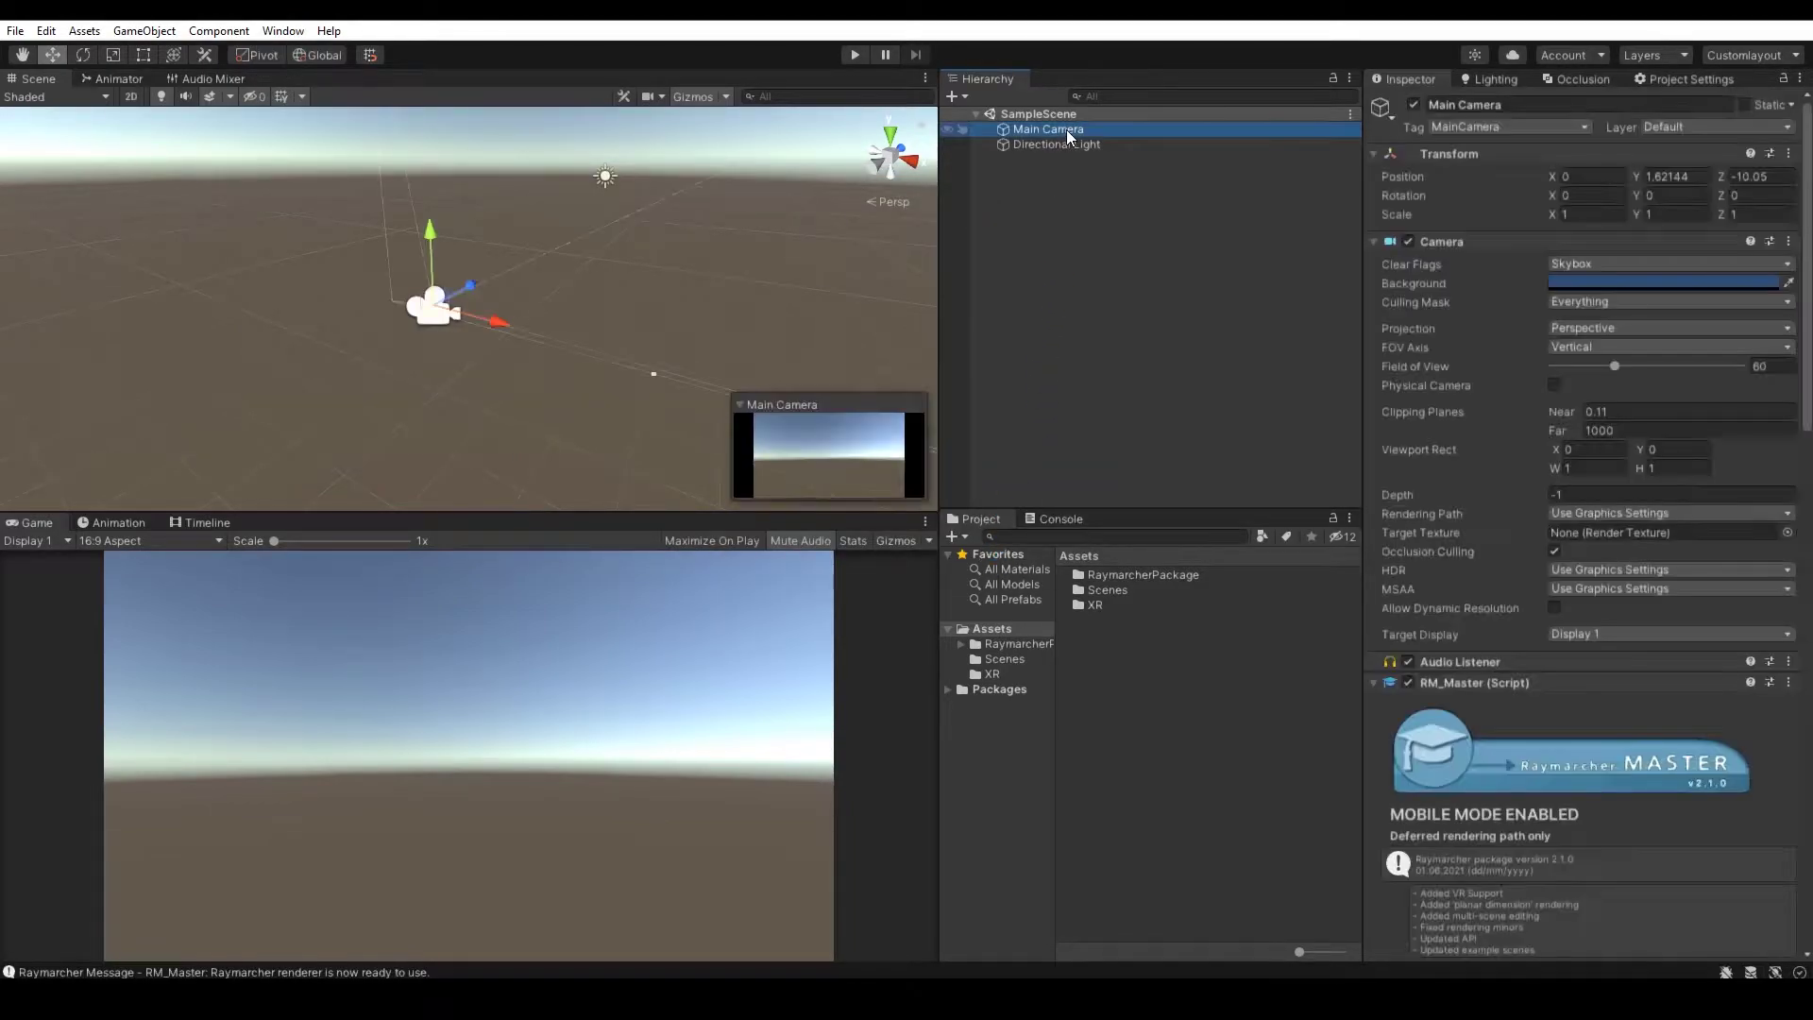
scroll(1522, 535, "down", 10)
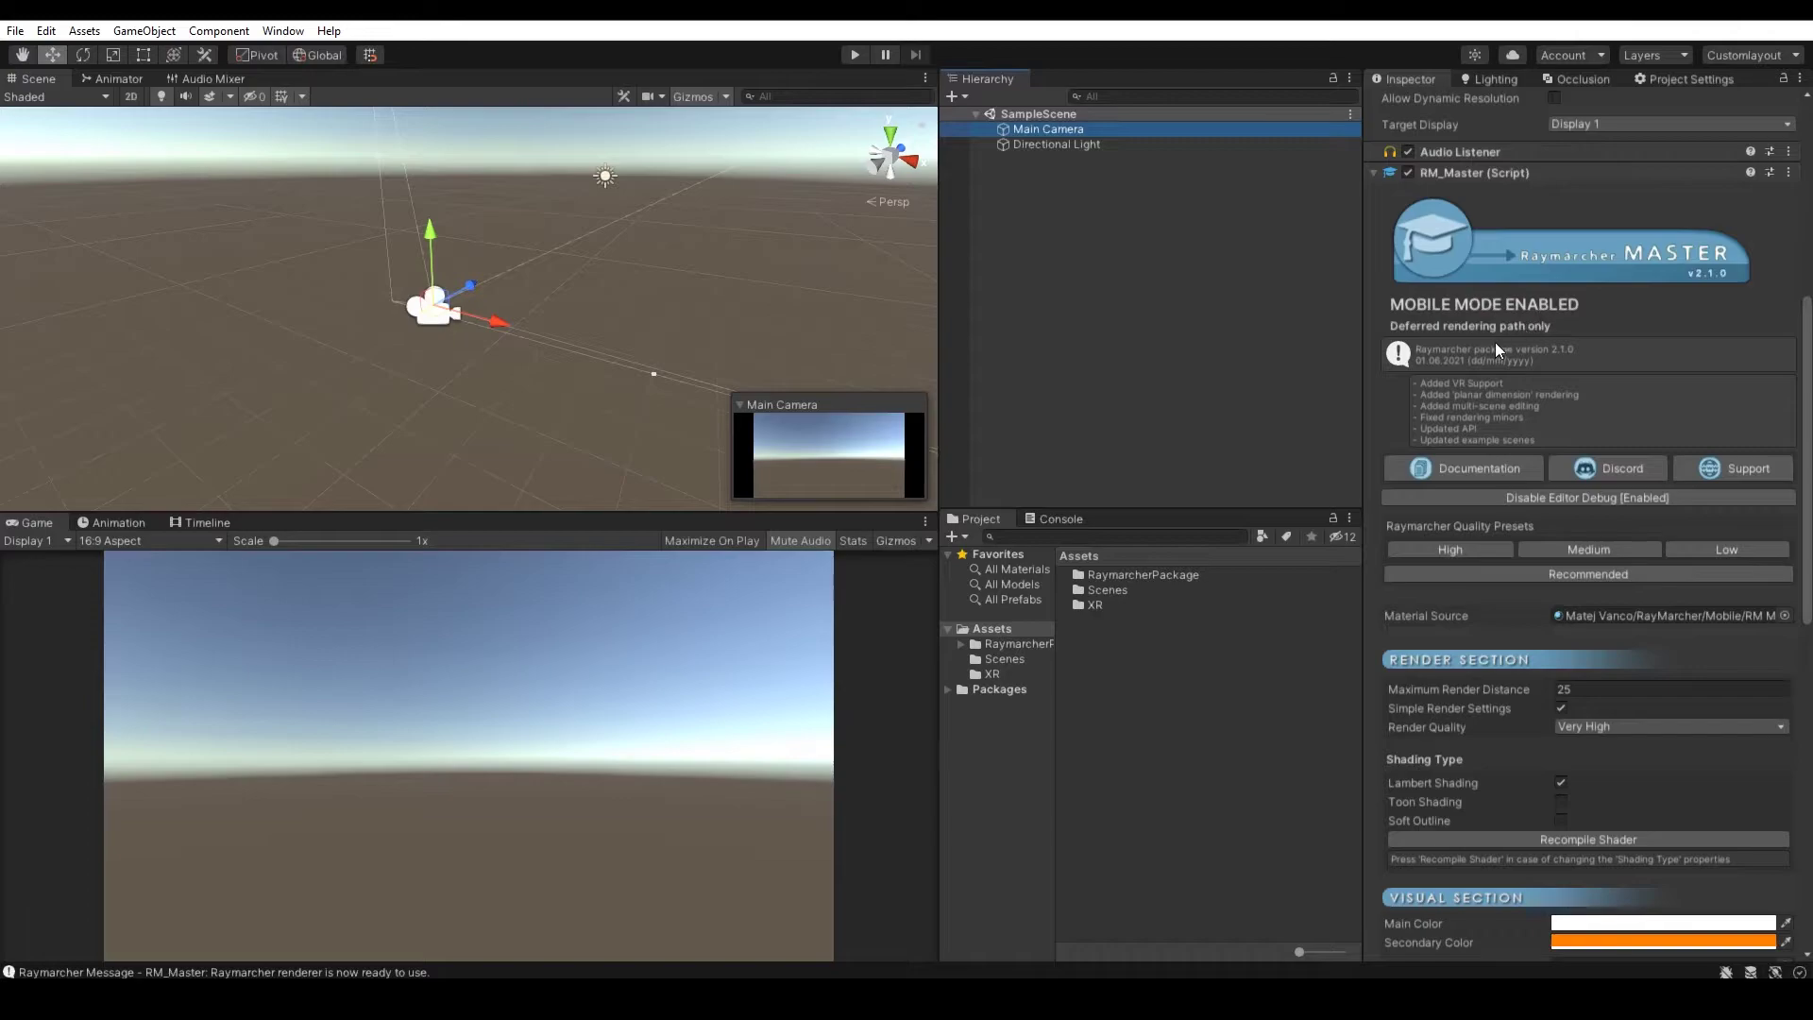
scroll(1479, 453, "down", 15)
scroll(1481, 576, "up", 12)
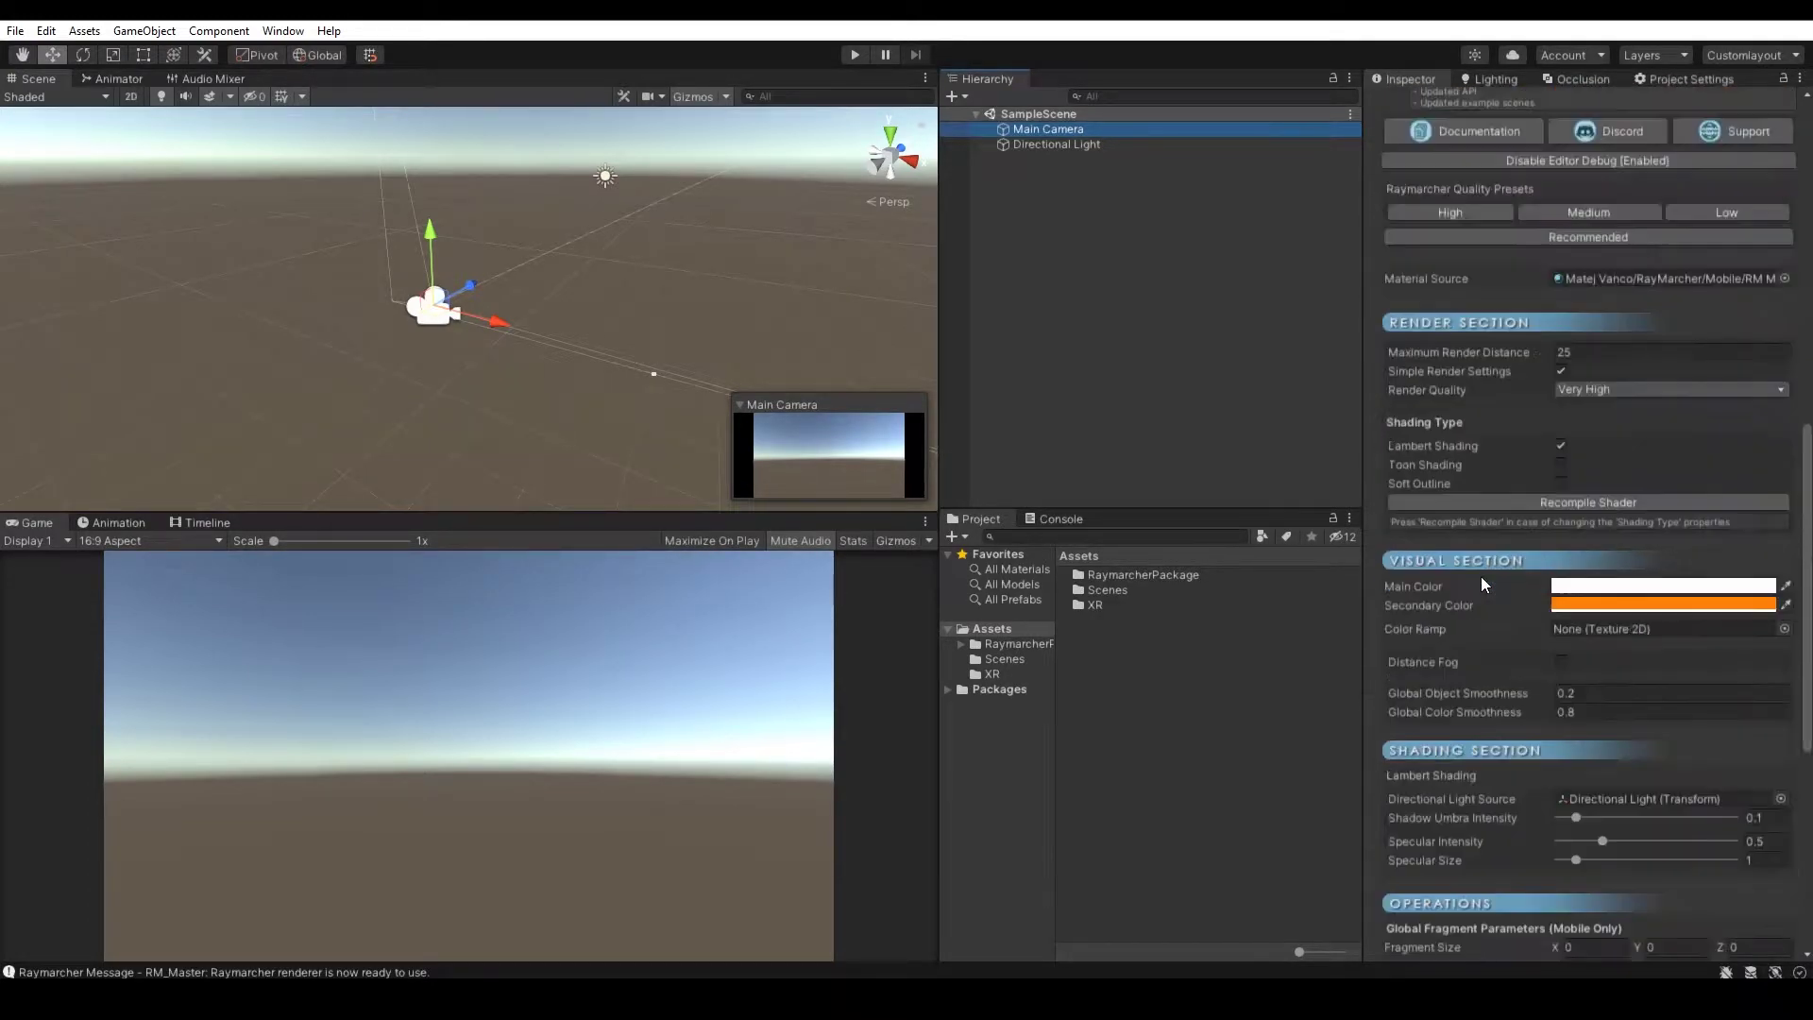
- Create a Raymarcher Object, reset its Transform and move it to X -2, Z -4.15
left_click(954, 97)
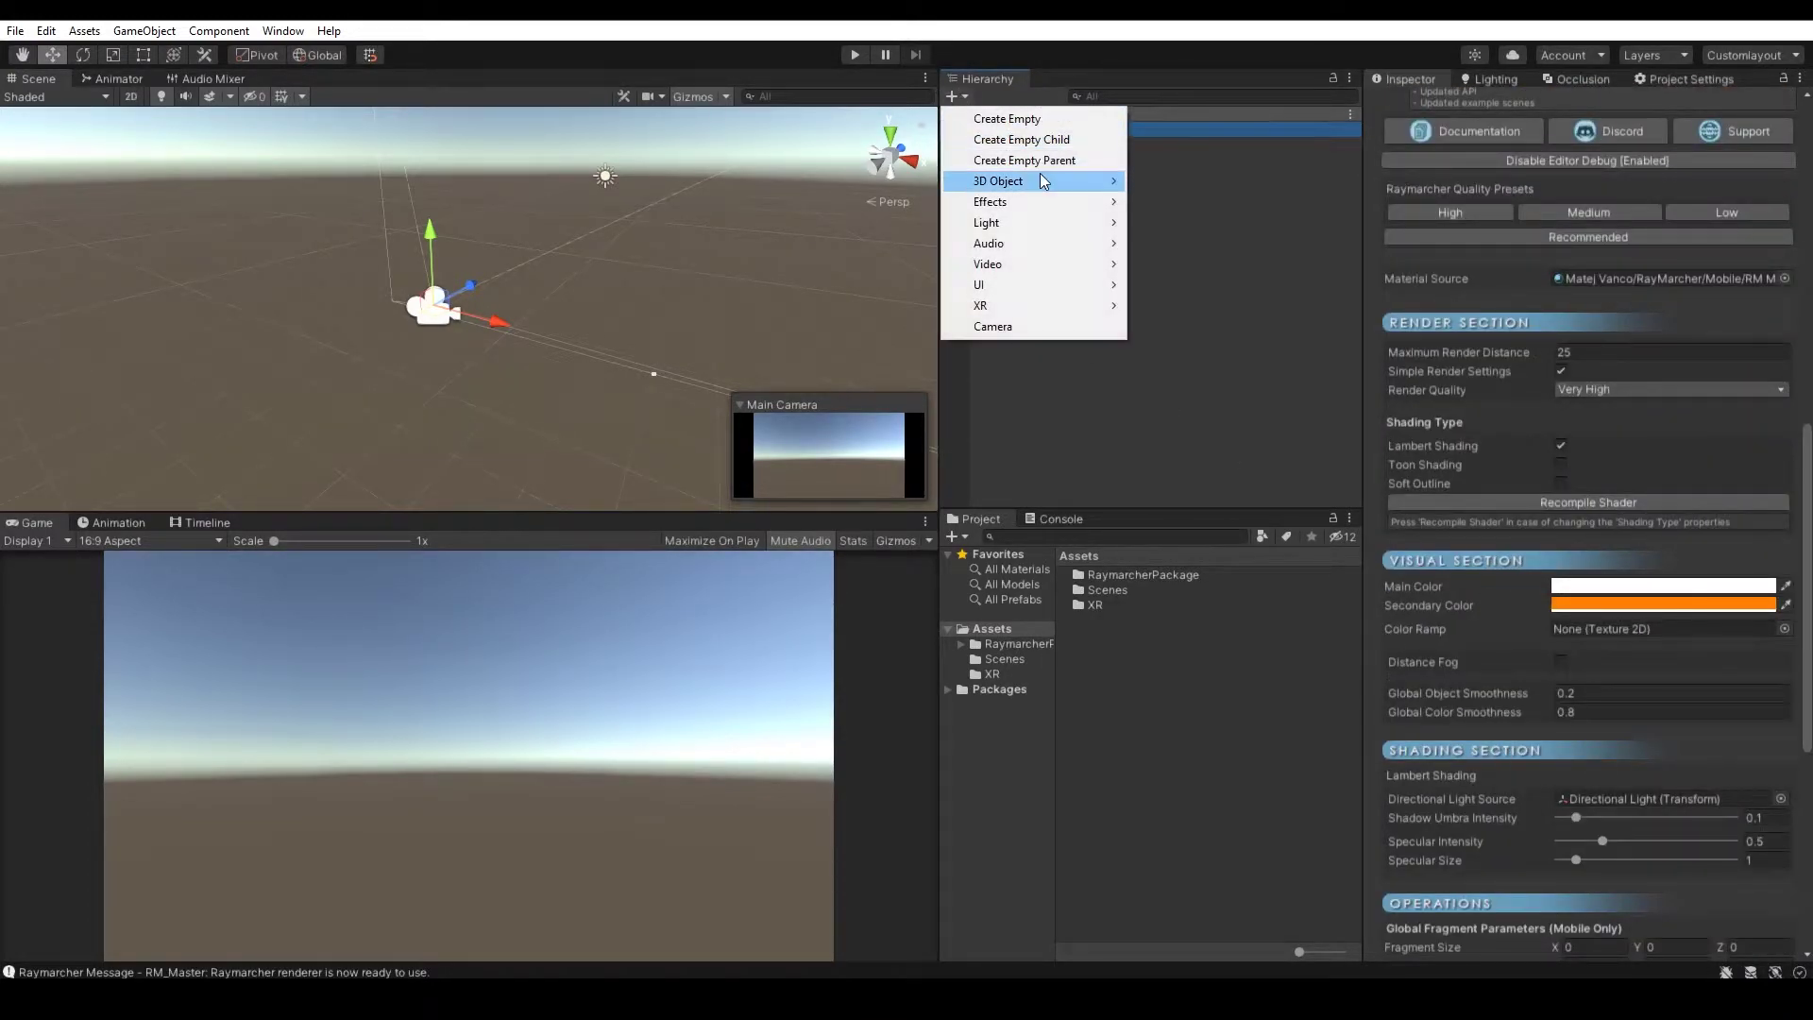
mouse_move(1039, 179)
left_click(1204, 326)
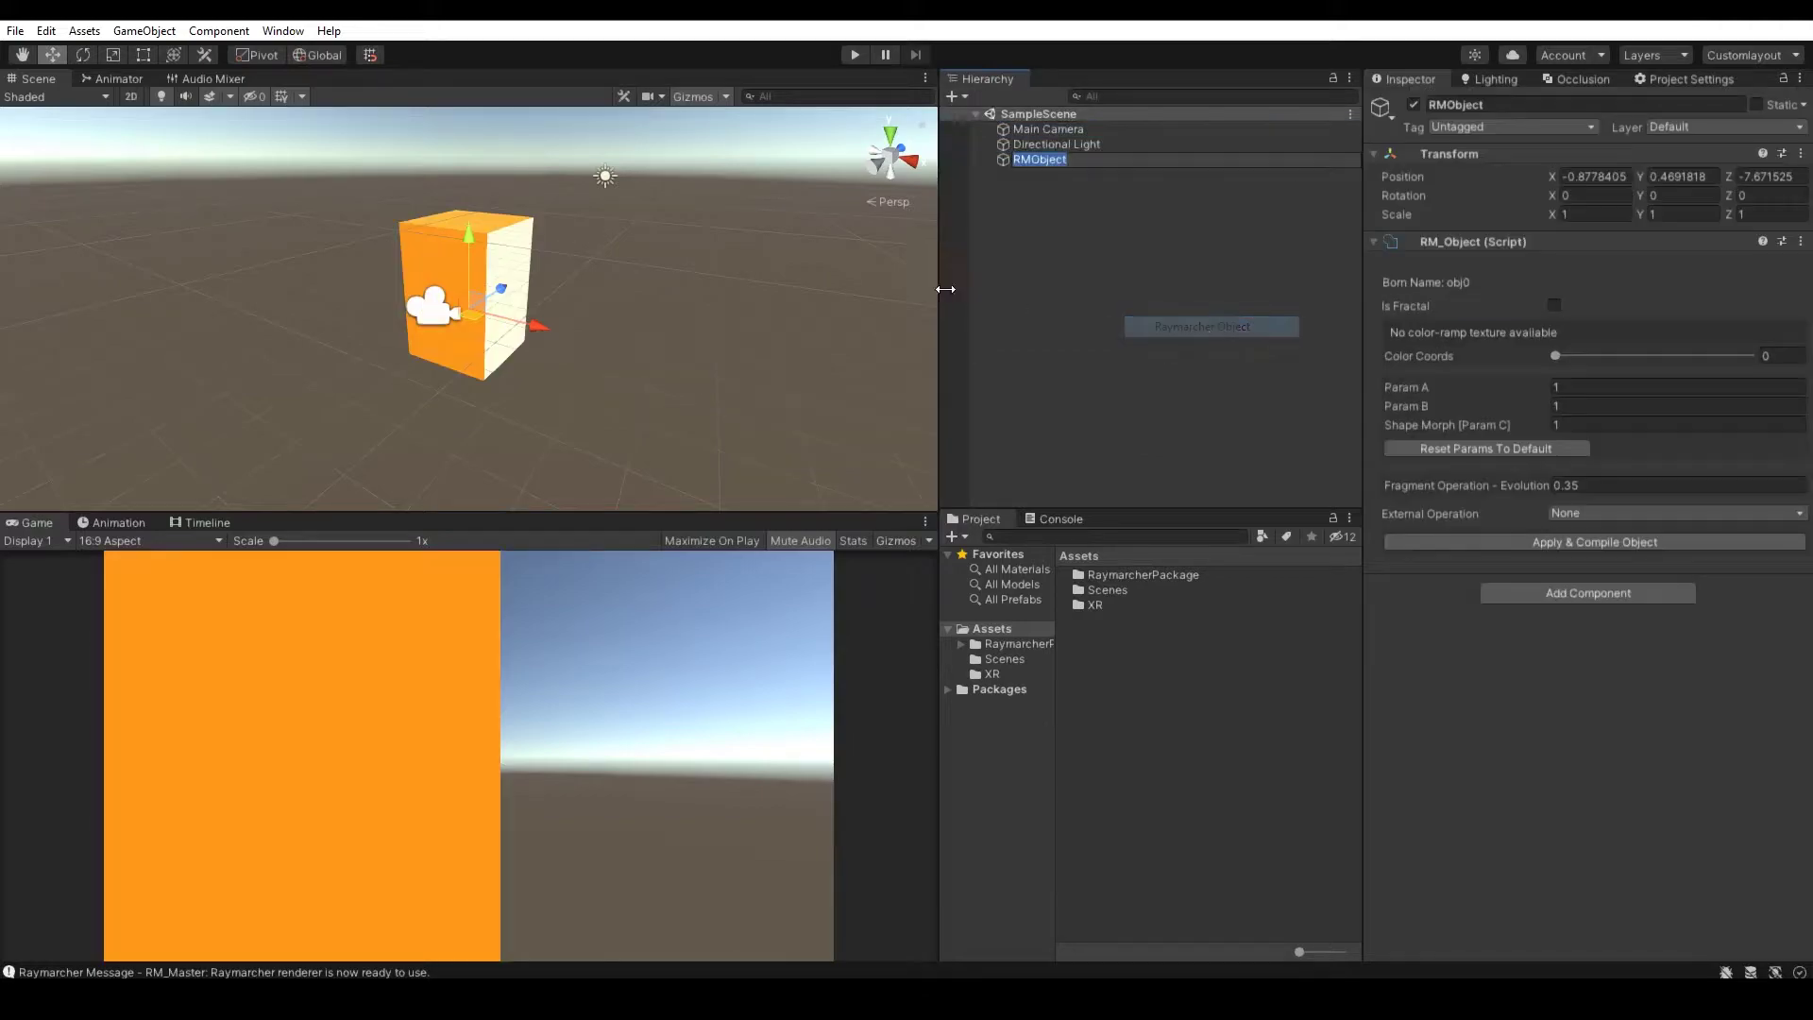
right_click(1549, 155)
left_click(1577, 167)
left_click_drag(526, 247, 402, 302, "alt")
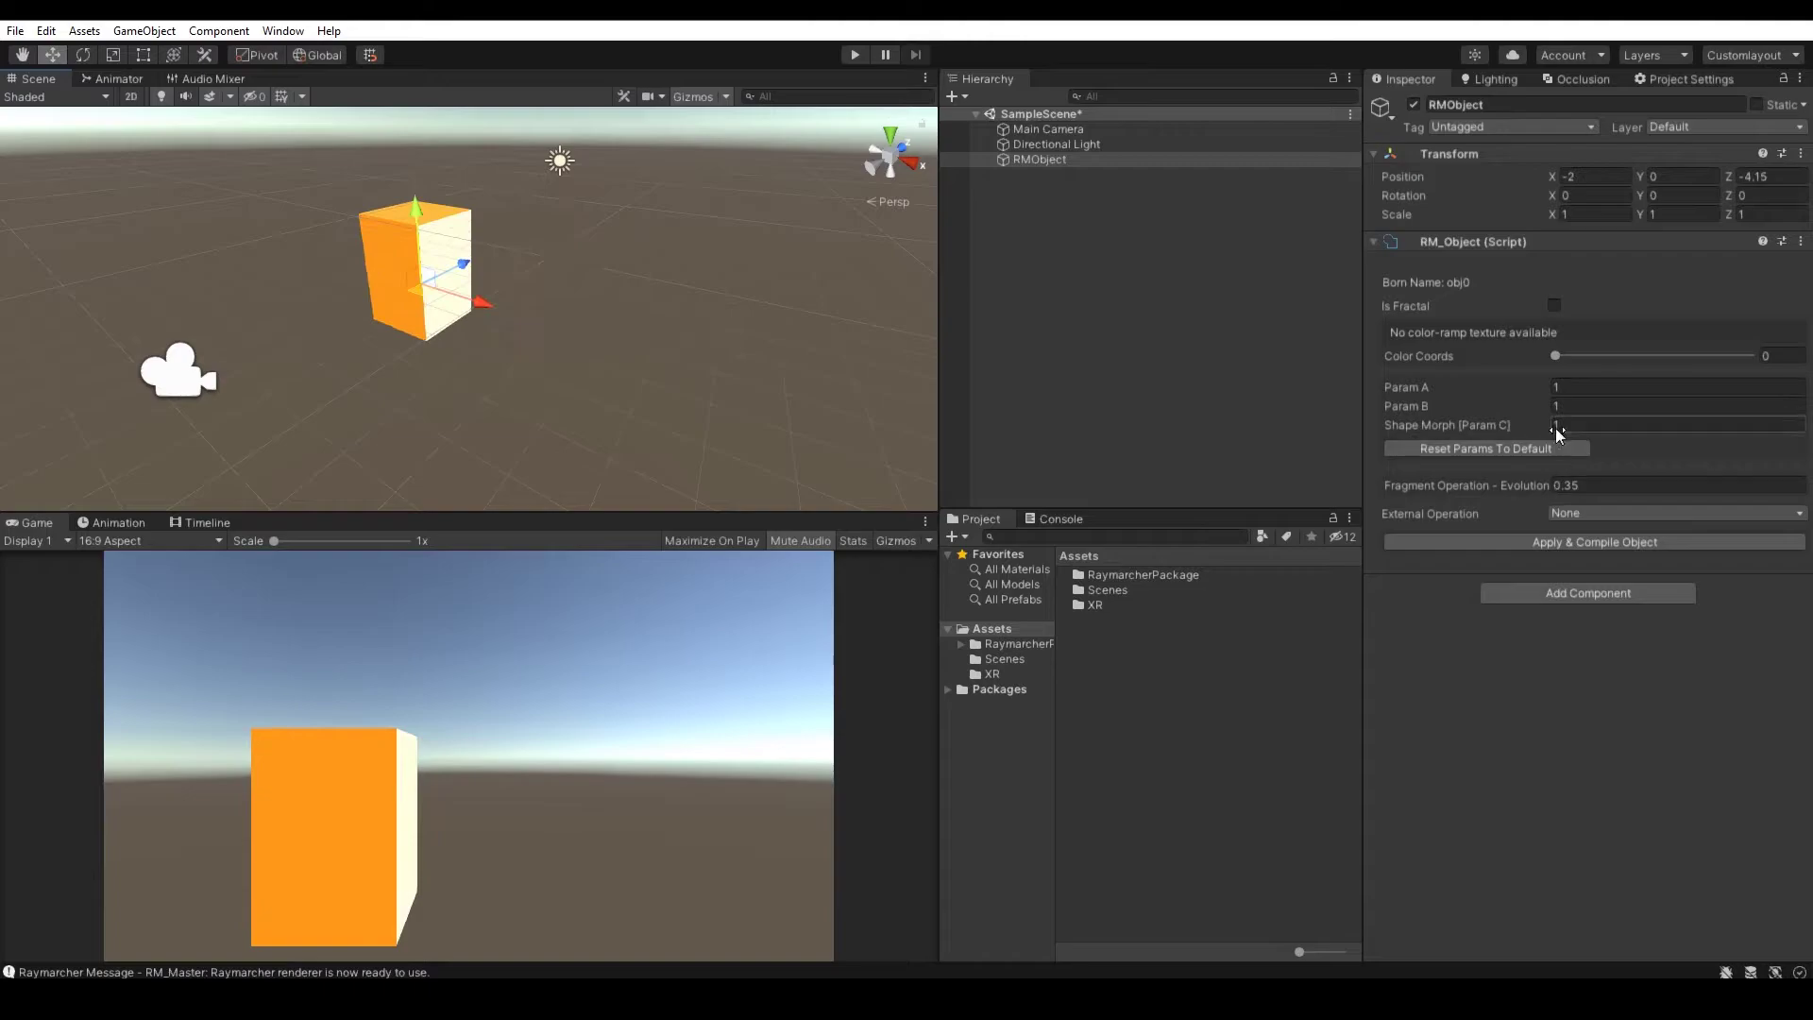
mouse_move(1493, 406)
left_mouse_down()
mouse_move(1432, 405)
mouse_move(1497, 388)
left_mouse_up()
- Set the Main Camera's Rendering Path to Deferred
left_click(1102, 128)
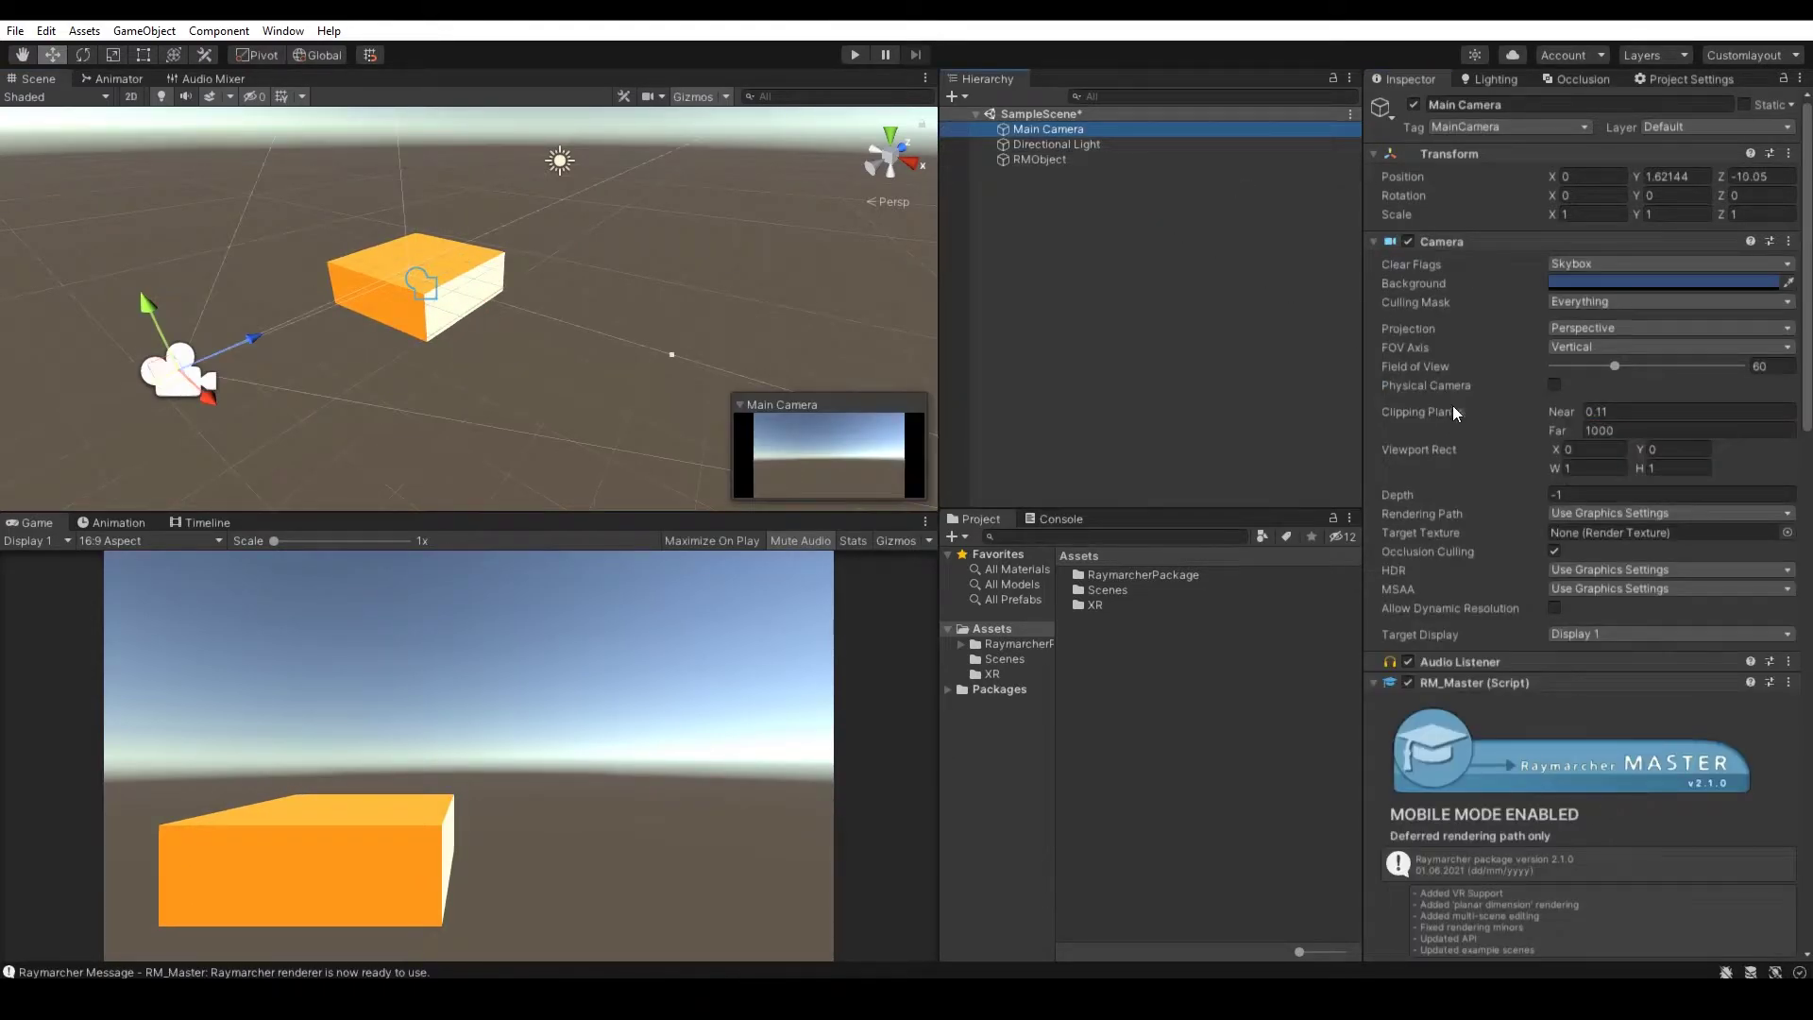
left_click(1571, 513)
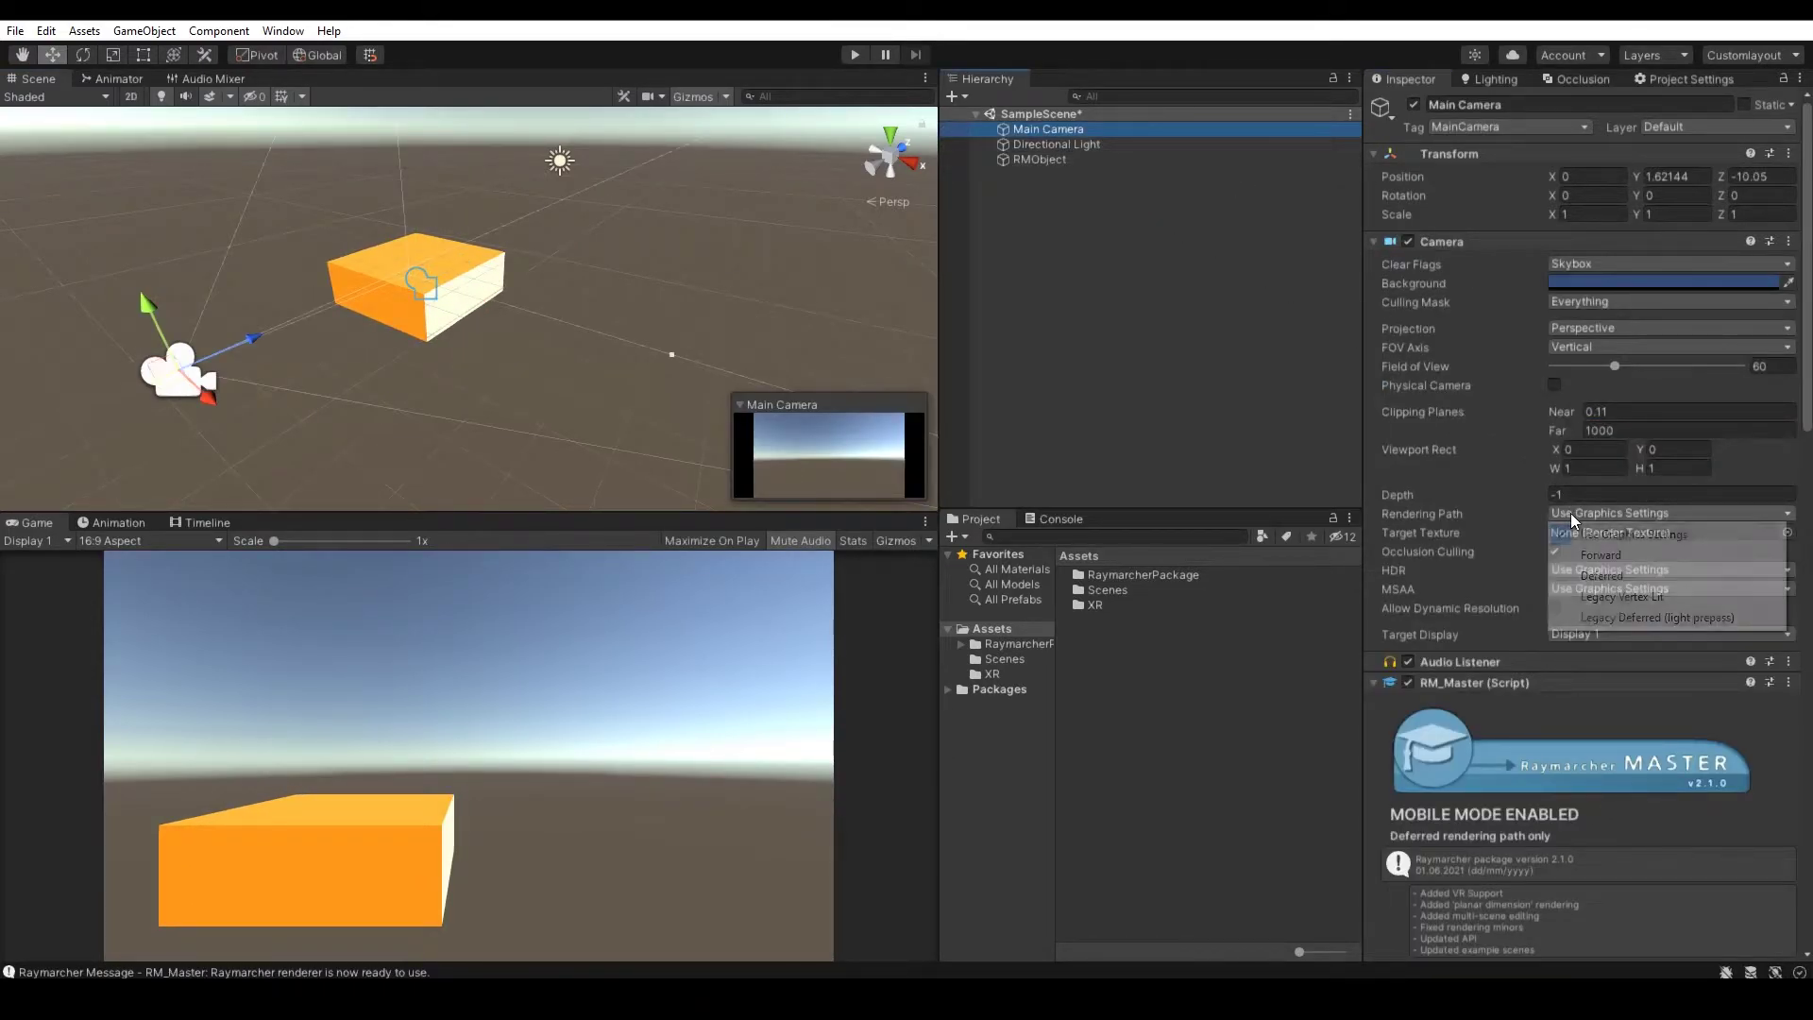
left_click(1647, 578)
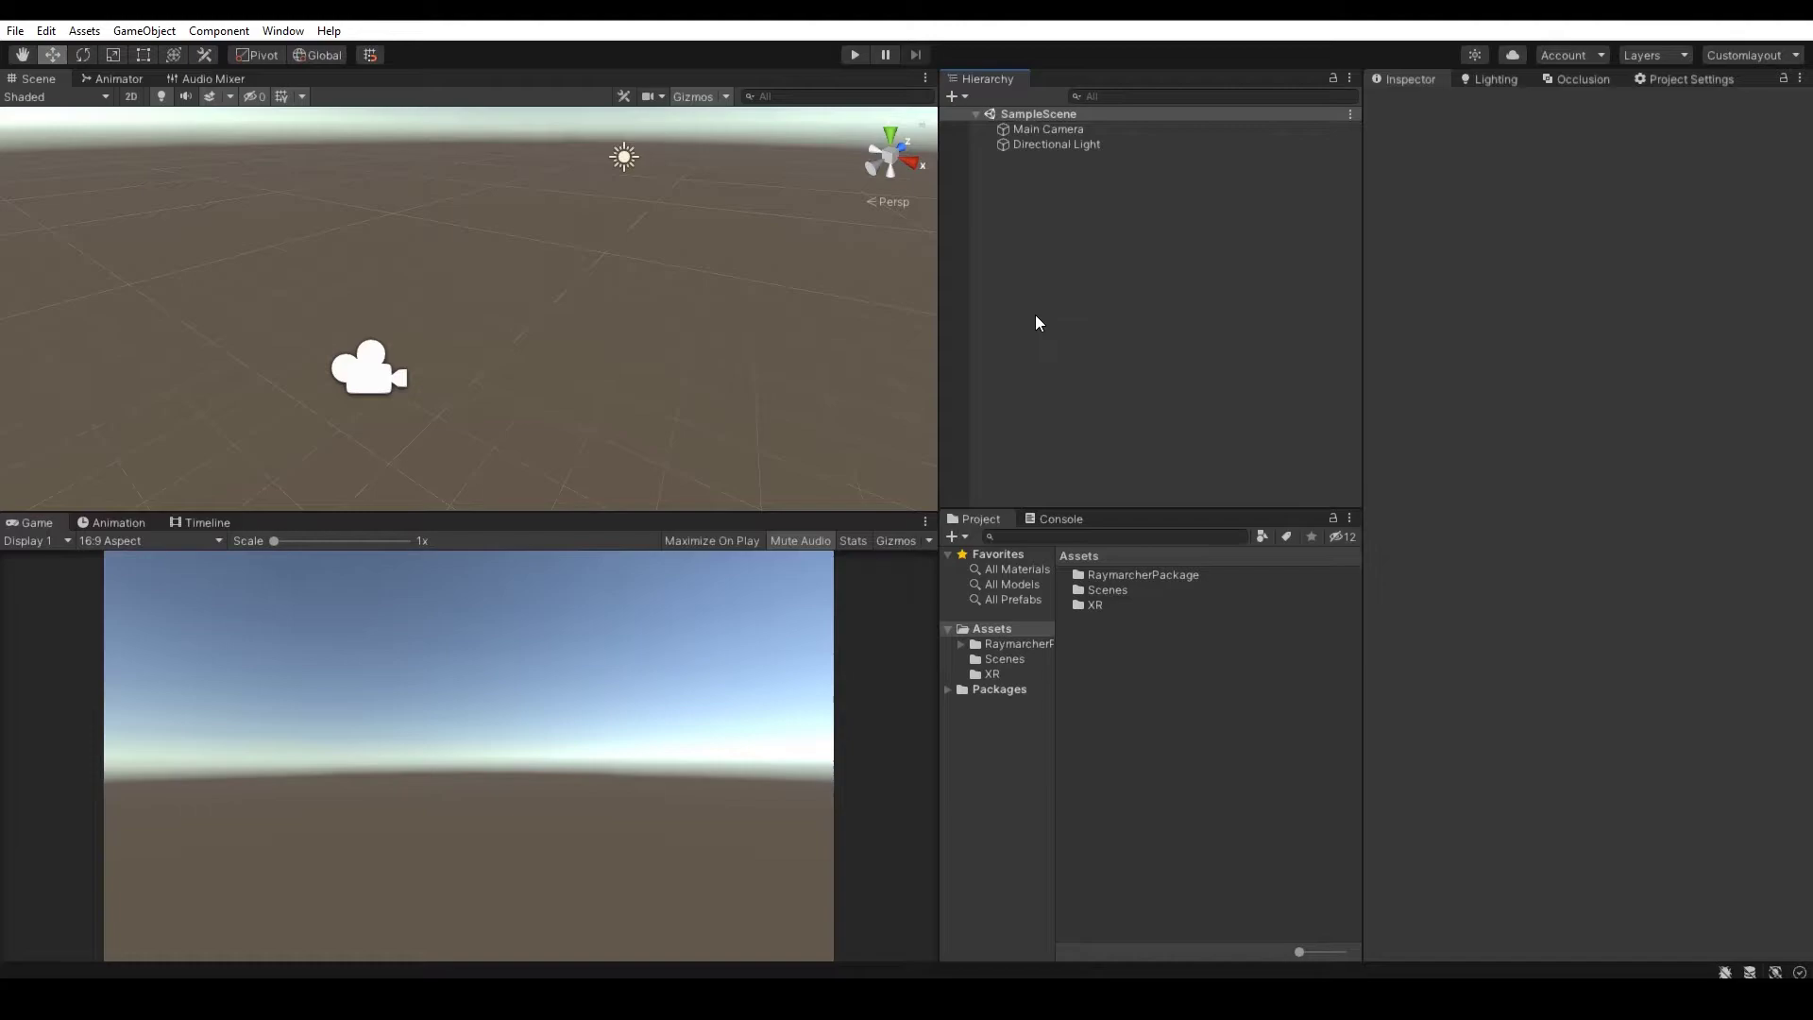
- Run the Raymarcher Mobile VR [Oculus Go,Oculus Quest] setup and accept the warning
left_click(267, 30)
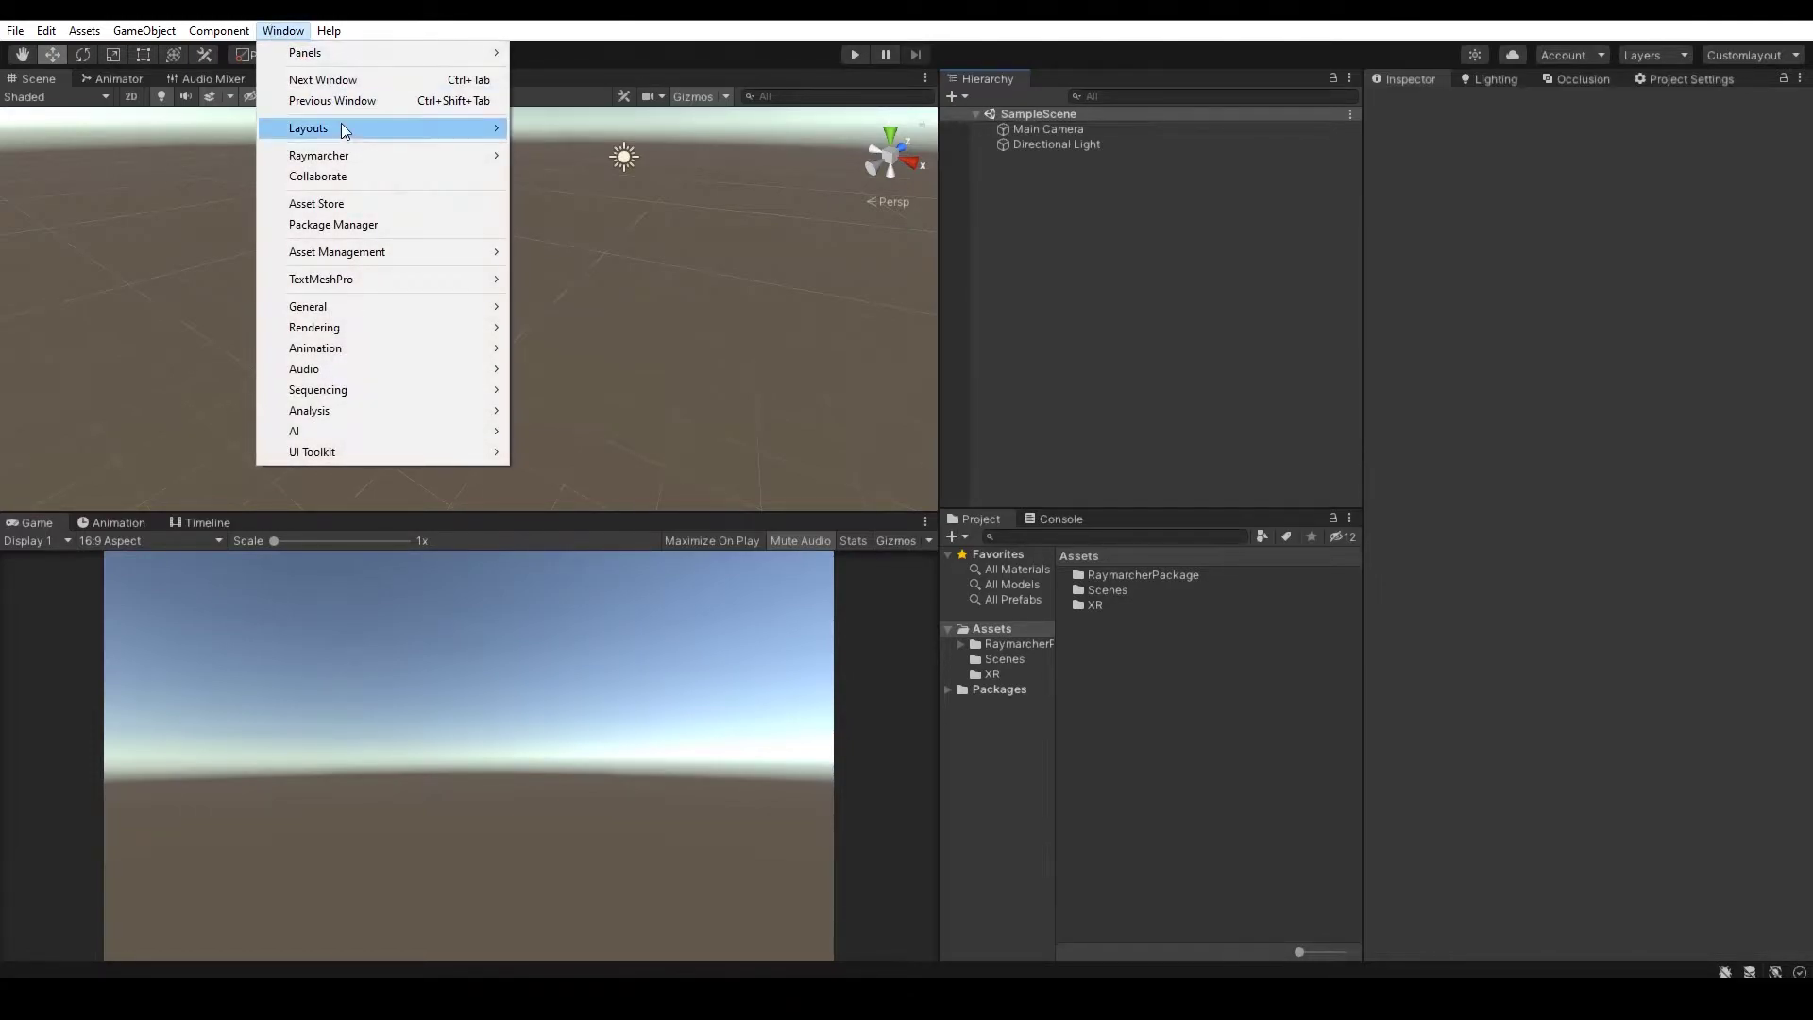
mouse_move(349, 154)
mouse_move(633, 178)
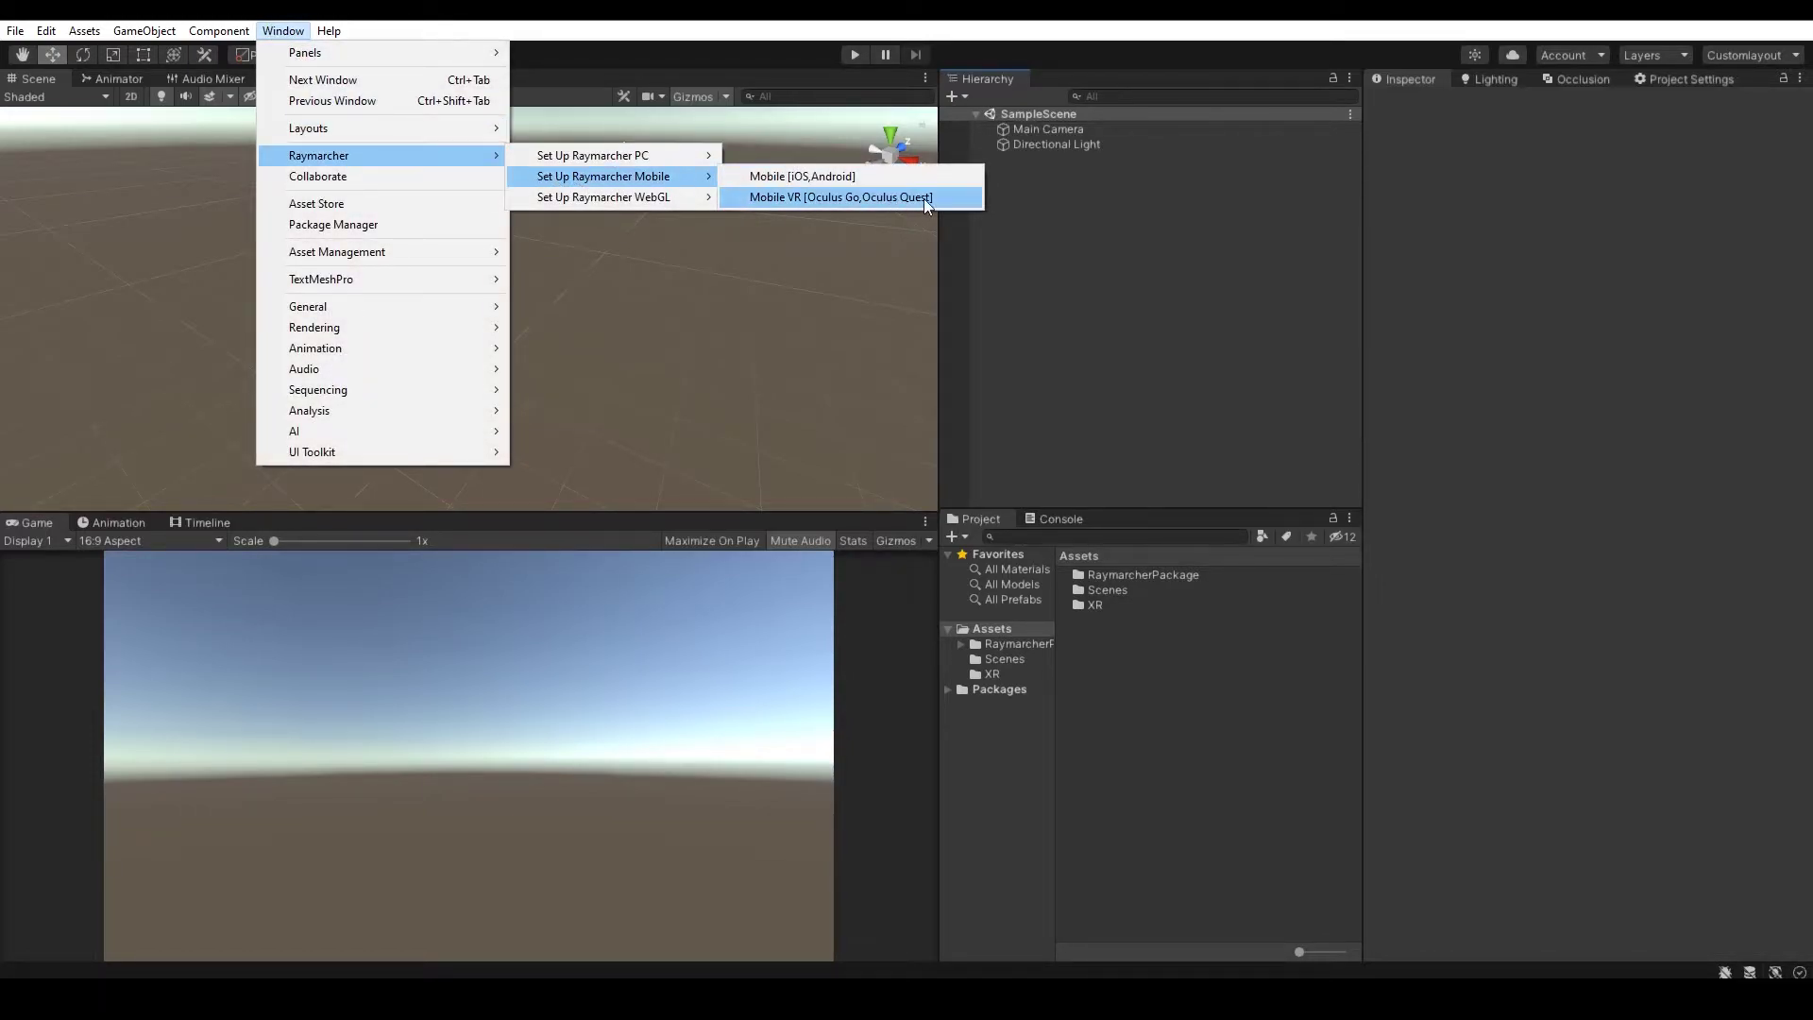
left_click(948, 195)
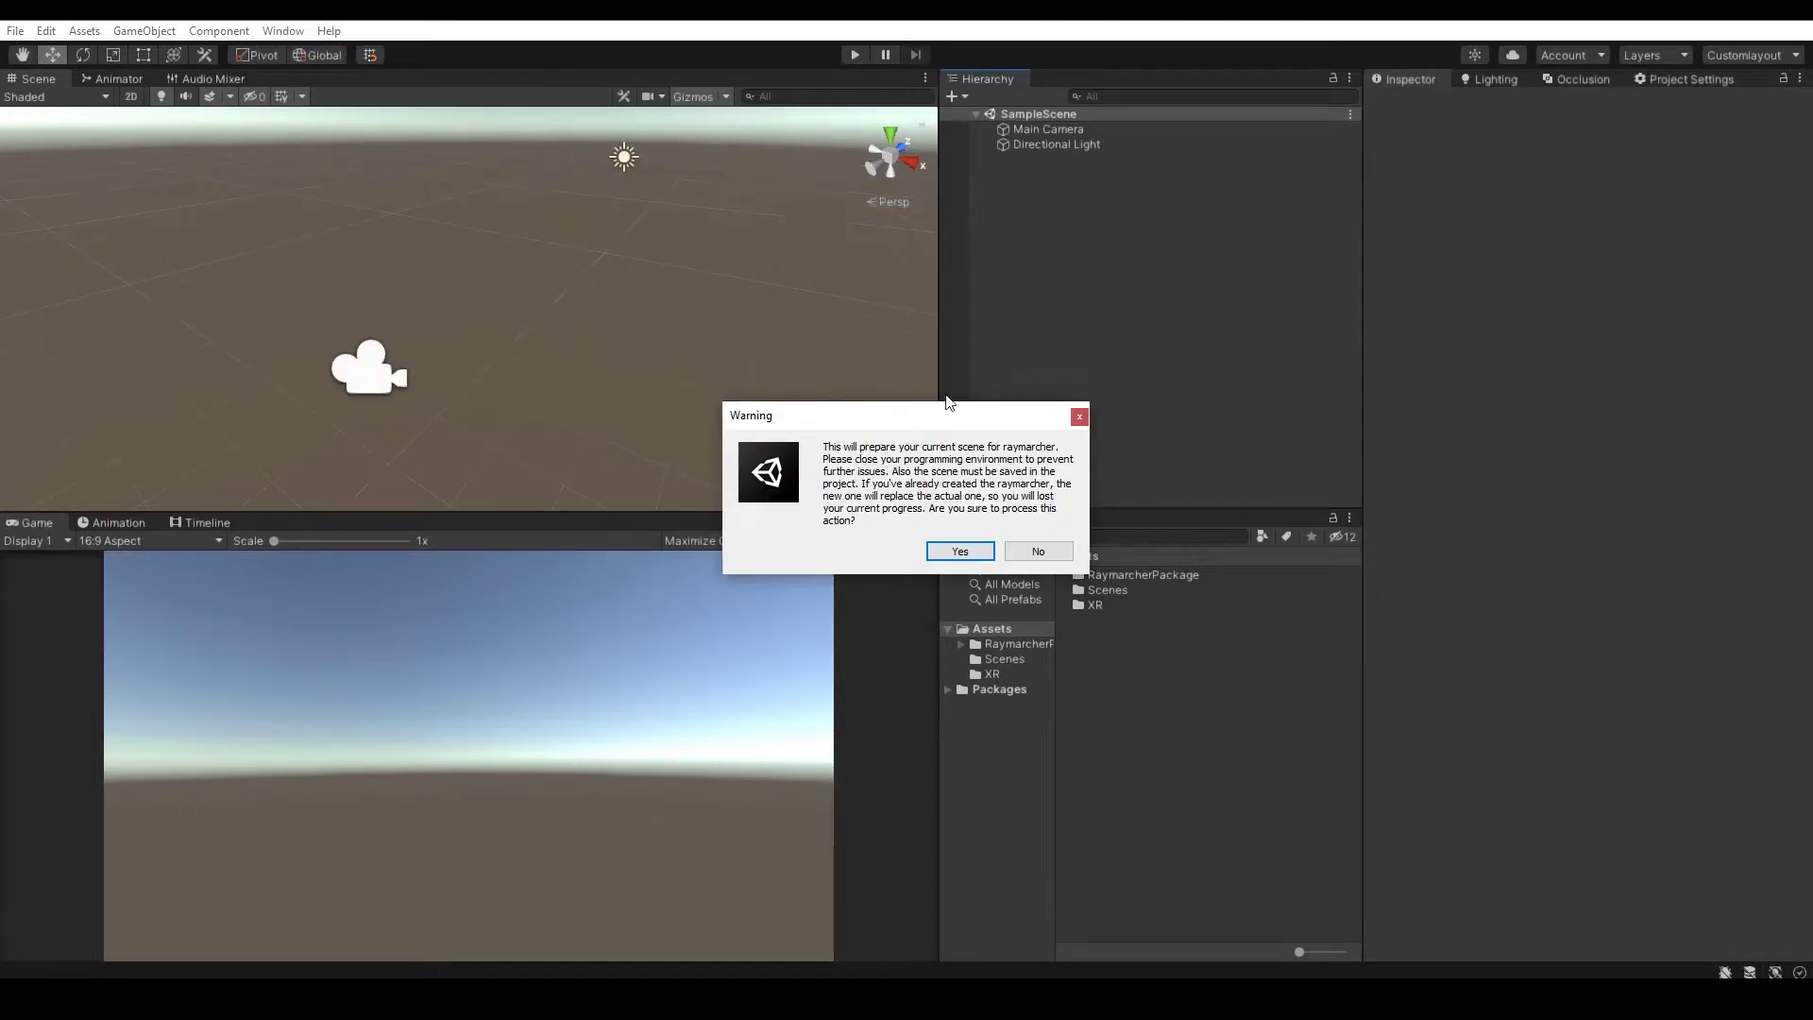
left_click(963, 557)
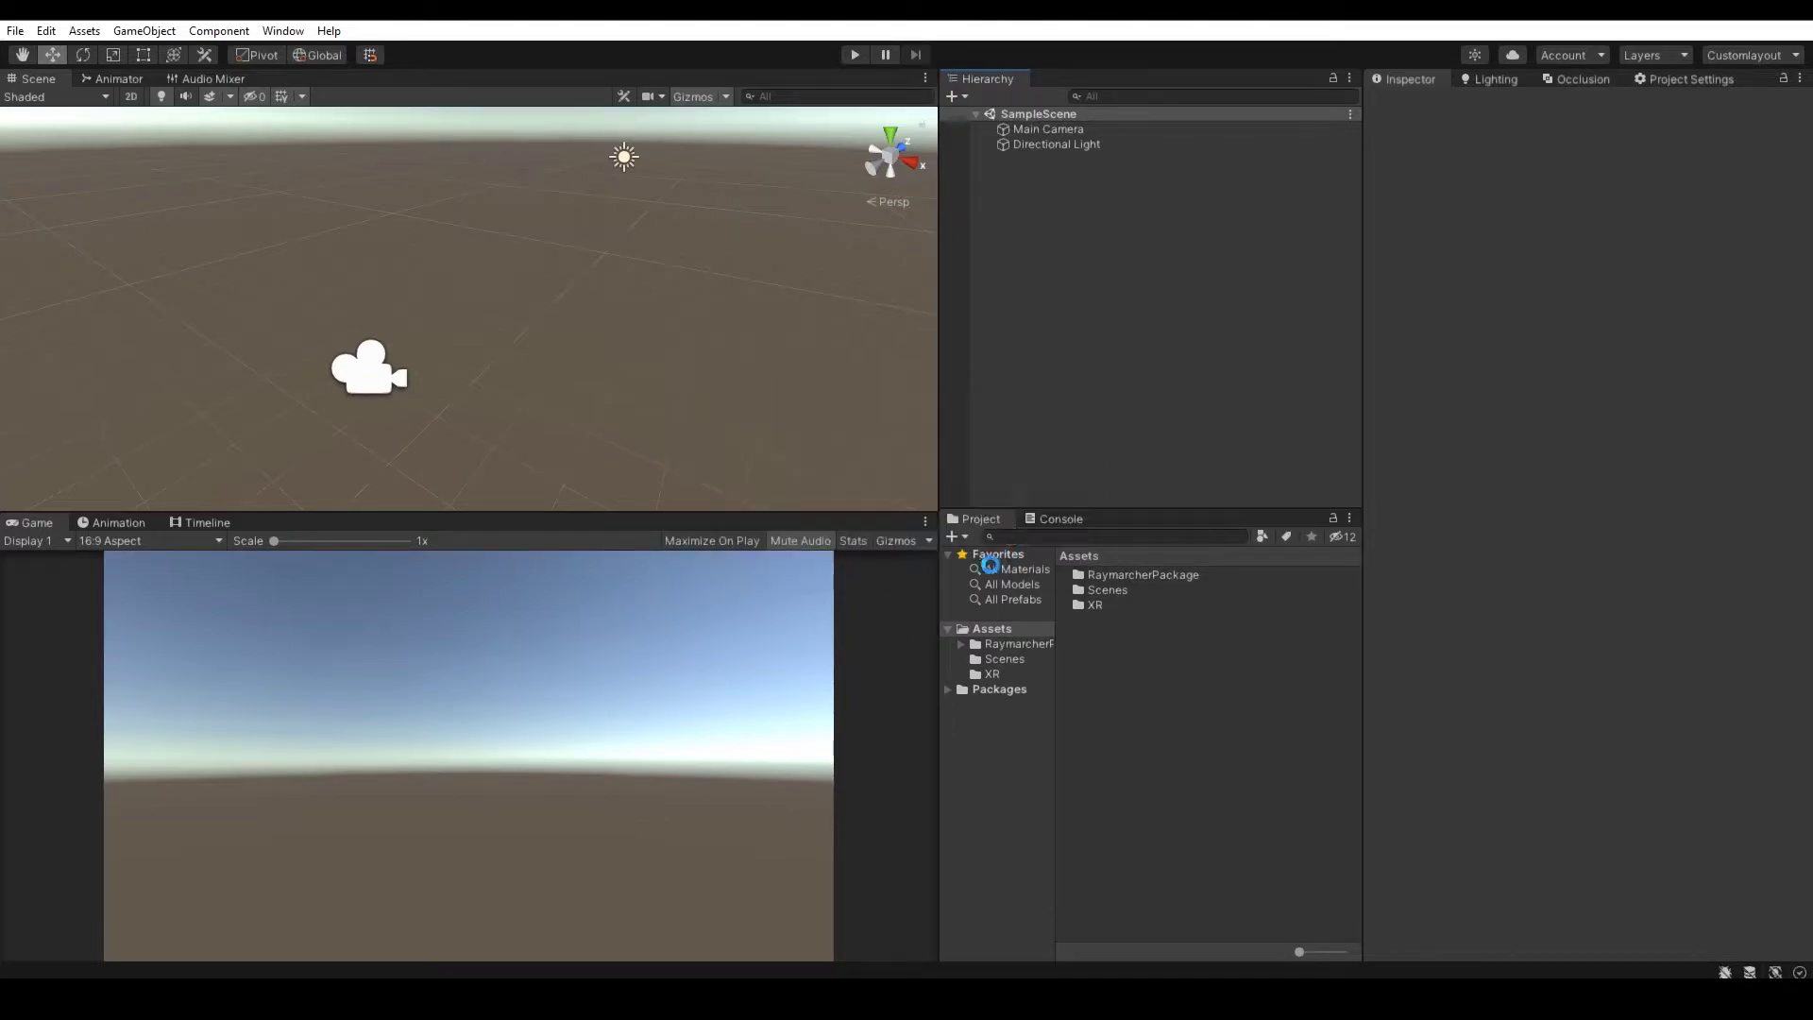
- Check that Main Camera's RM_Master reports Mobile VR Mode Enabled
left_click(1071, 130)
scroll(1567, 508, "down", 4)
scroll(1567, 508, "down", 3)
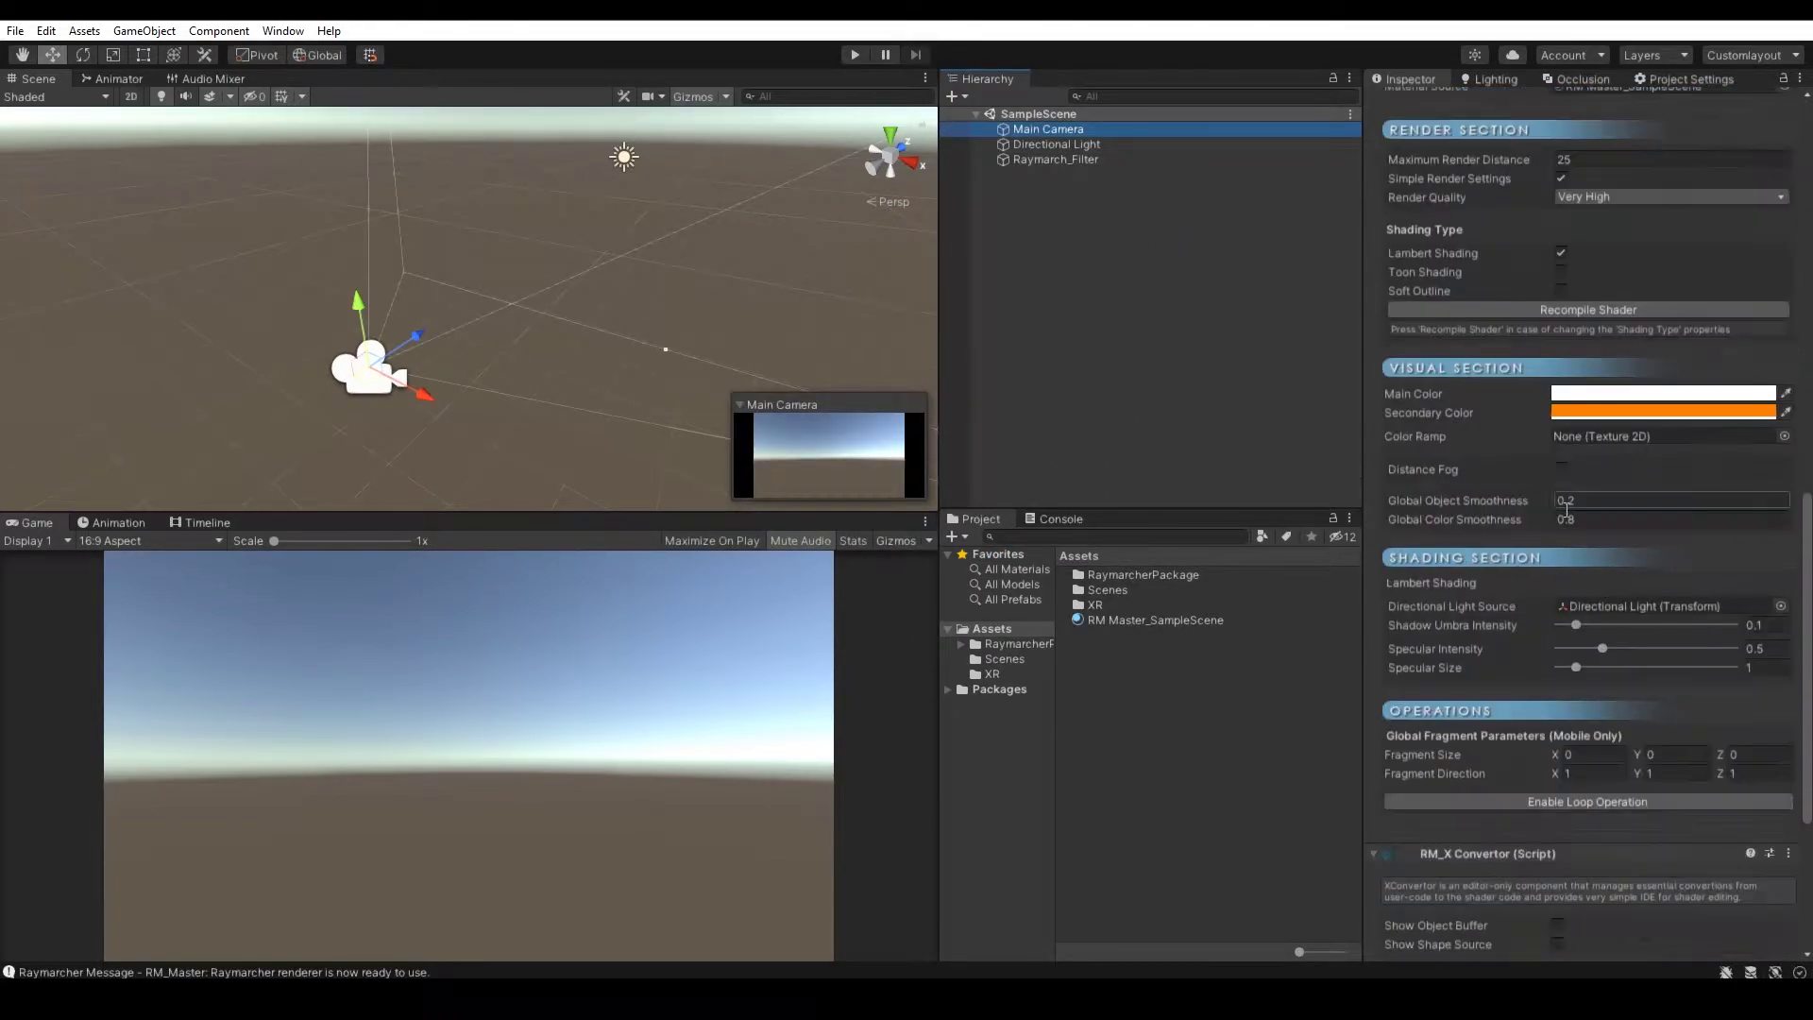
scroll(1554, 586, "up", 6)
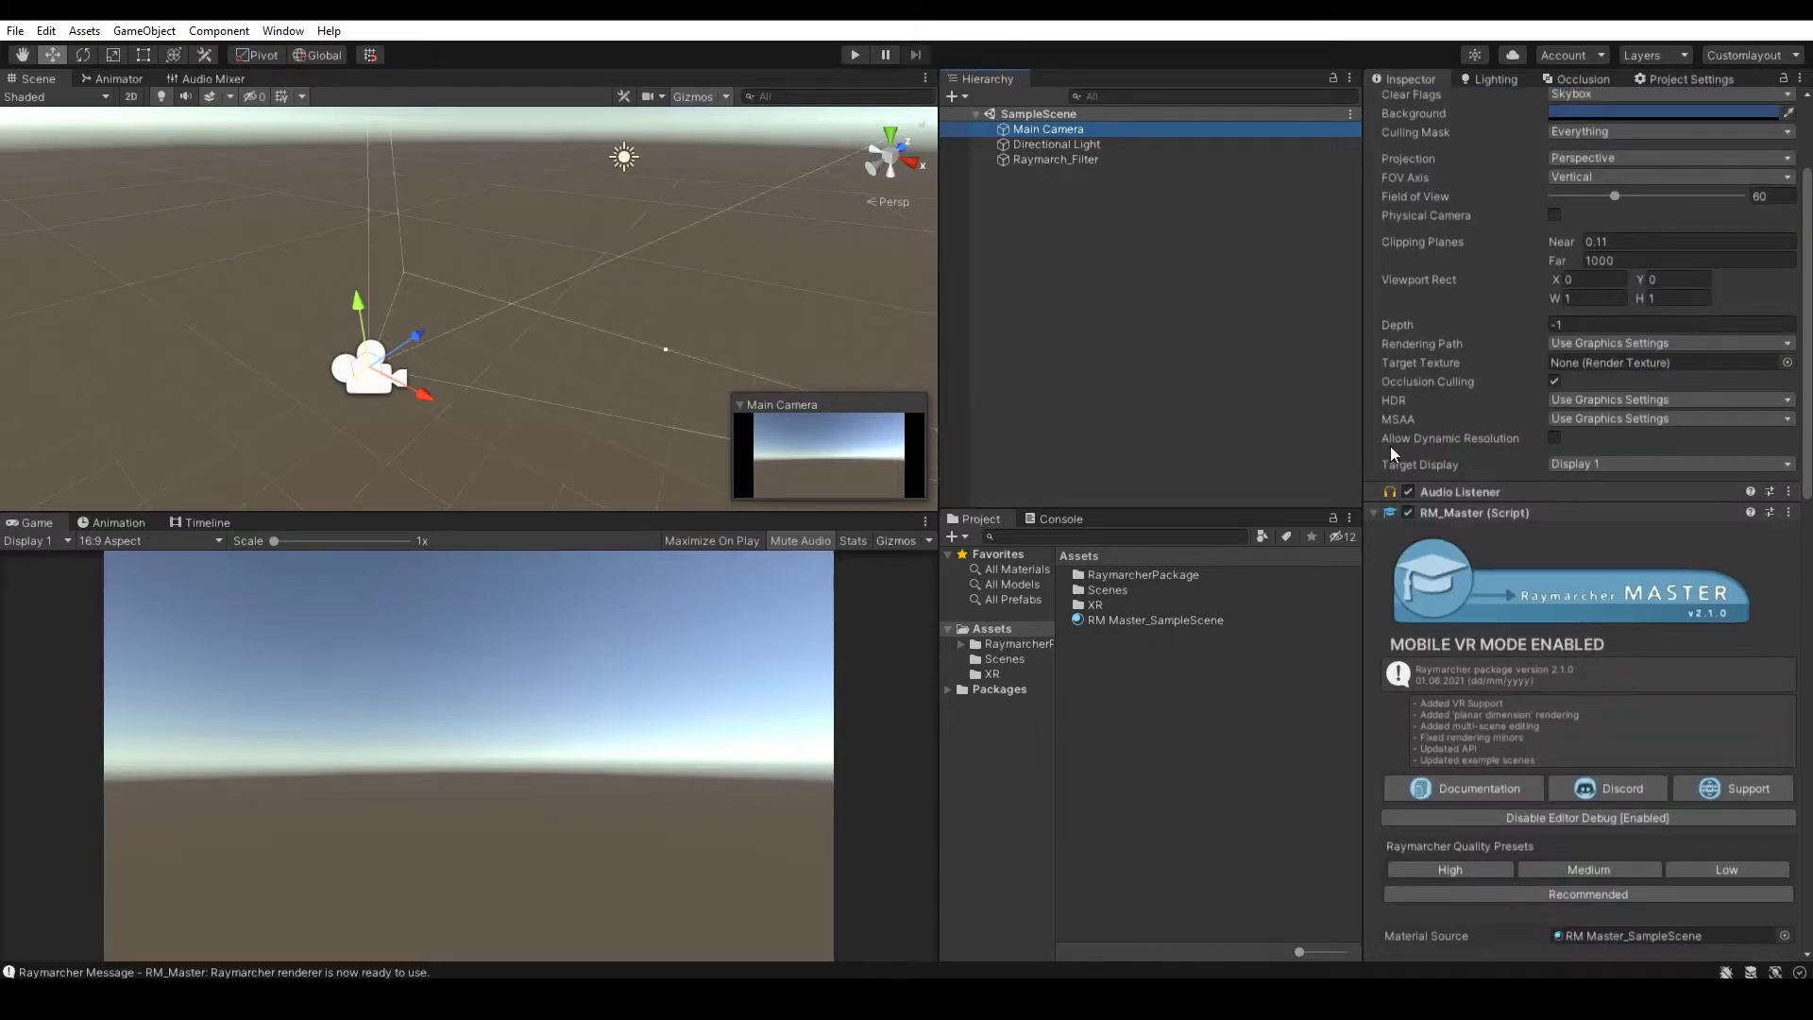
- Parent Raymarch_Filter to Main Camera, reset it, and place it at Z 0.431 scaled to 3.9072 tall
left_click(1111, 161)
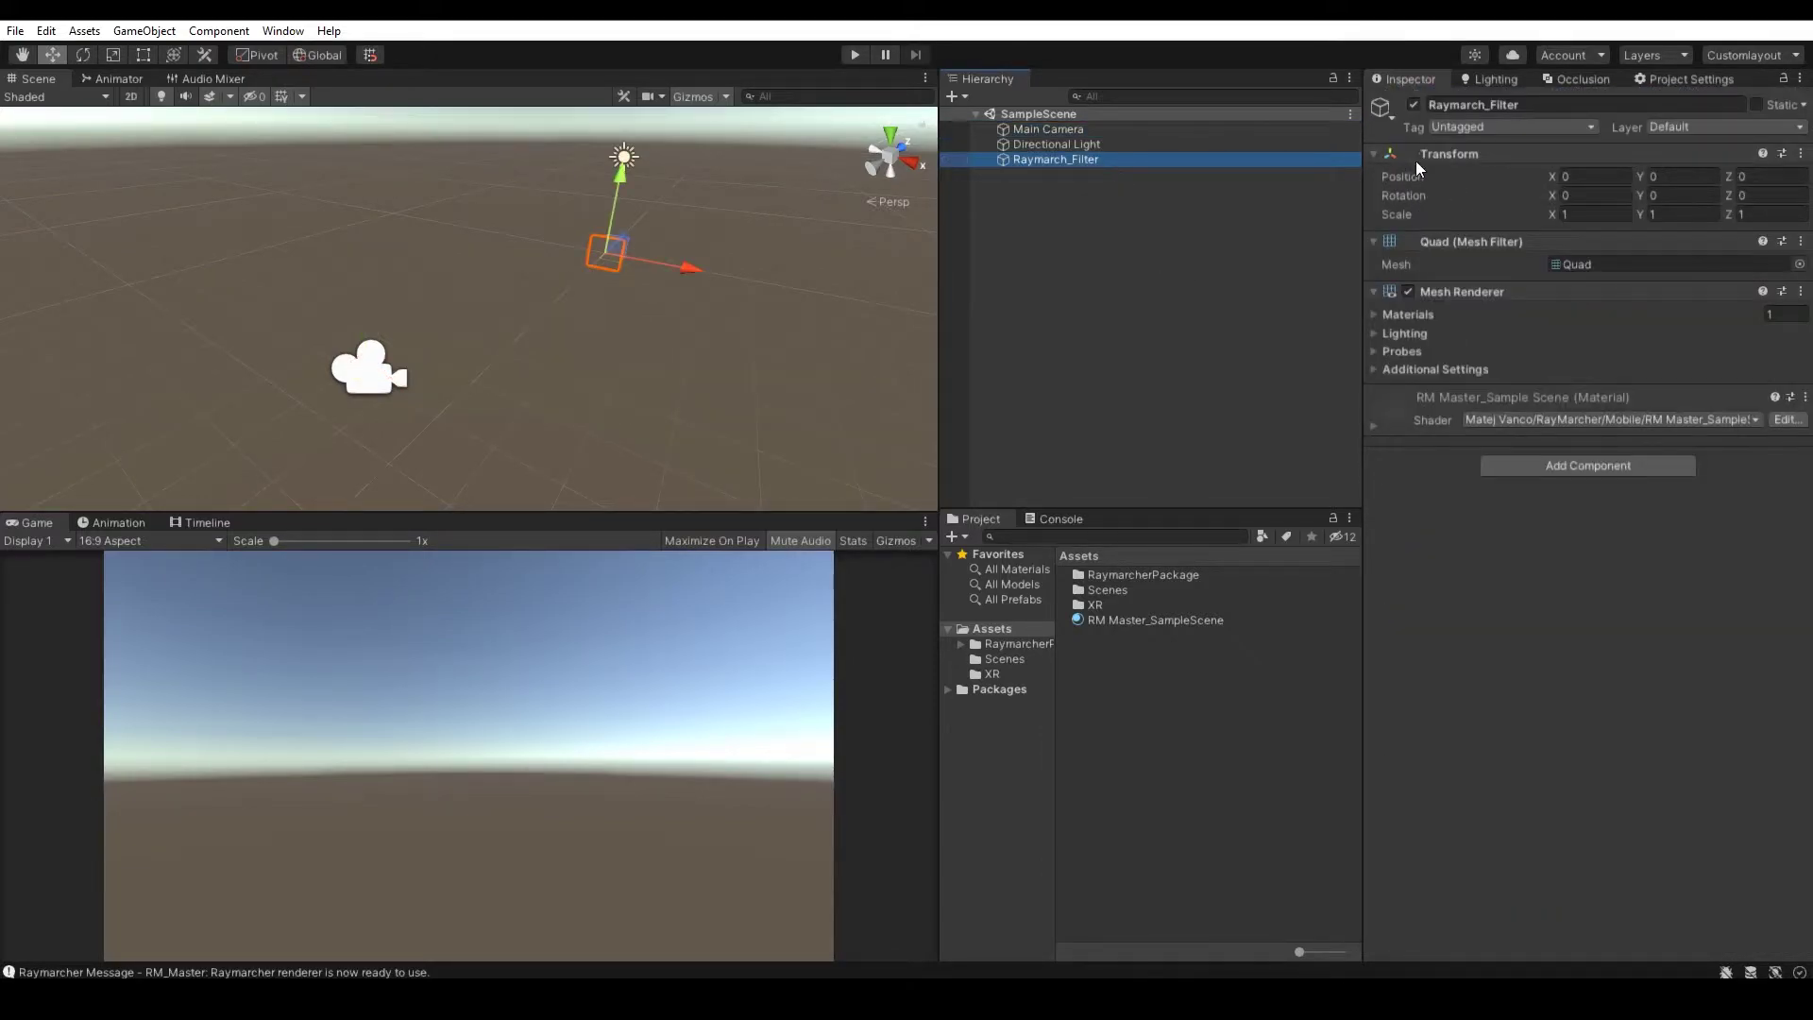
left_click_drag(1156, 158, 1084, 131)
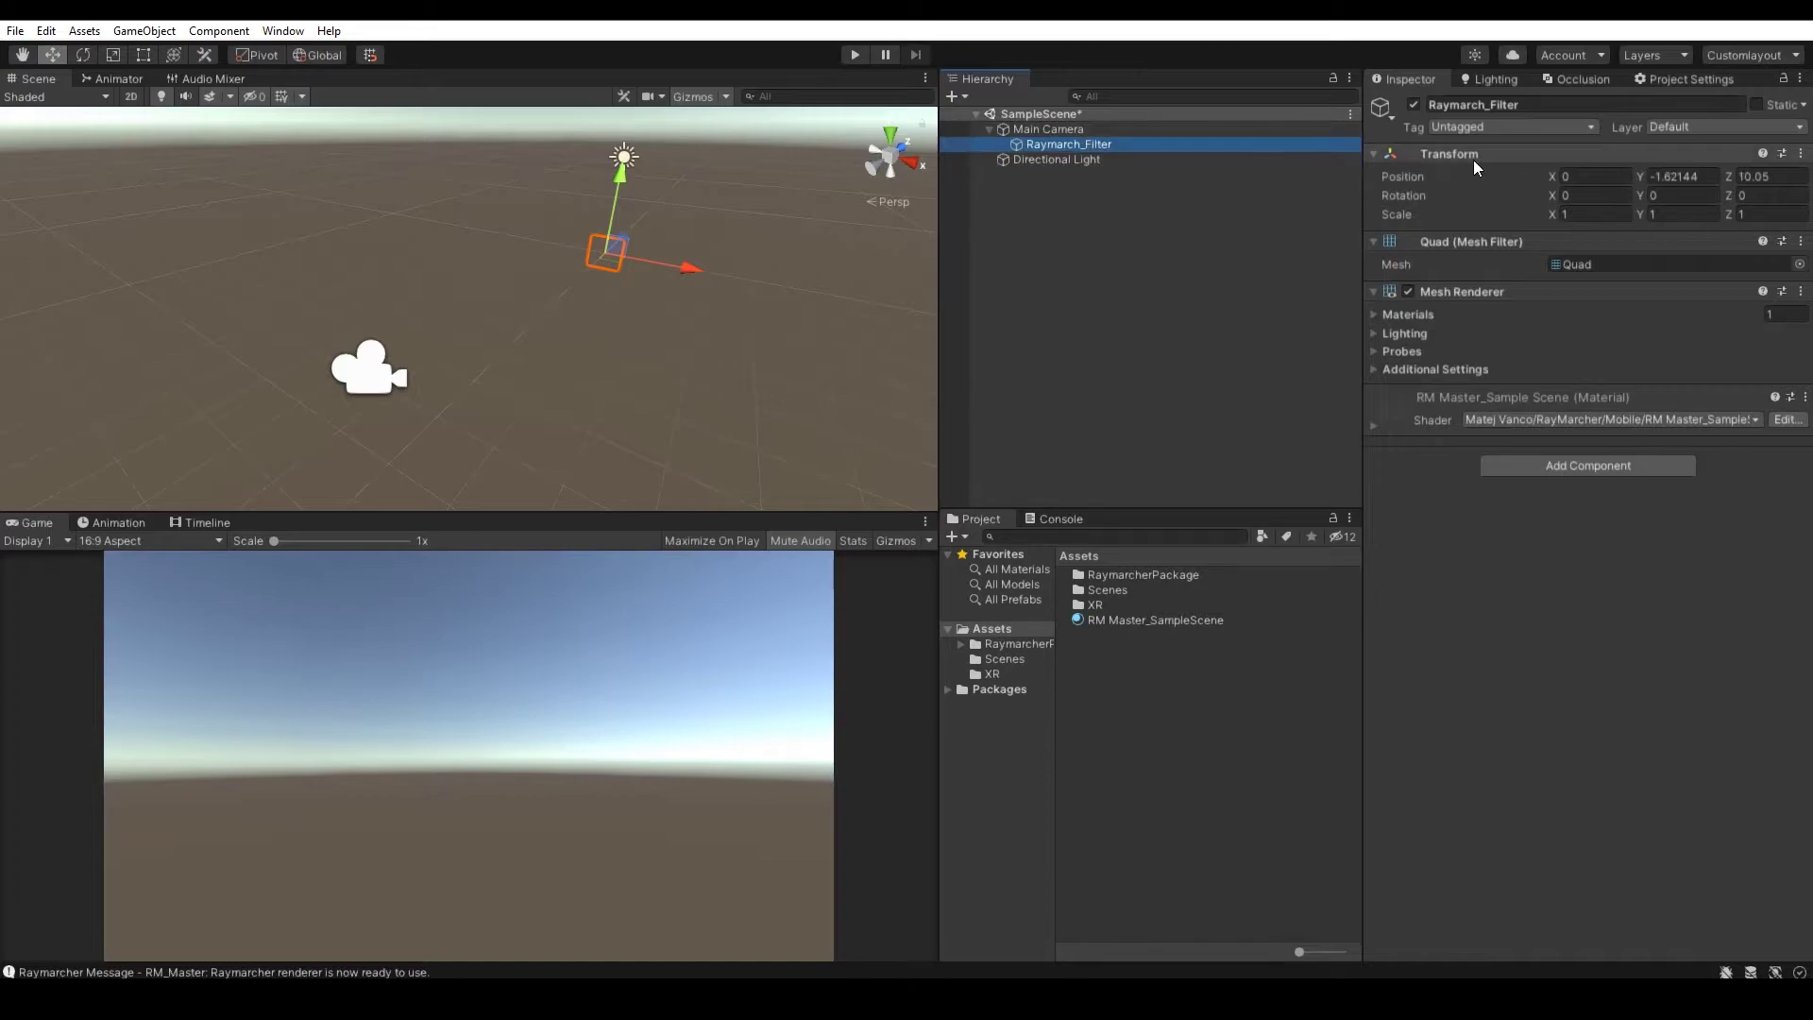
right_click(1476, 155)
left_click(1514, 170)
key("f")
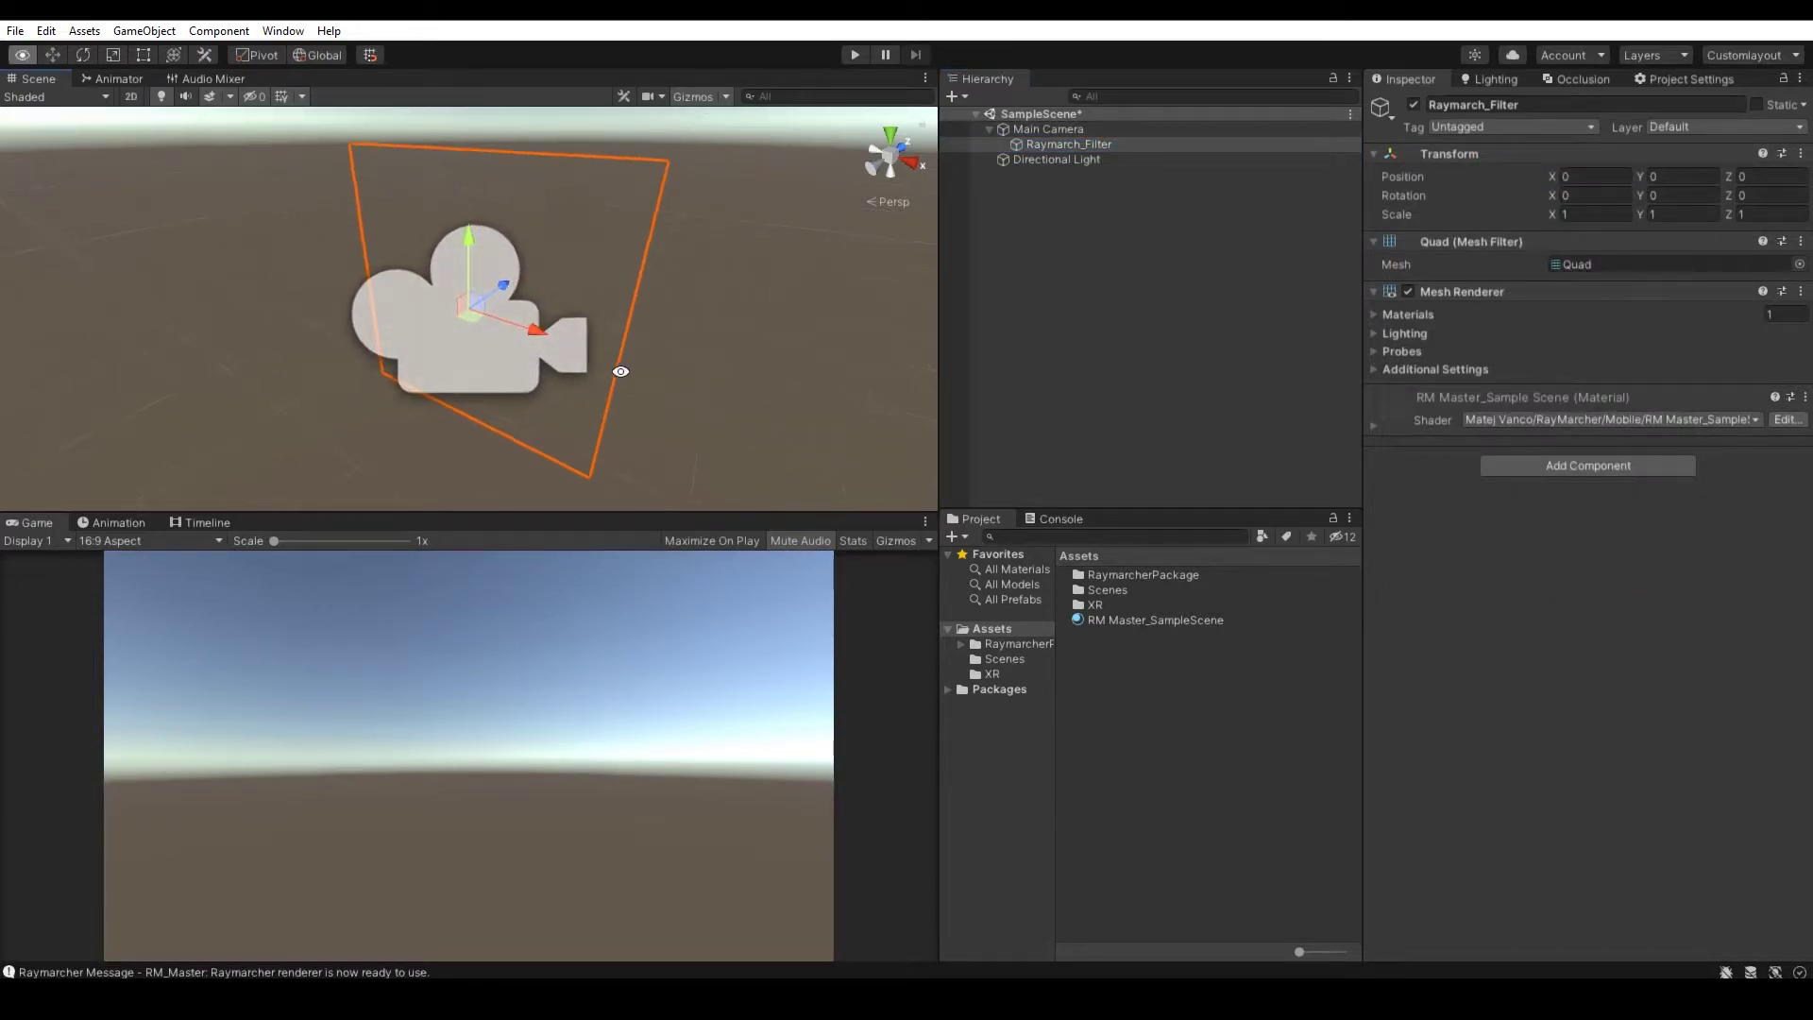
left_click_drag(519, 297, 644, 266)
key("r")
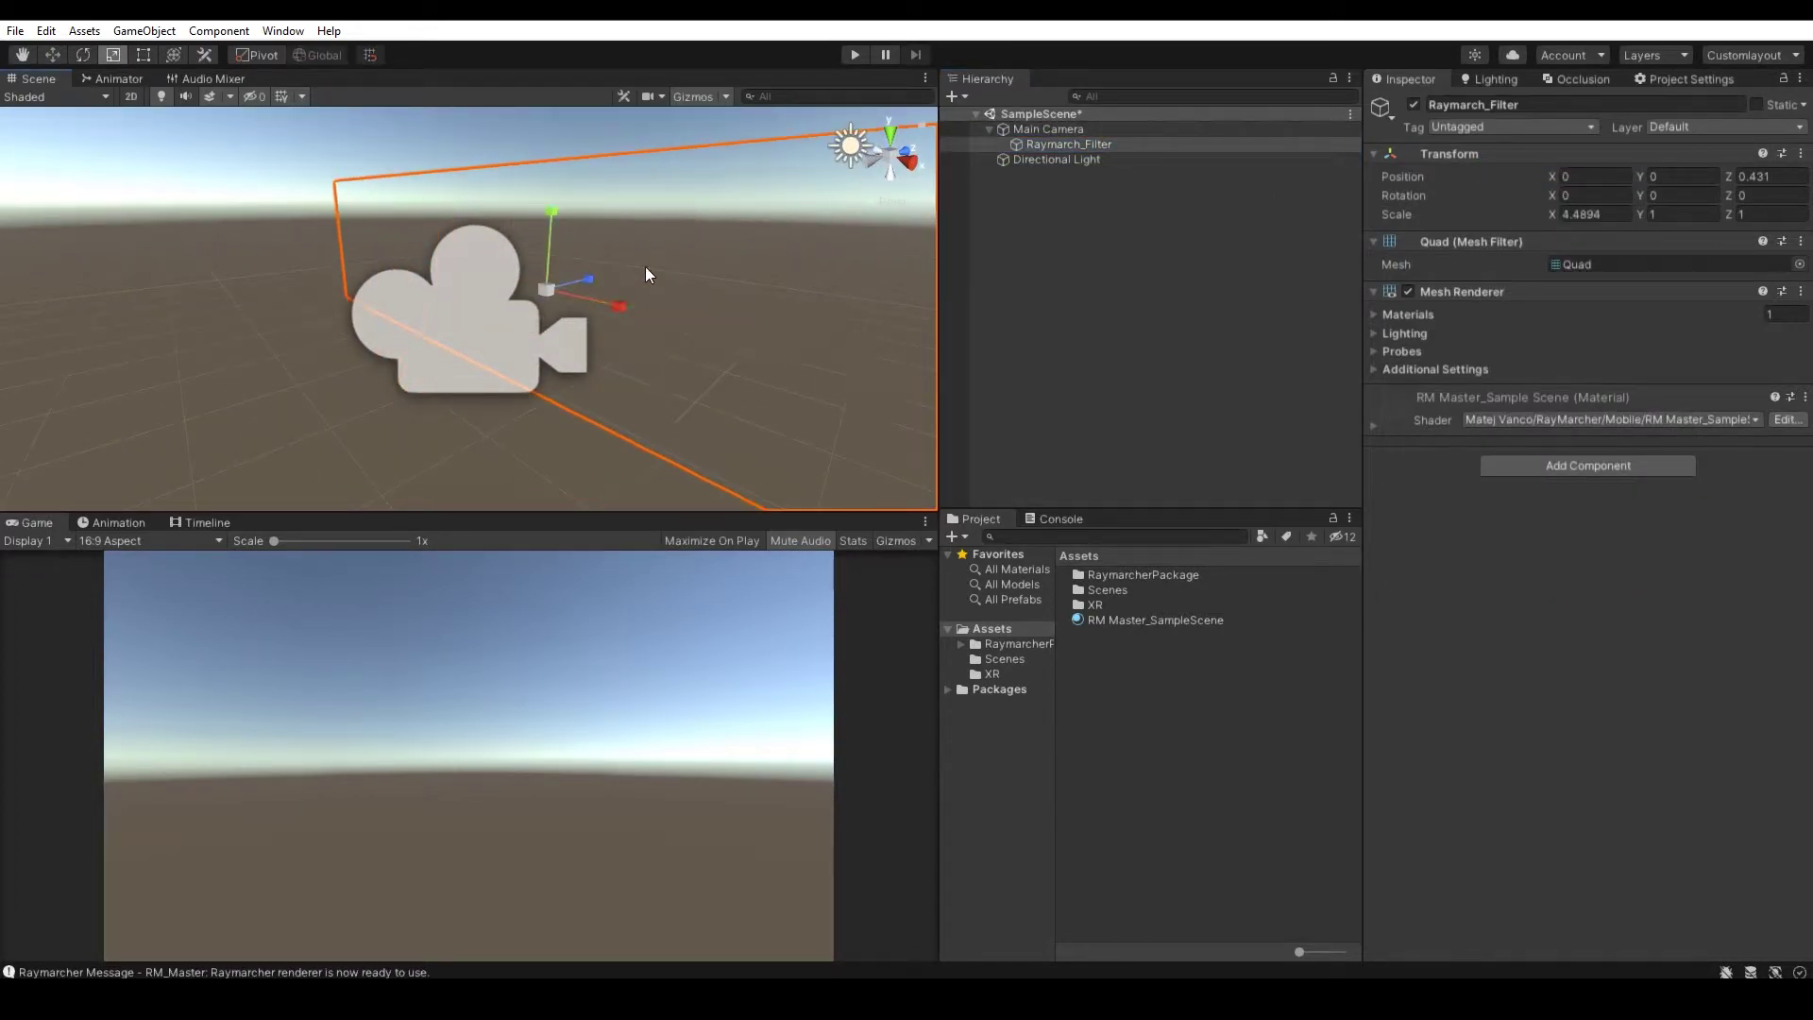
left_click_drag(553, 213, 555, 113)
key("f")
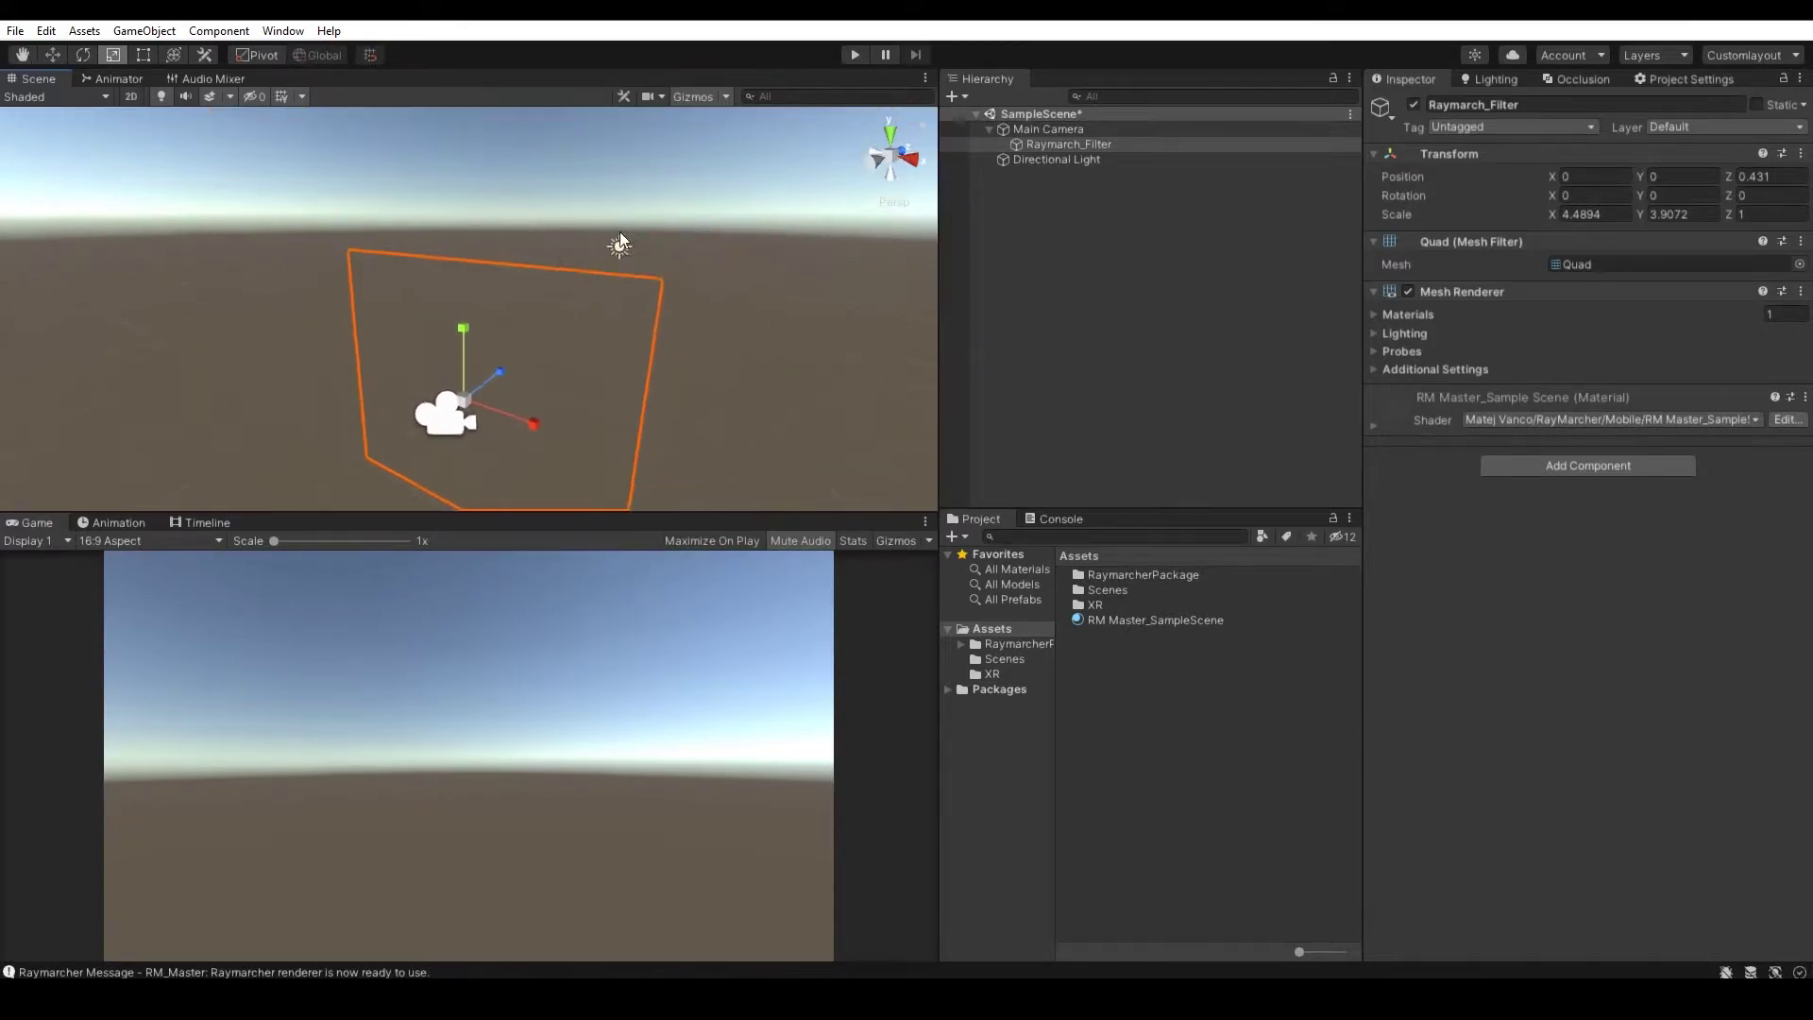
- Add a Raymarcher cube, move it down, then select Raymarch_Filter
left_click(956, 95)
mouse_move(1061, 182)
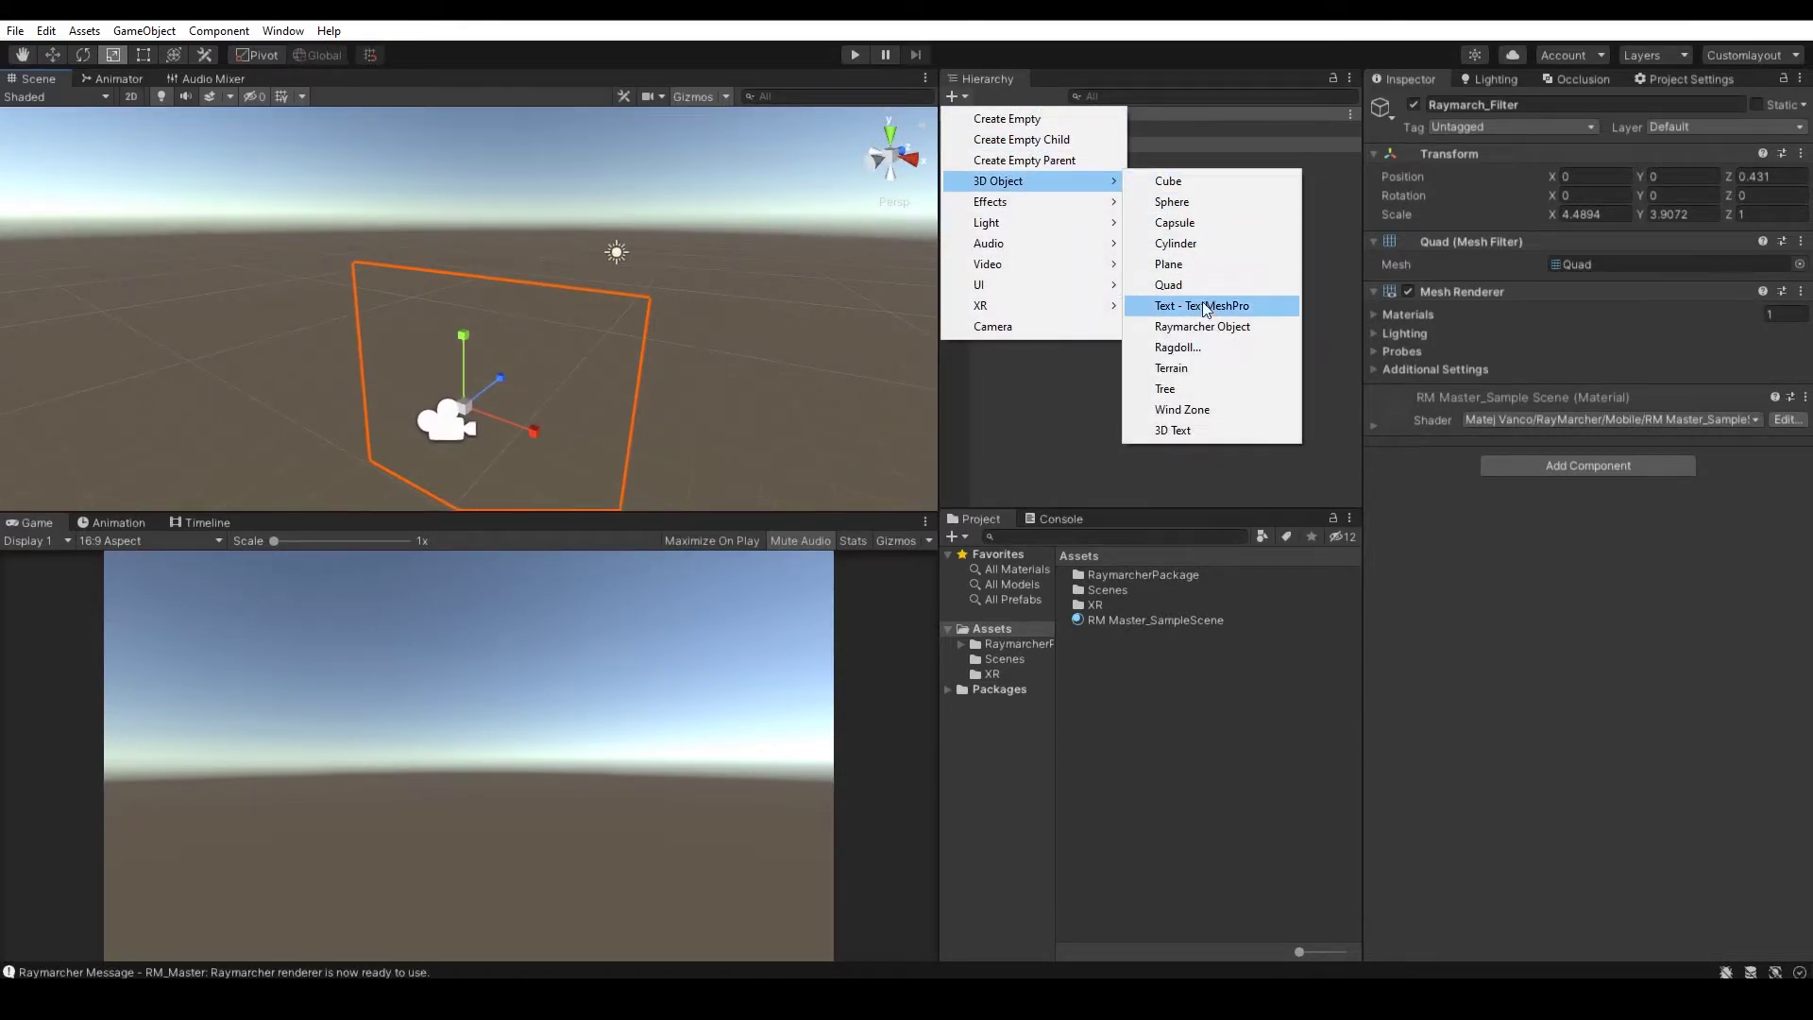
left_click(1188, 329)
left_click_drag(529, 359, 474, 355, "alt")
key("w")
left_click_drag(462, 276, 636, 275)
left_click(1069, 143)
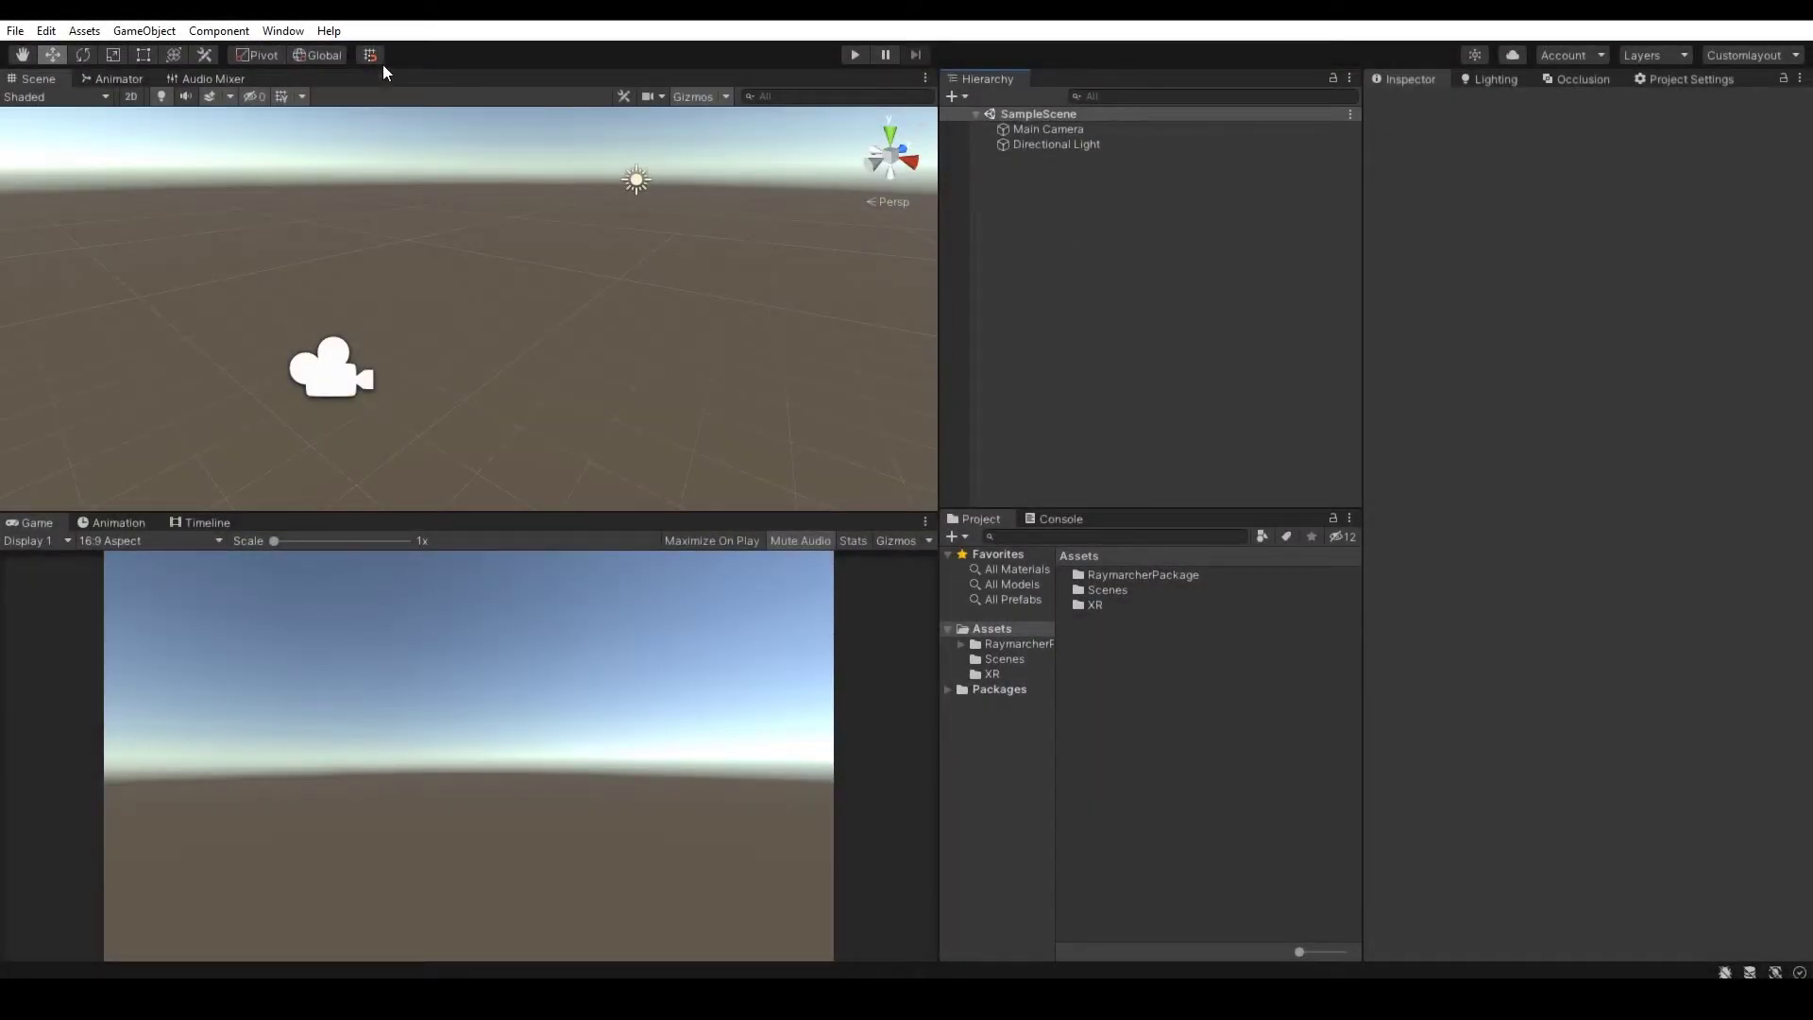
- Run the Raymarcher WebGL [High-End] setup on SampleScene and accept the warning
left_click(283, 30)
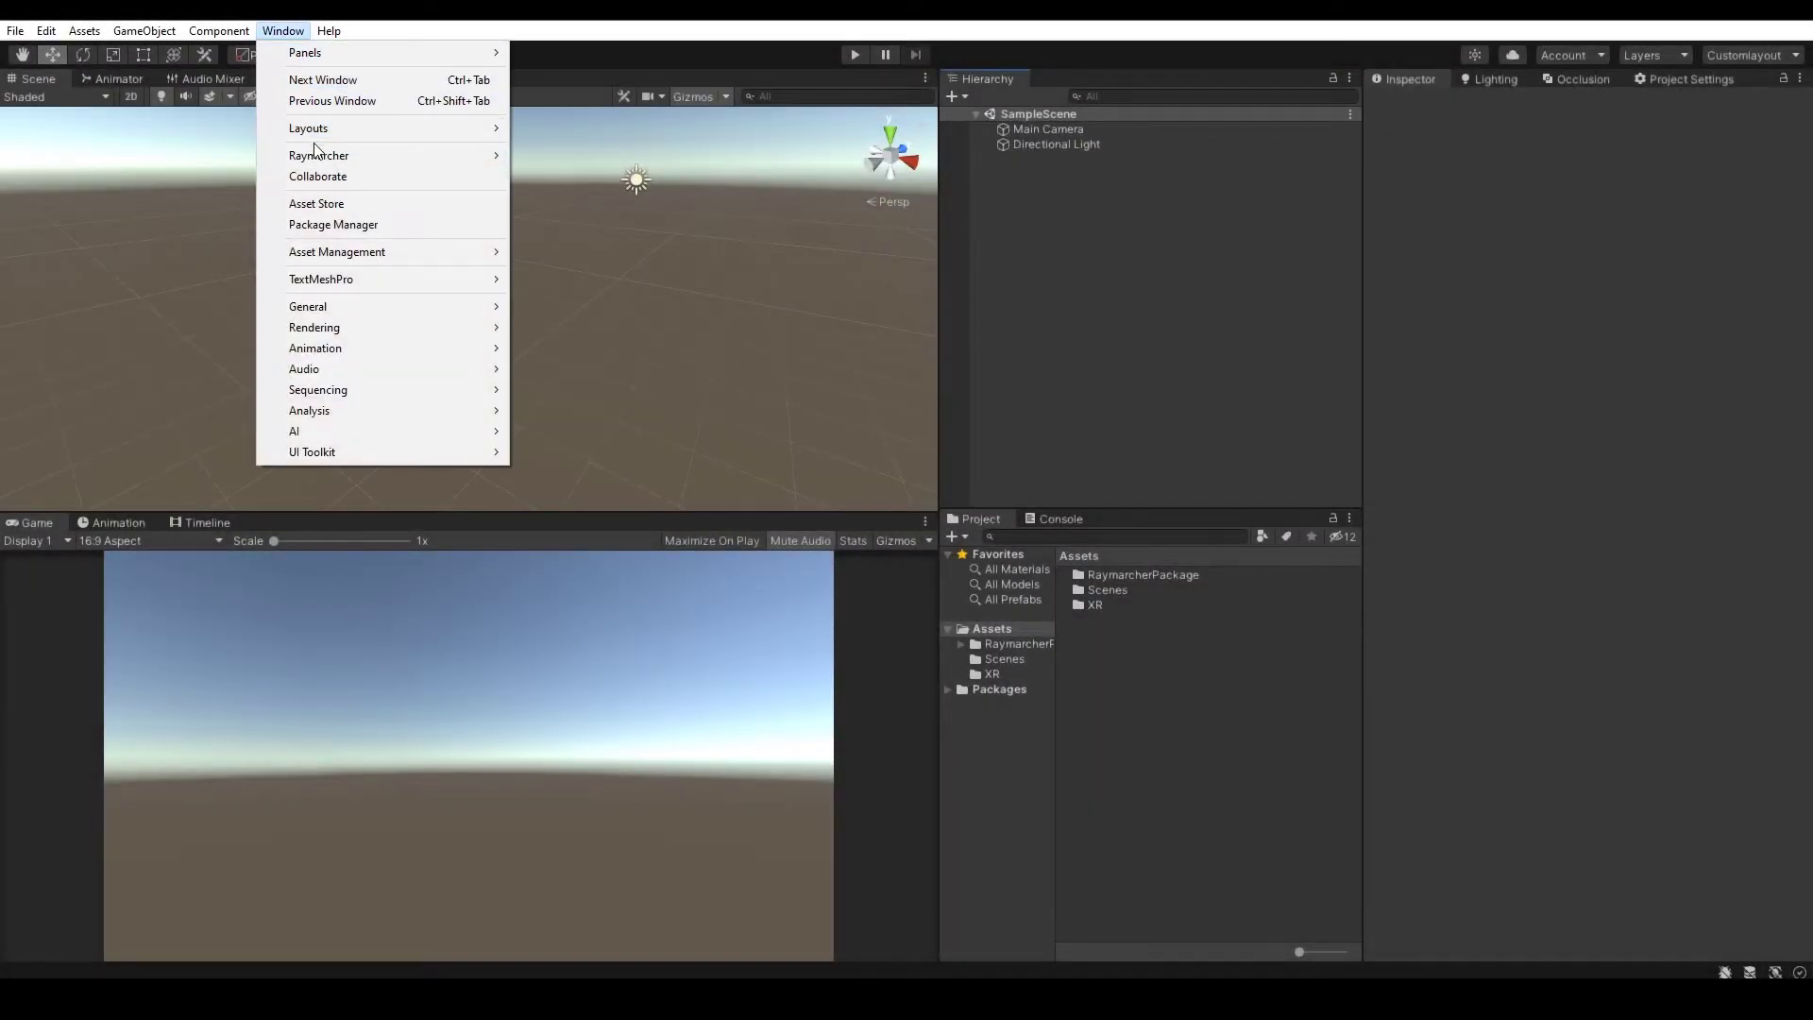
mouse_move(429, 153)
mouse_move(600, 200)
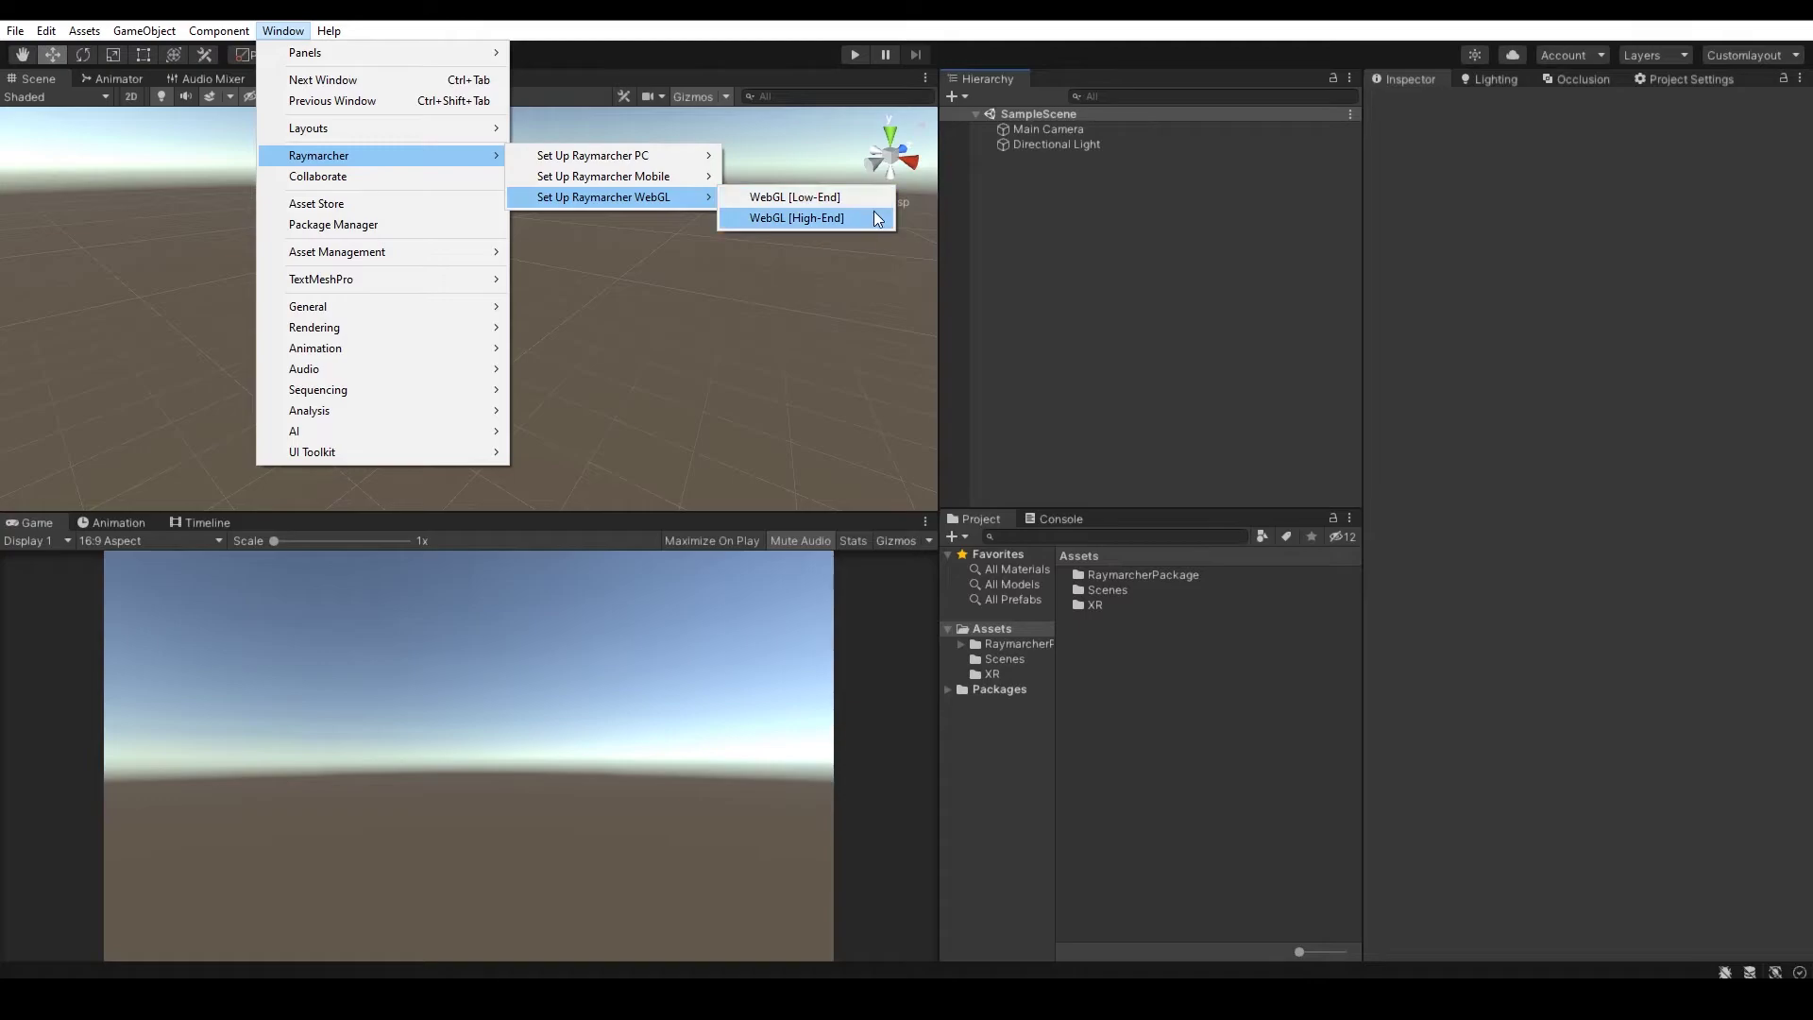
left_click(871, 217)
left_click(959, 551)
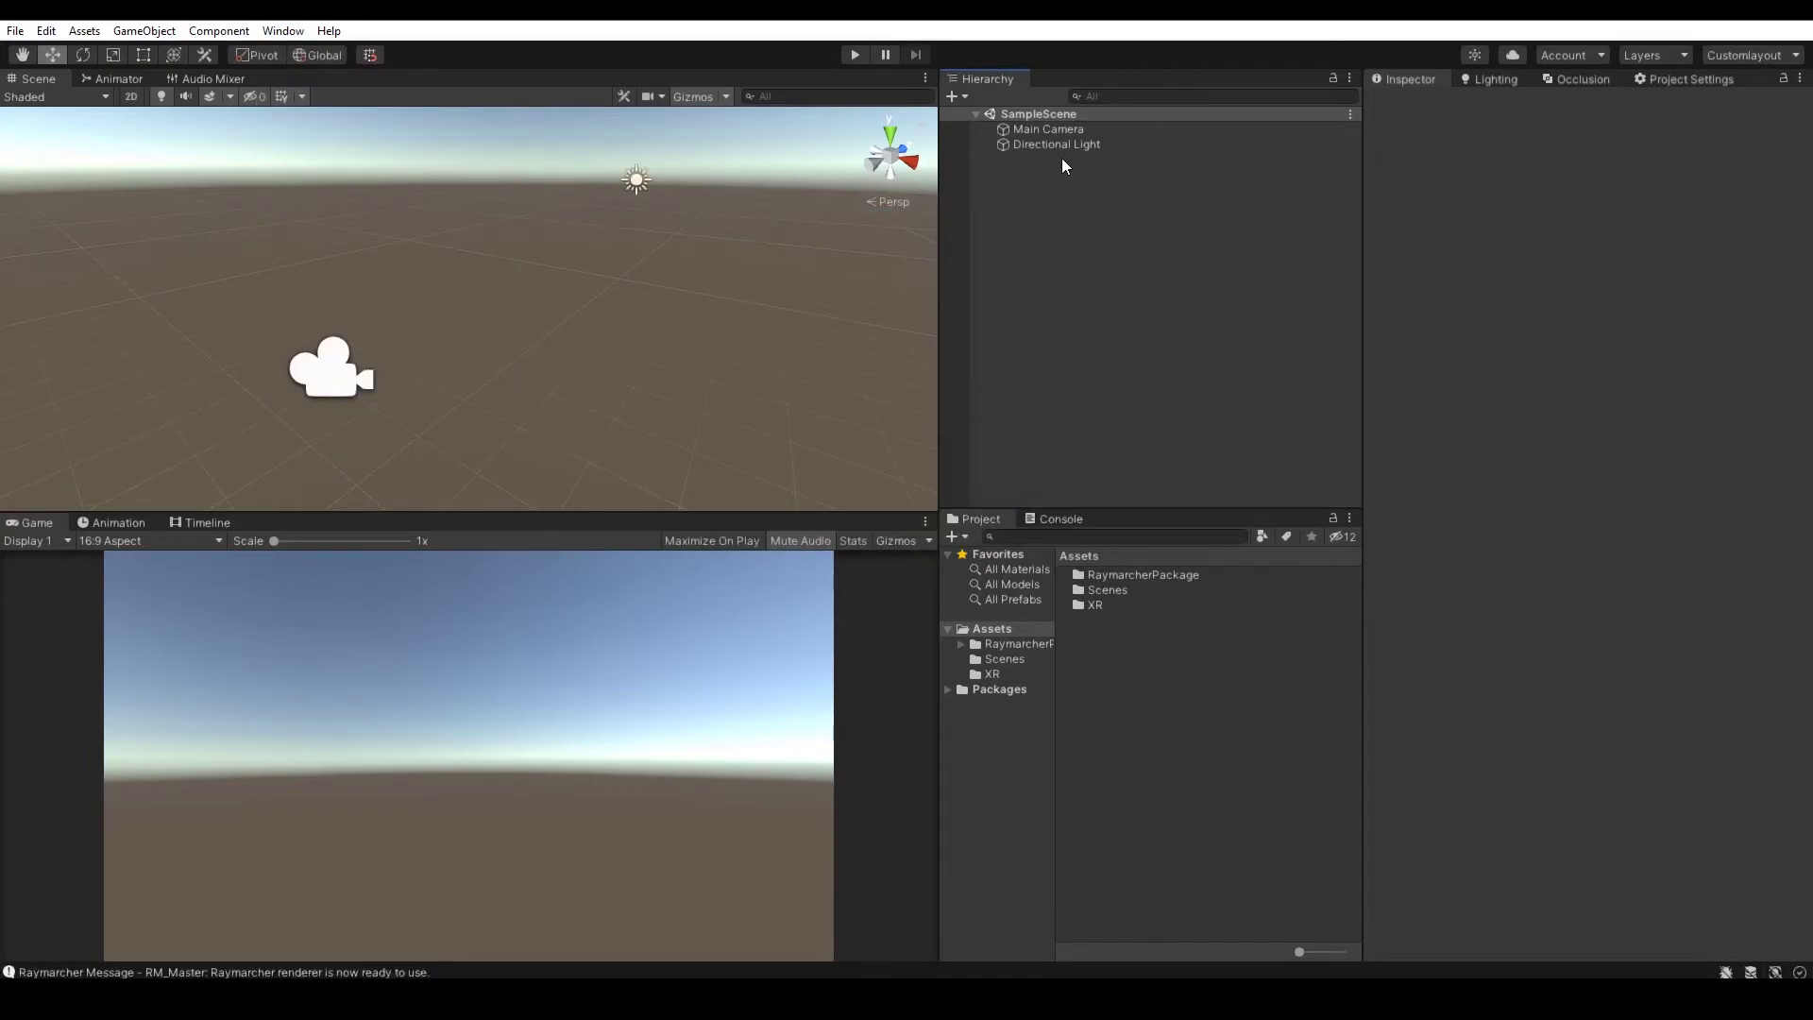
scroll(1613, 592, "down", 5)
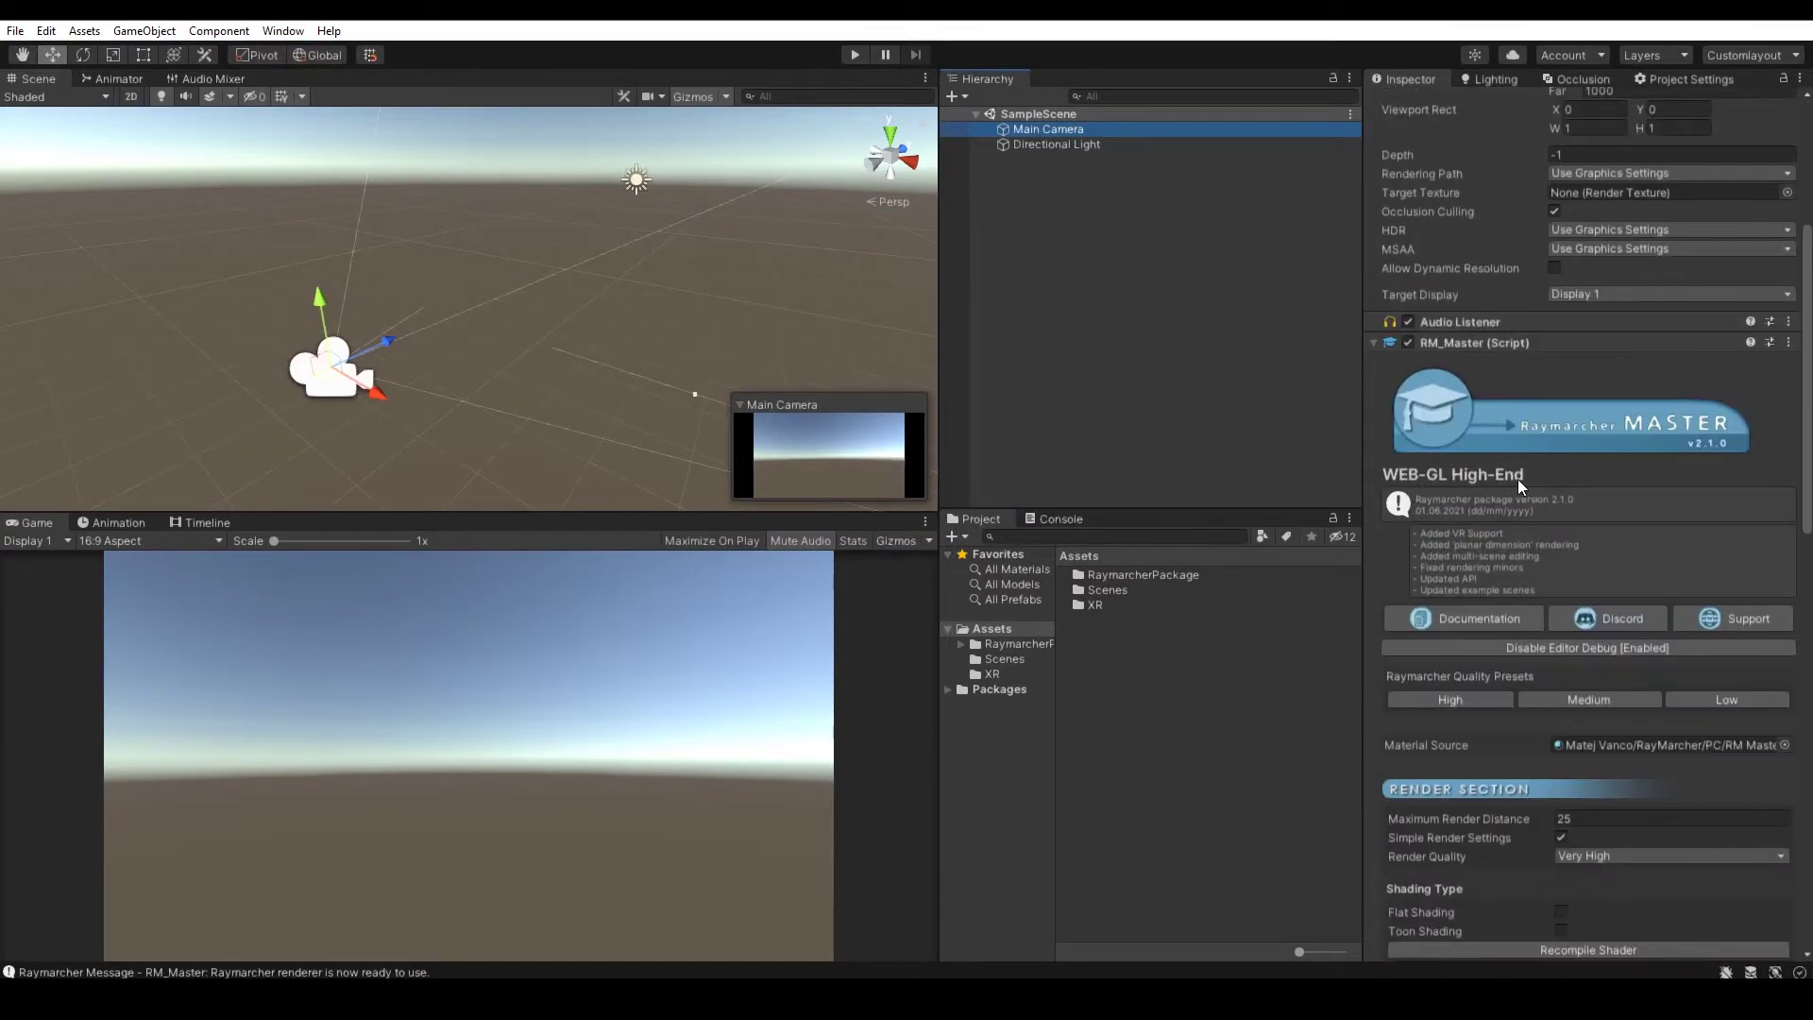
- Add a new Raymarcher Object and reset its transform to the origin
scroll(1517, 479, "down", 12)
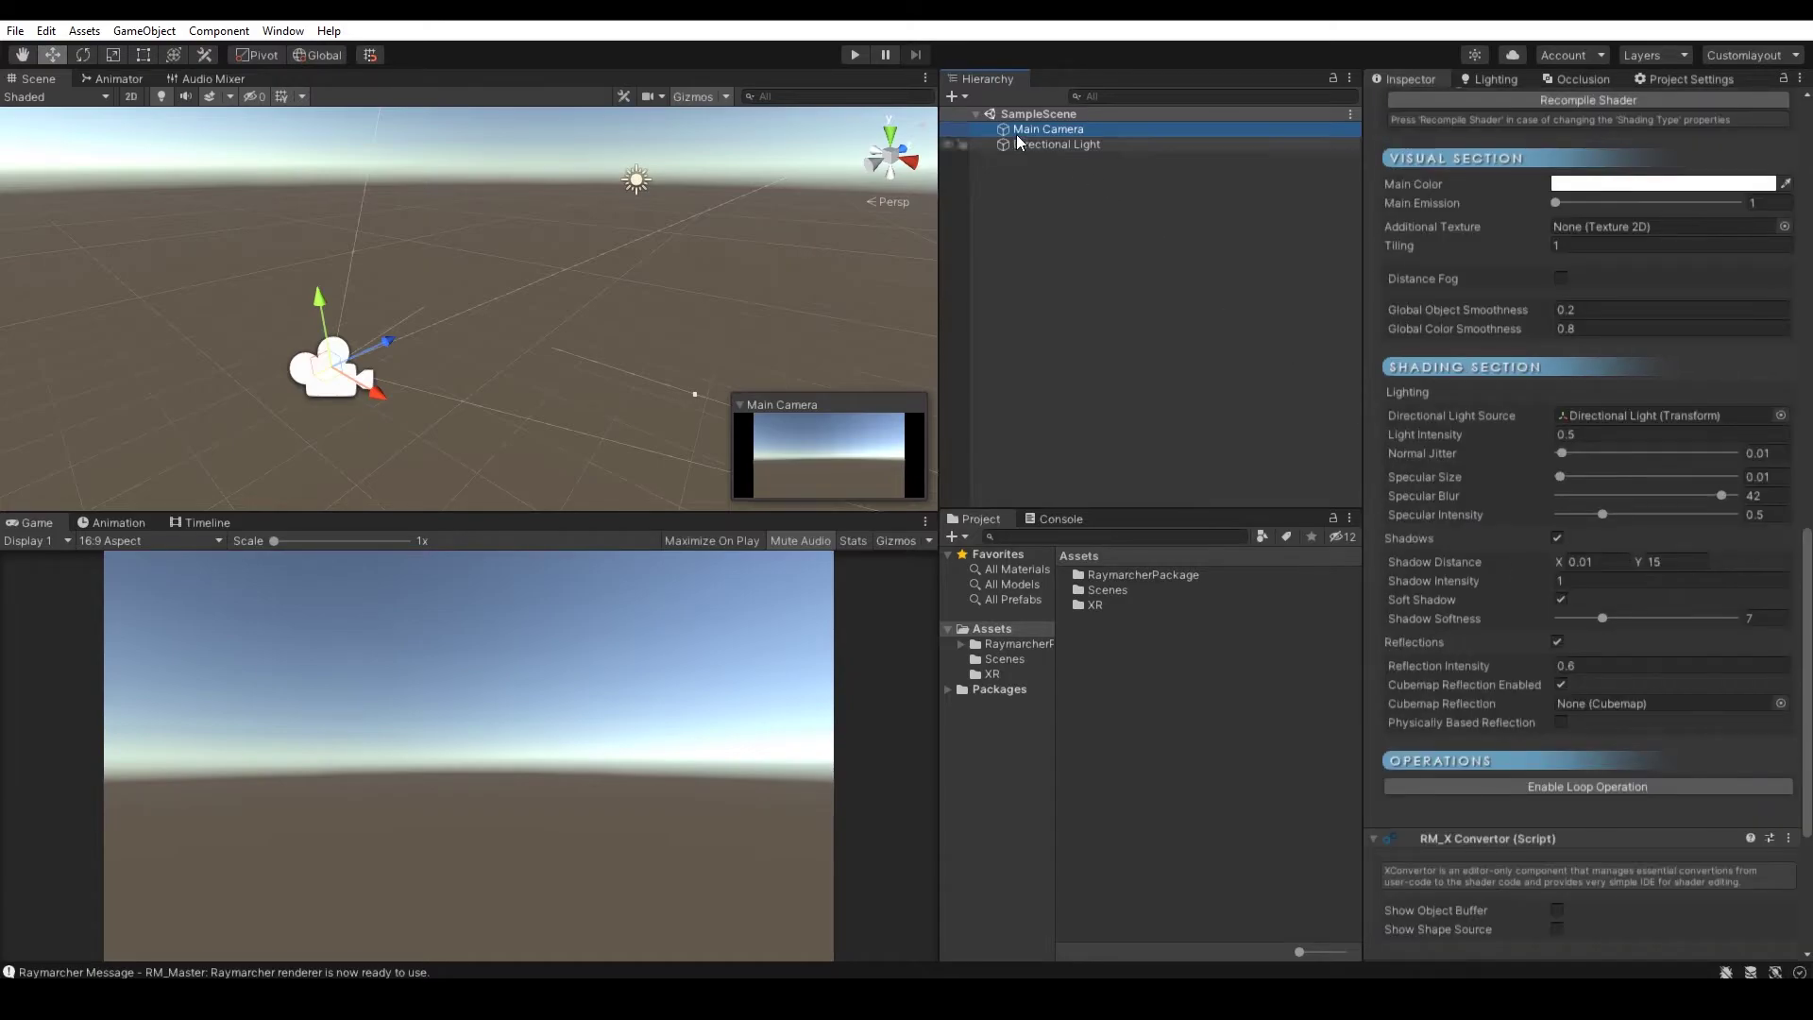
left_click(956, 95)
mouse_move(1001, 180)
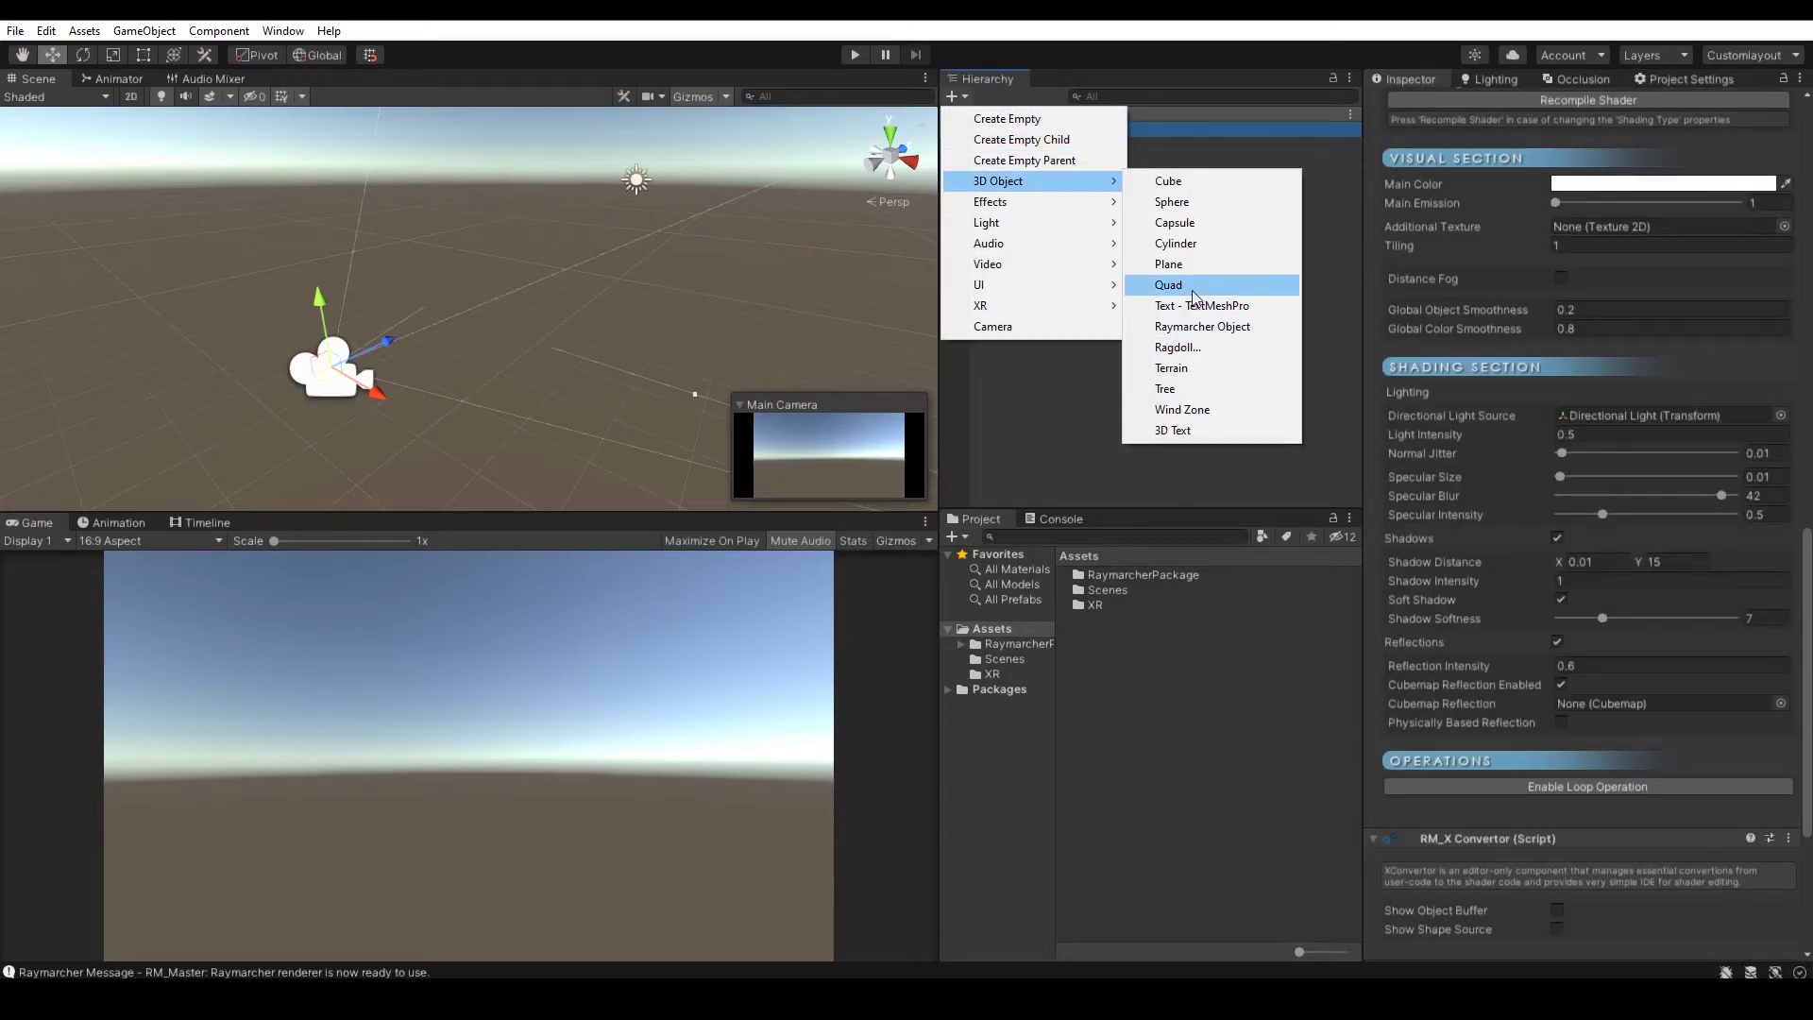
left_click(1203, 325)
right_click(1462, 154)
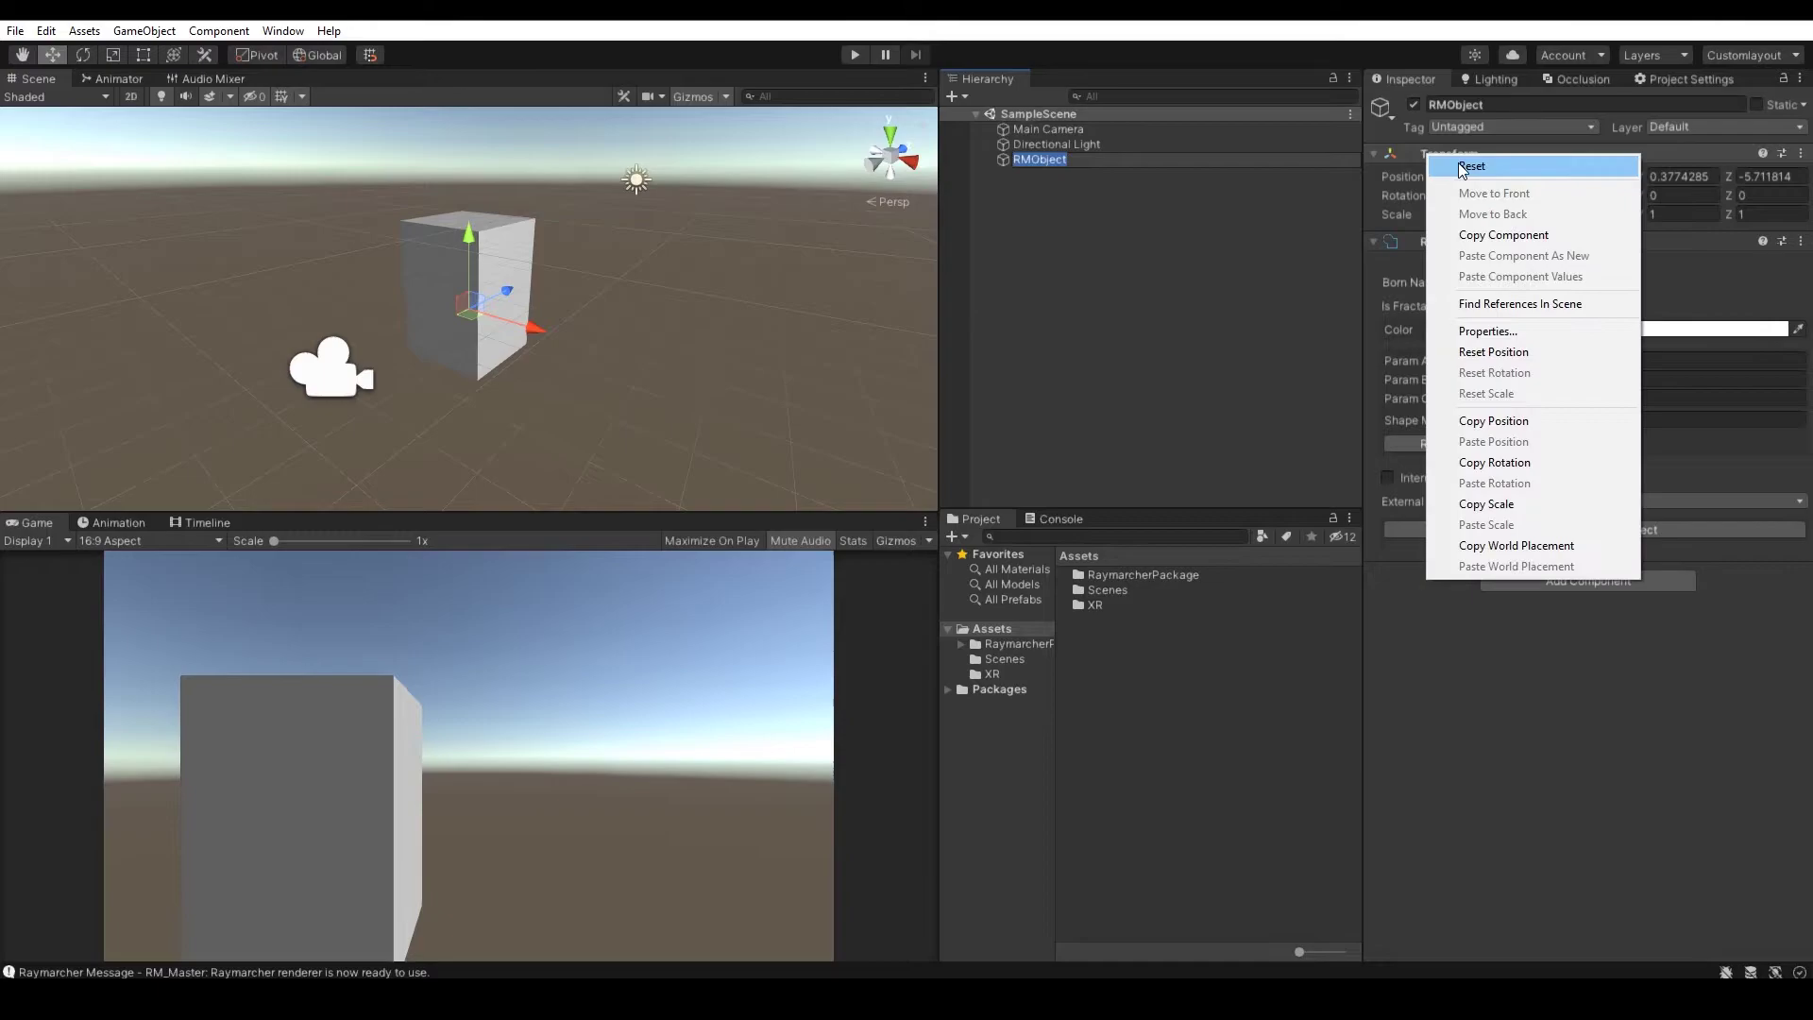
left_click(1472, 166)
- Flatten the new cube by lowering Param B to 0.11
key("f")
left_click_drag(530, 292, 529, 317, "alt")
left_click_drag(1516, 382, 1558, 370)
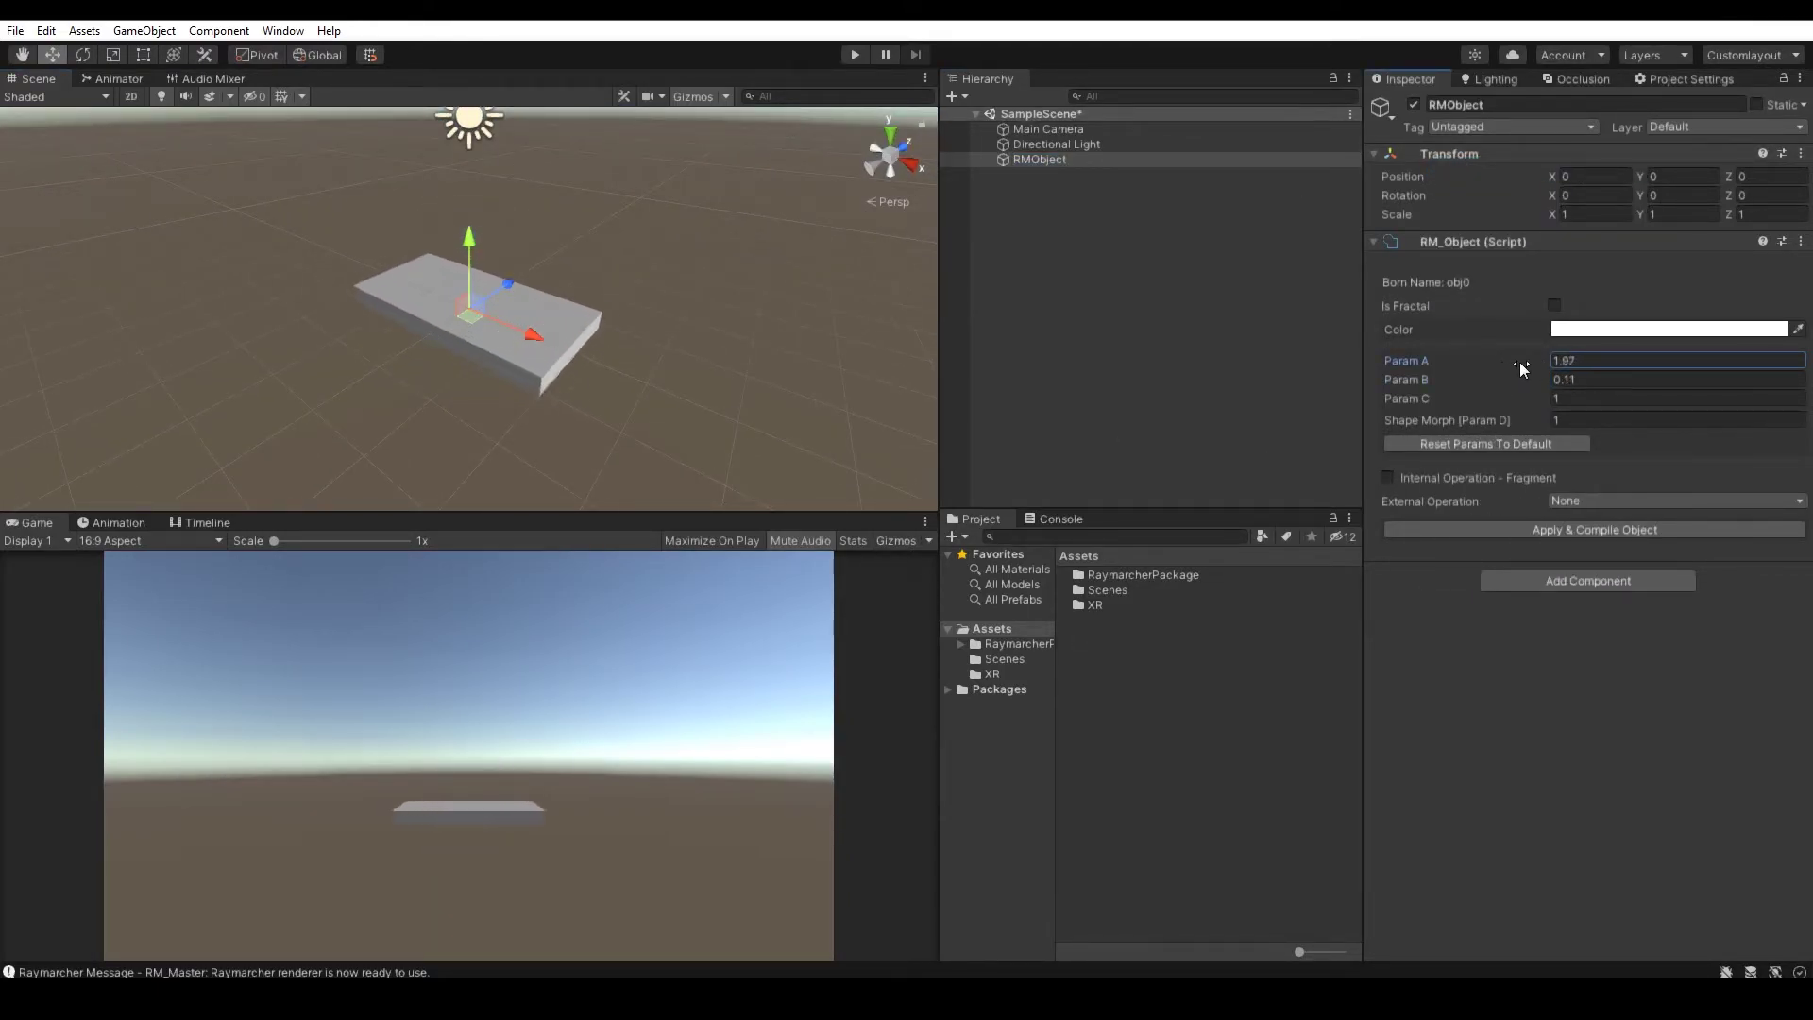
- Widen the plate to Param A 1.97, then move the sphere and stretch it into a capsule
left_click_drag(1558, 370, 1563, 392)
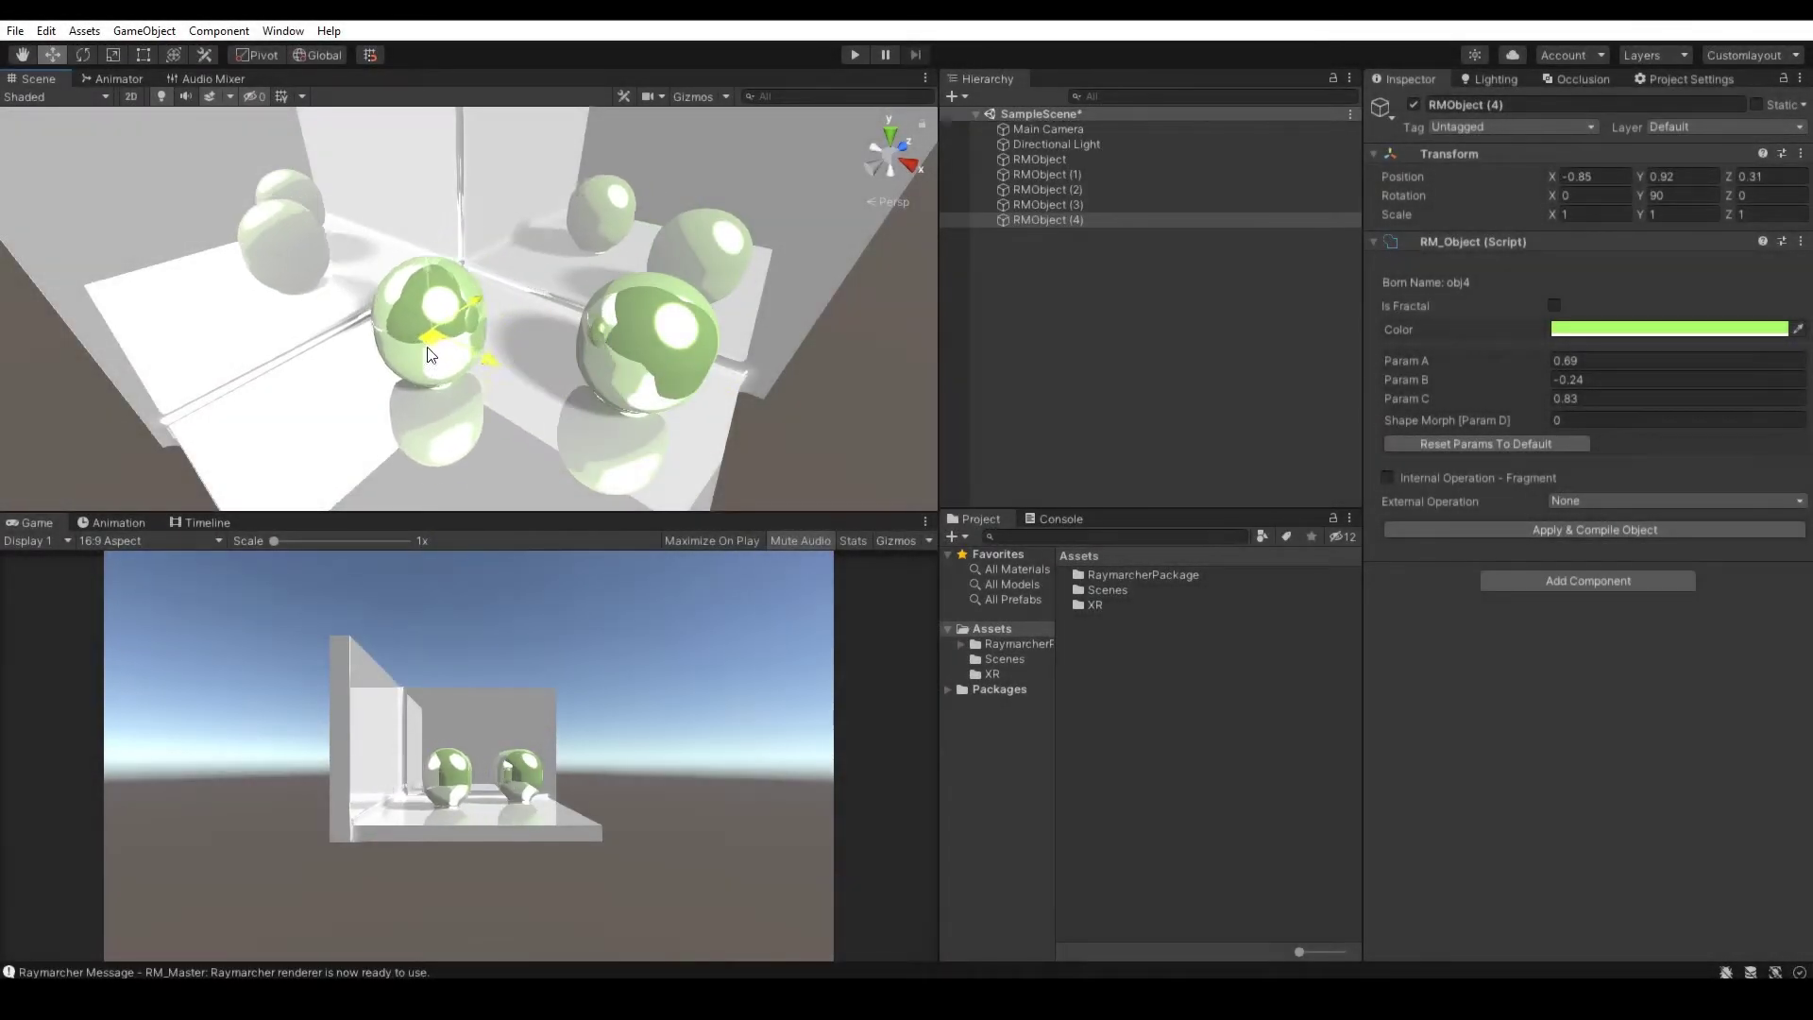
left_click_drag(430, 354, 416, 330)
left_click_drag(1443, 389, 1403, 387)
- Enable animated Fragment internal operation along Direction Y 1.27, and turn on Always Refresh
left_click(1436, 477)
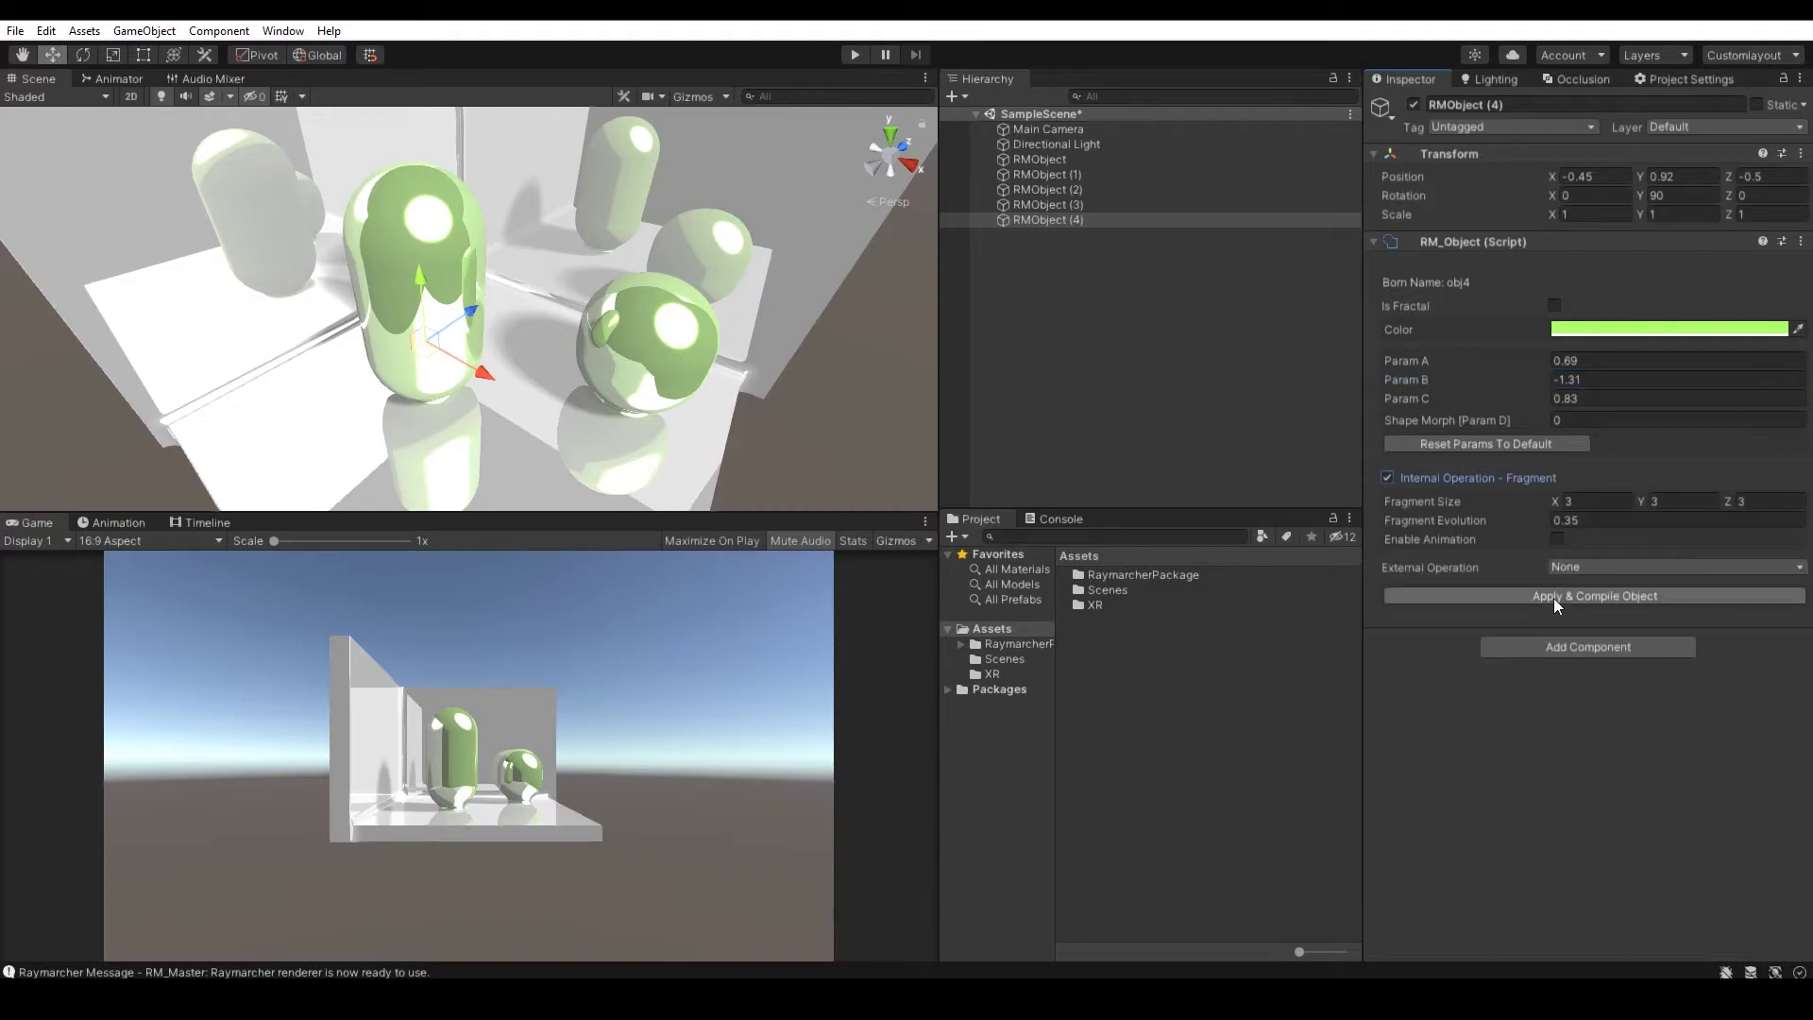
left_click(1558, 538)
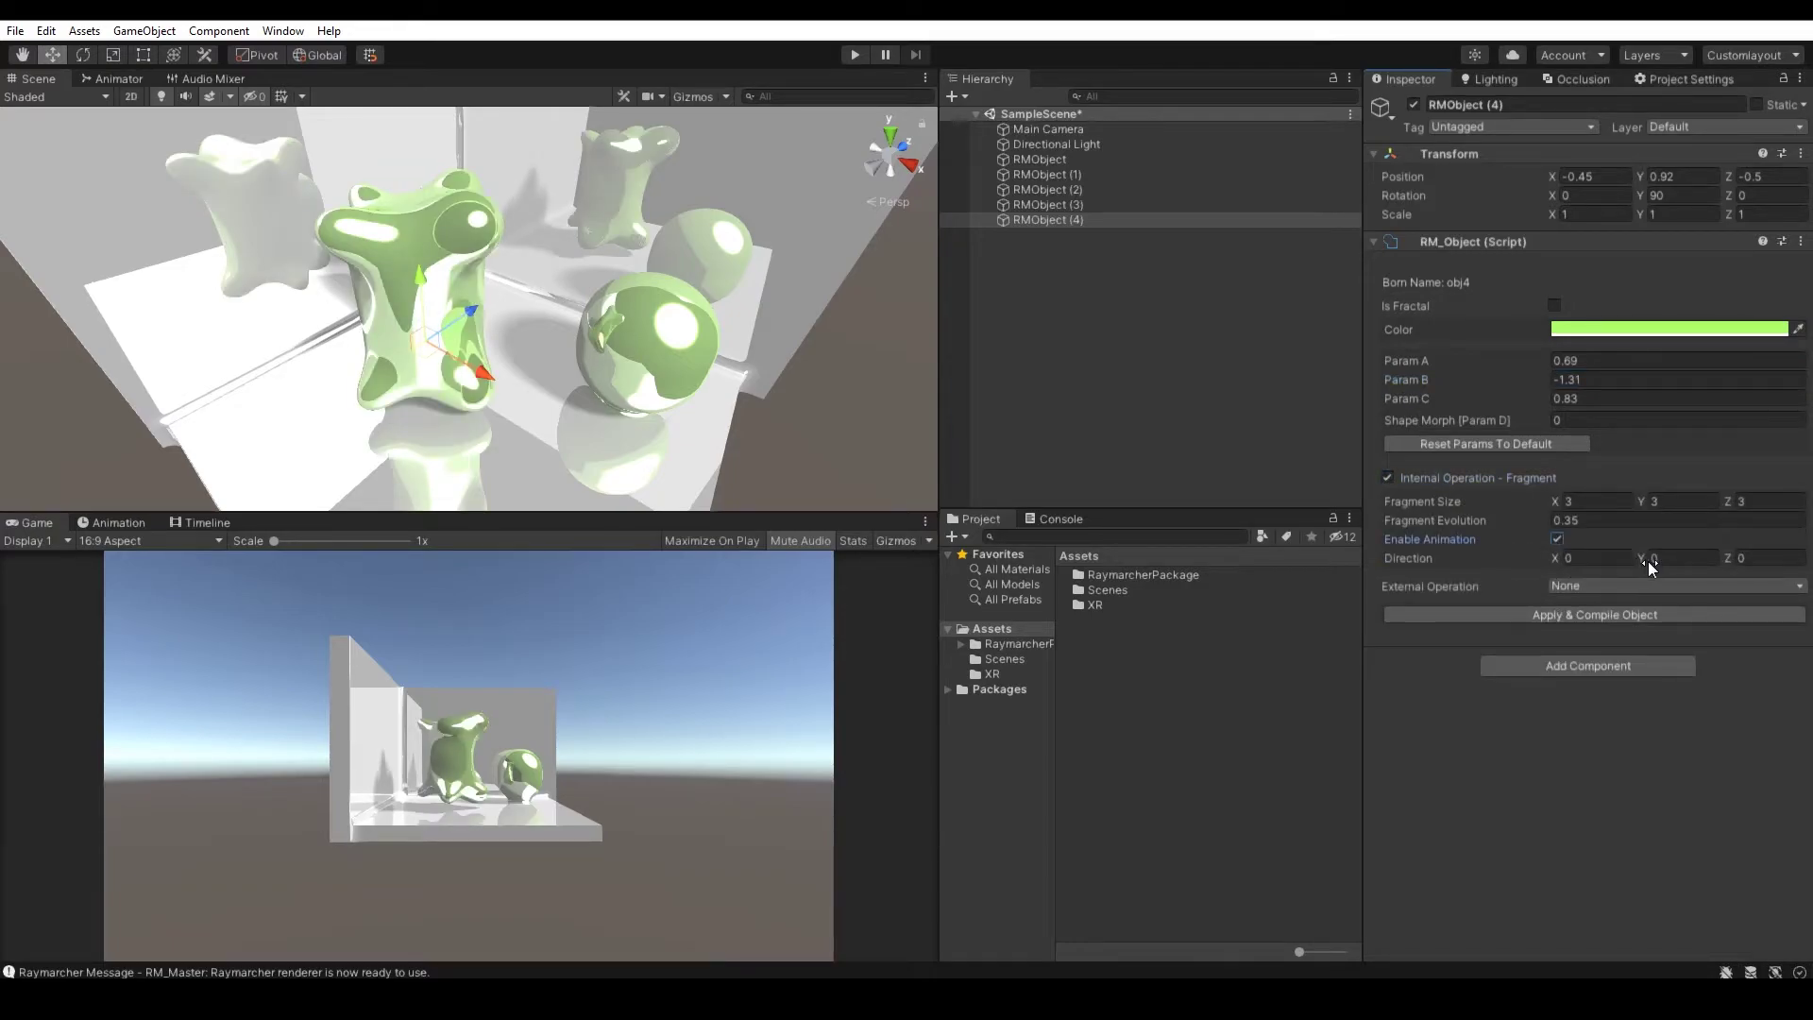
left_click_drag(1652, 567, 1698, 565)
left_click(229, 96)
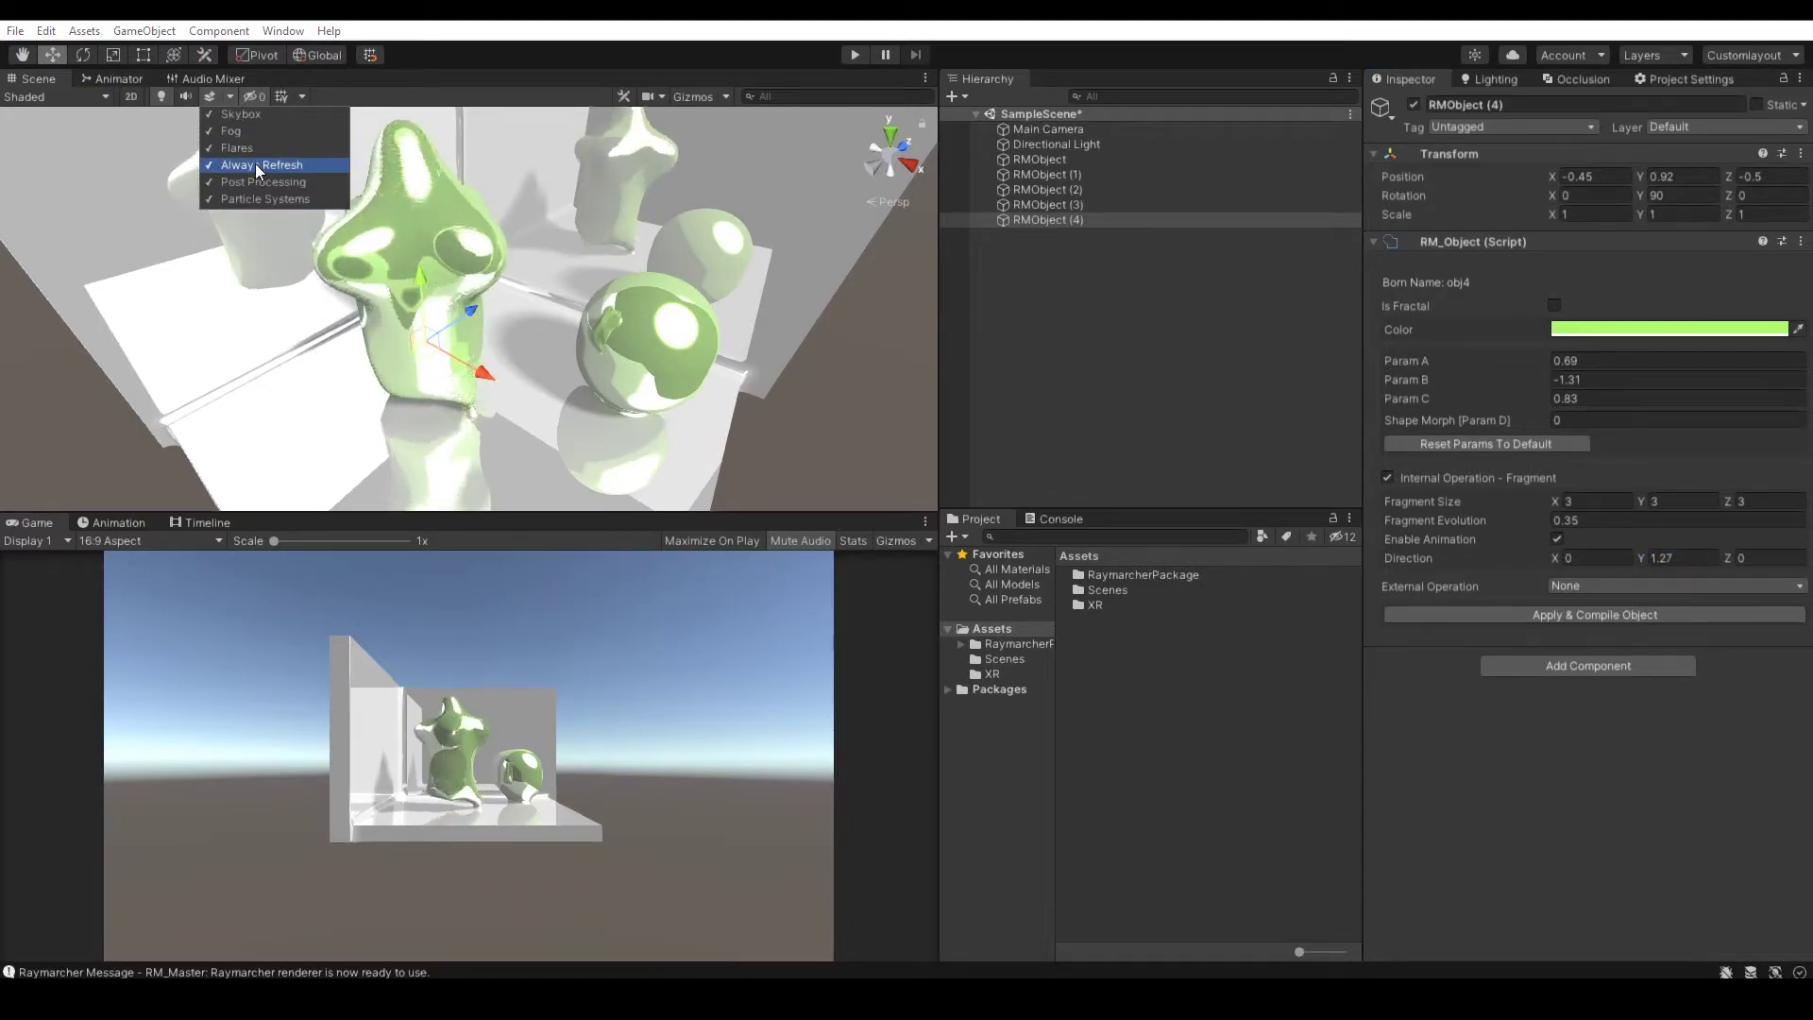
left_click(256, 168)
left_click_drag(397, 283, 642, 309, "alt")
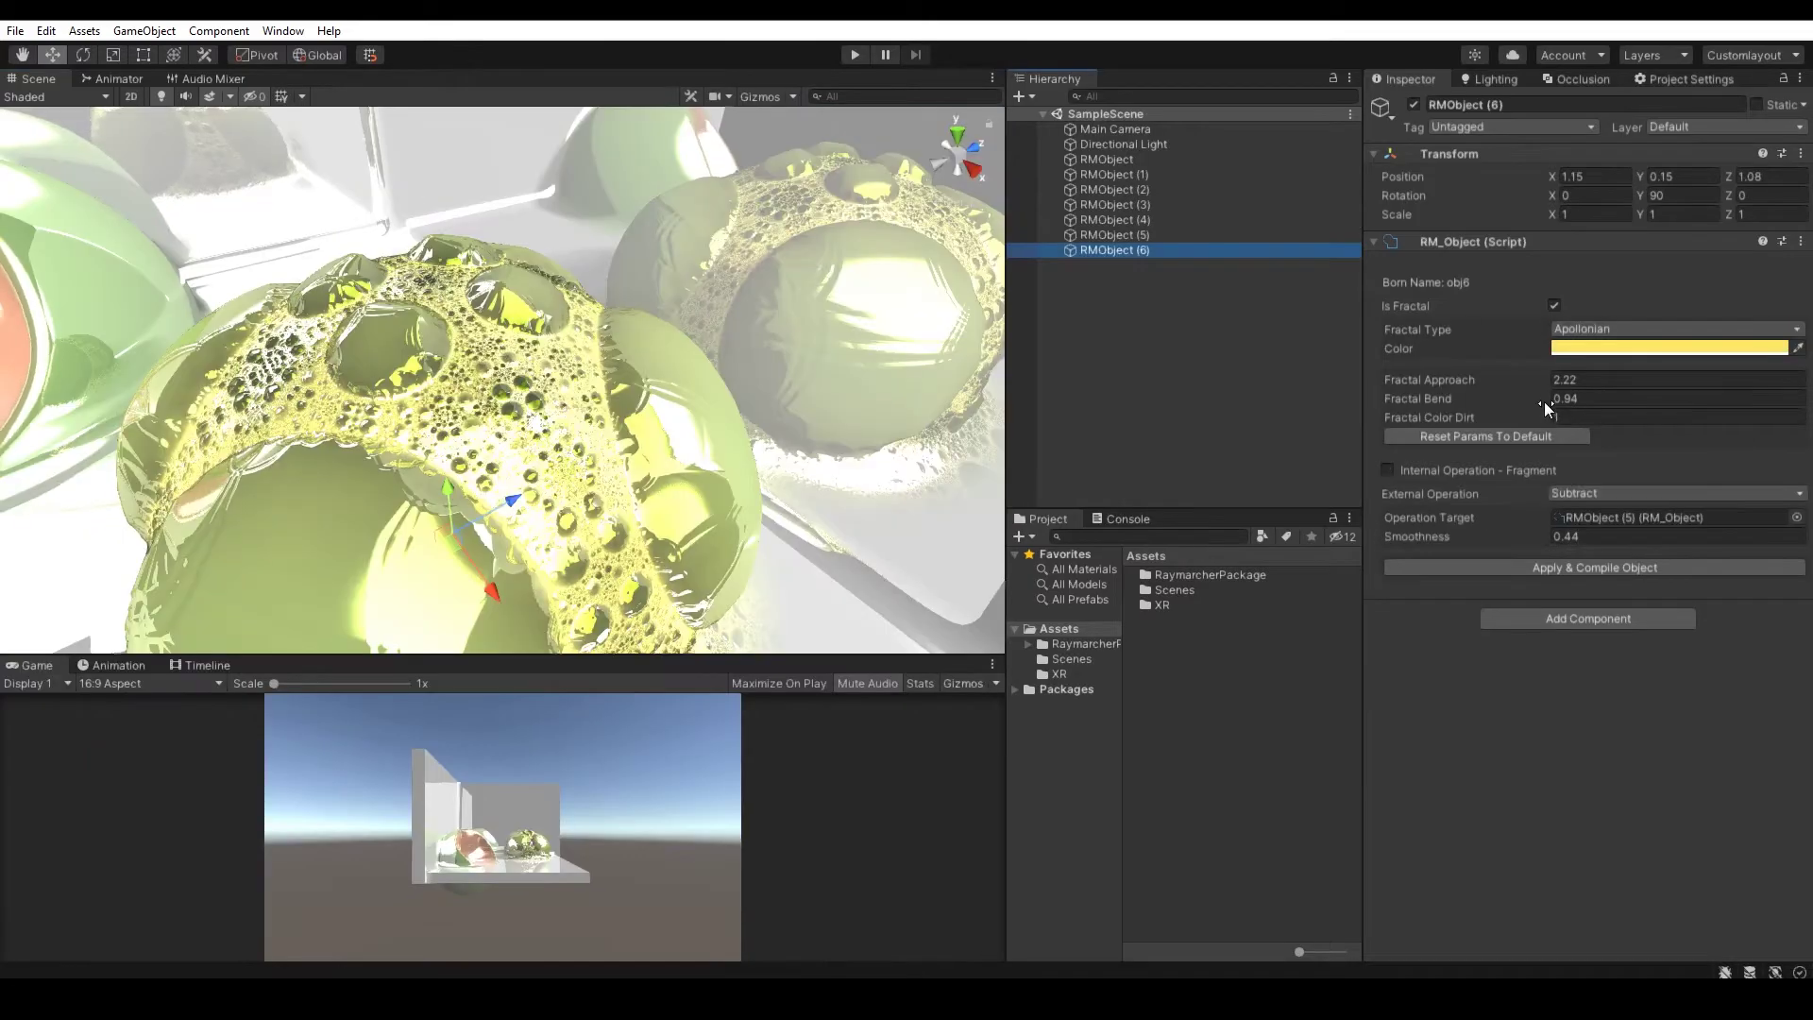
- Lower Fractal Approach to 2.33 and recolour the Apollonian fractal orange-red
mouse_move(1543, 378)
left_mouse_down()
mouse_move(1528, 382)
mouse_move(1551, 378)
mouse_move(1560, 401)
mouse_move(1543, 394)
left_mouse_up()
left_click(1623, 349)
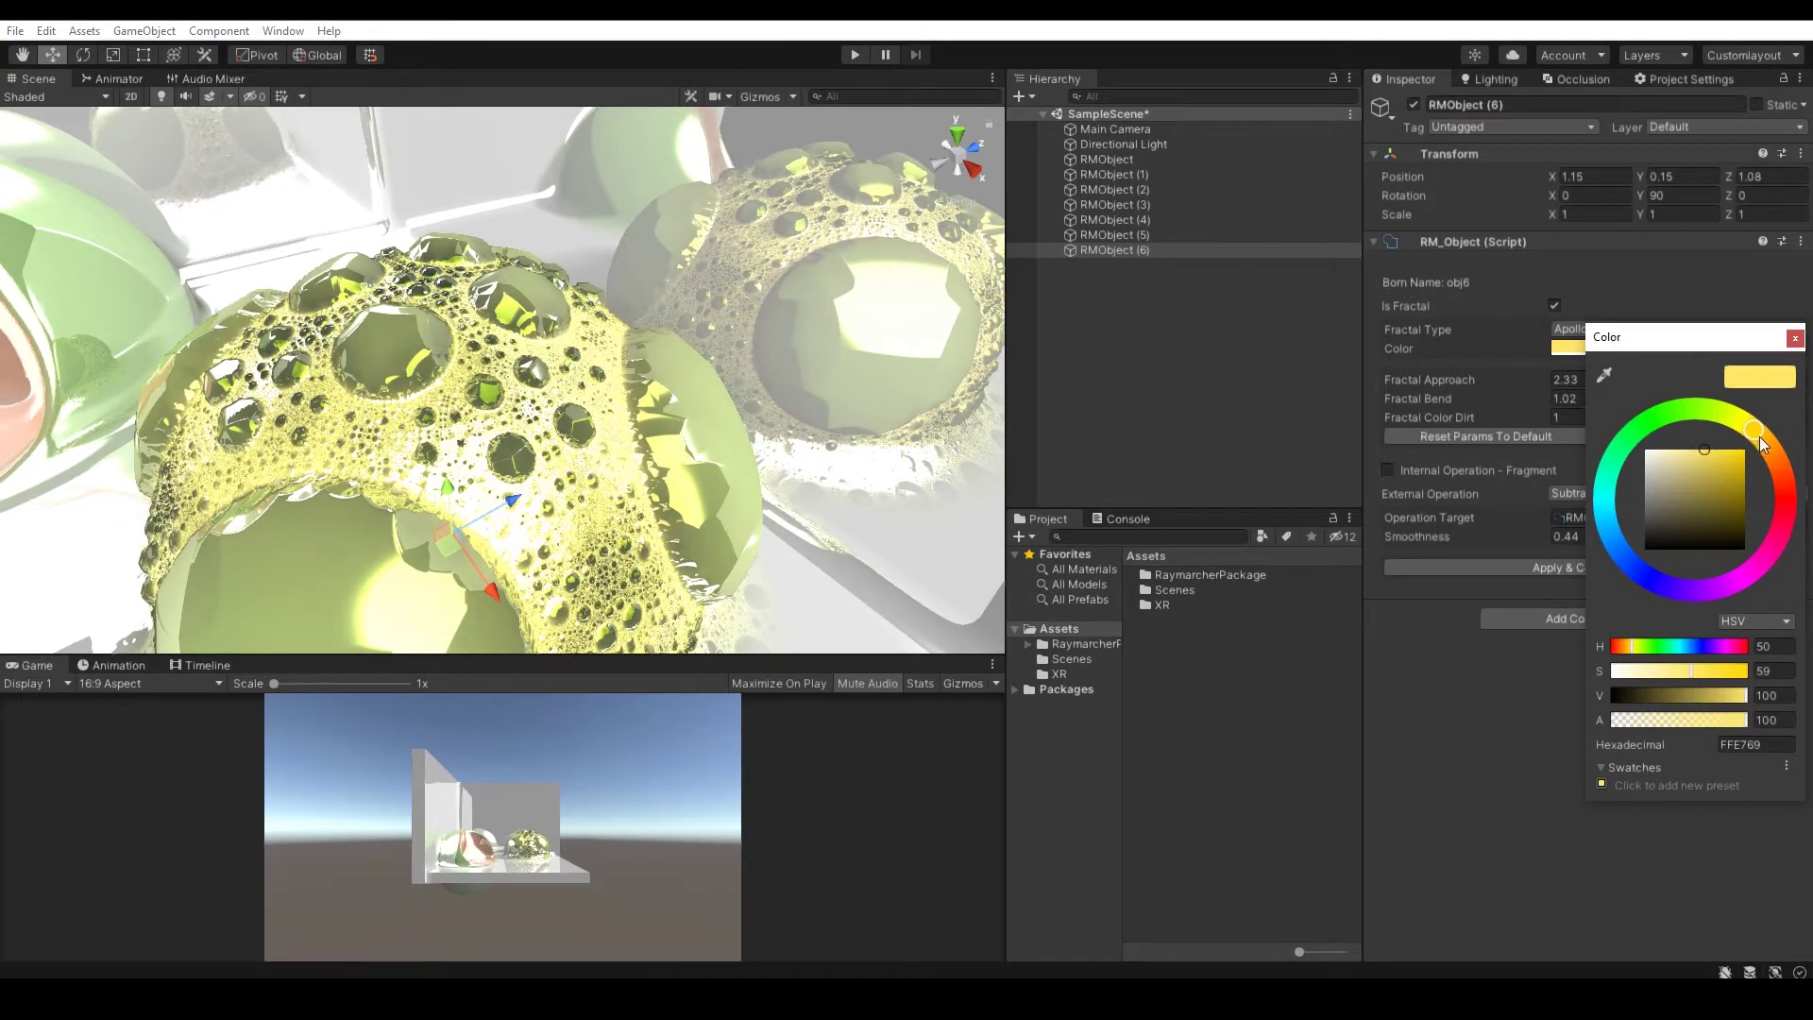
left_click_drag(1759, 436, 1796, 514)
mouse_move(1754, 574)
left_mouse_down()
mouse_move(1645, 584)
mouse_move(1742, 487)
left_mouse_up()
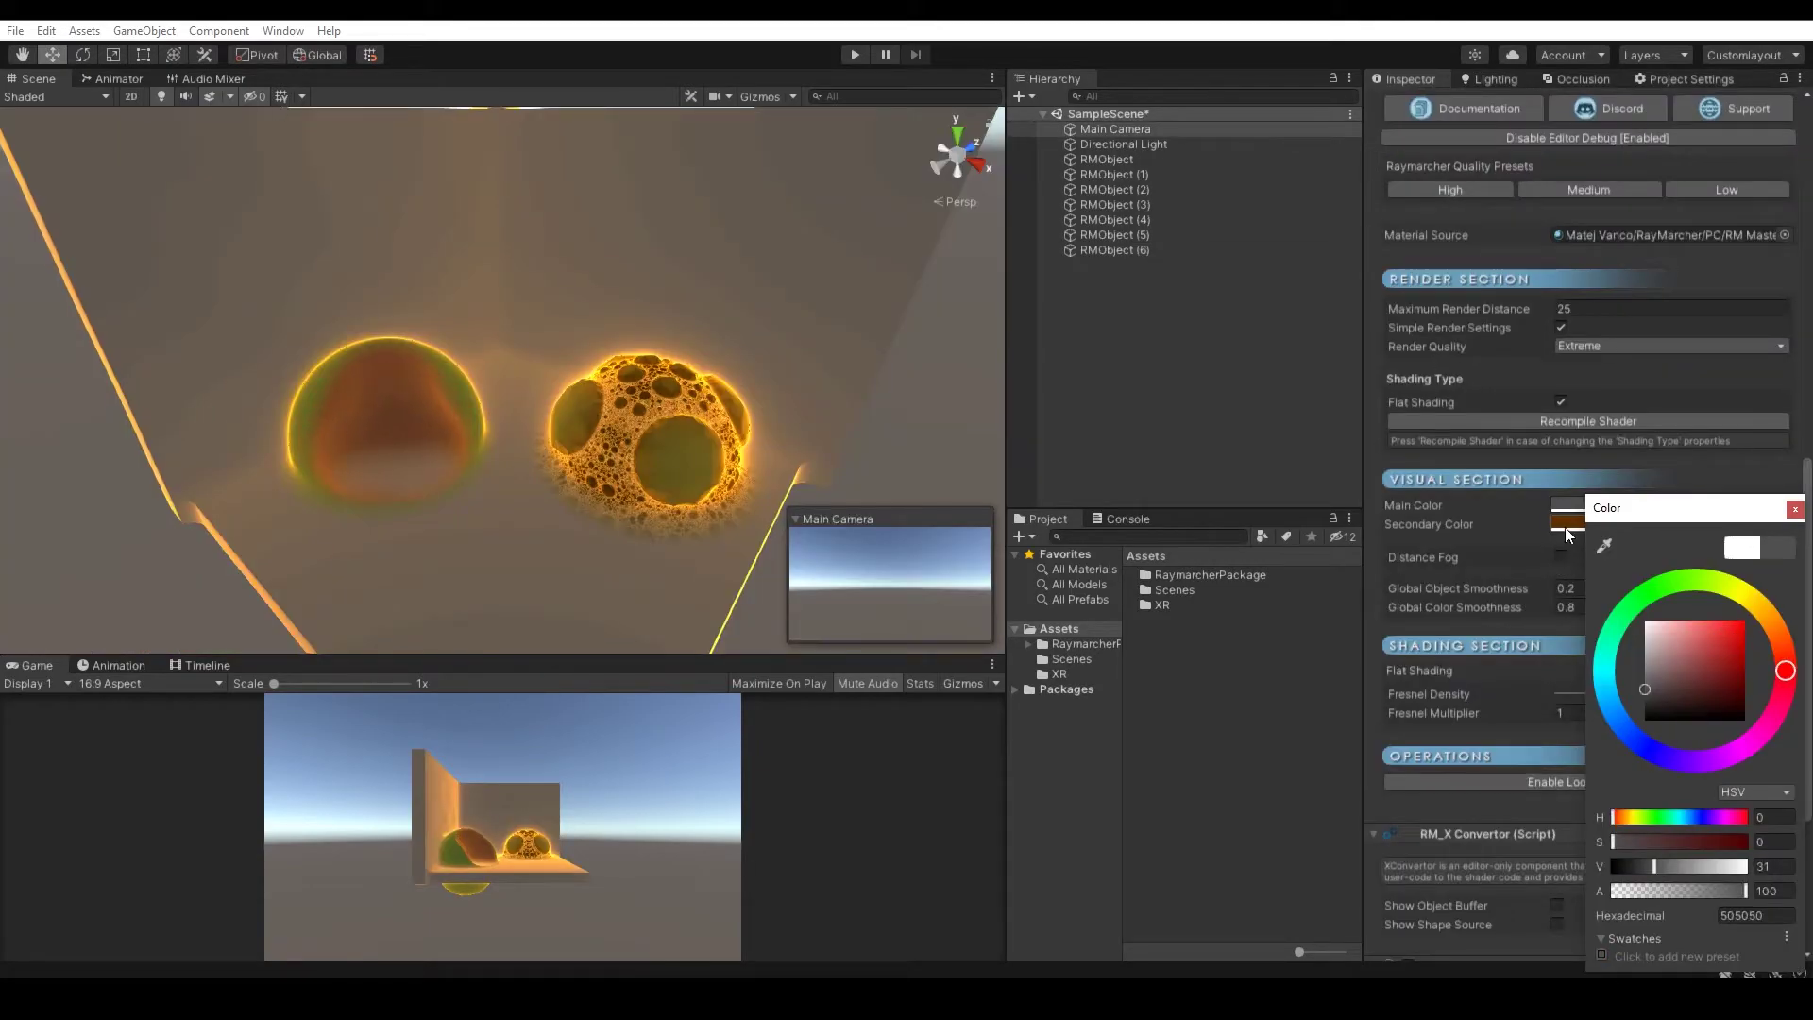
- Make the Secondary Color green and raise Fresnel Density to 0.682
left_click(1566, 524)
left_click_drag(1759, 624, 1681, 590)
left_click(1479, 699)
left_click_drag(1562, 694, 1678, 689)
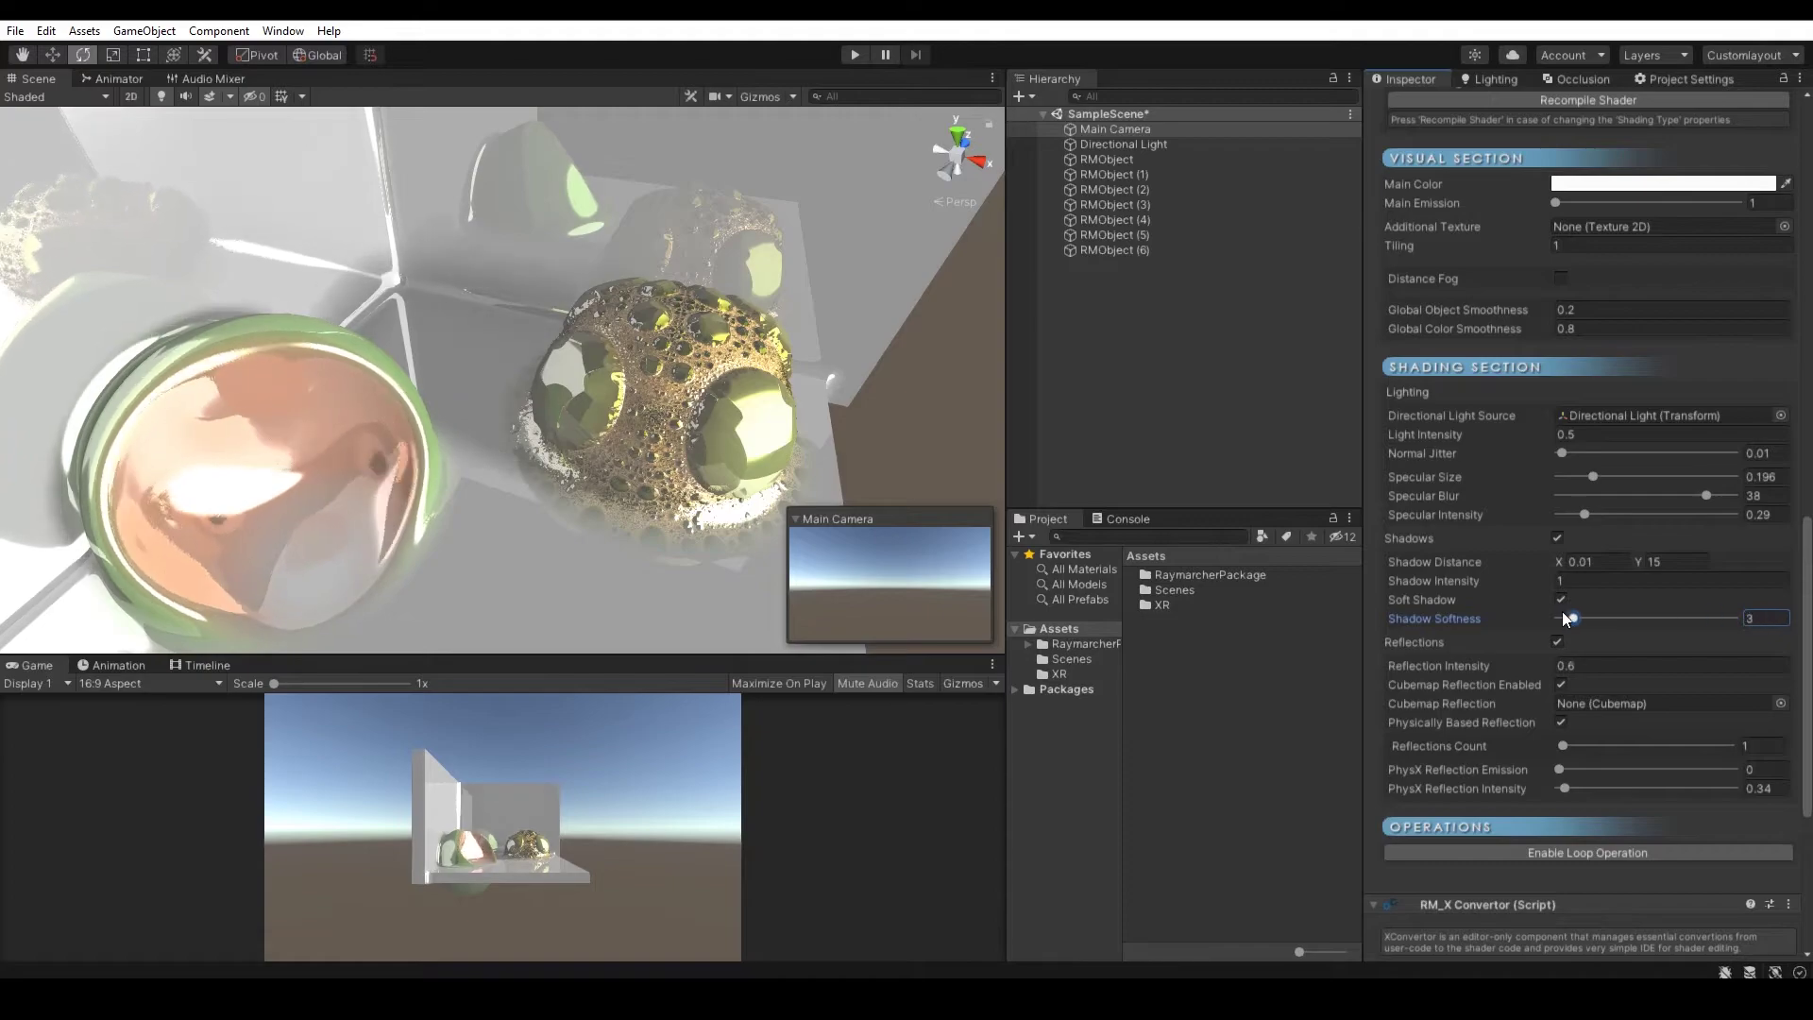
- Set Shadow Softness to 11.1 with soft shadows on, and raise Normal Jitter and Fog Density
left_click_drag(1562, 614, 1605, 605)
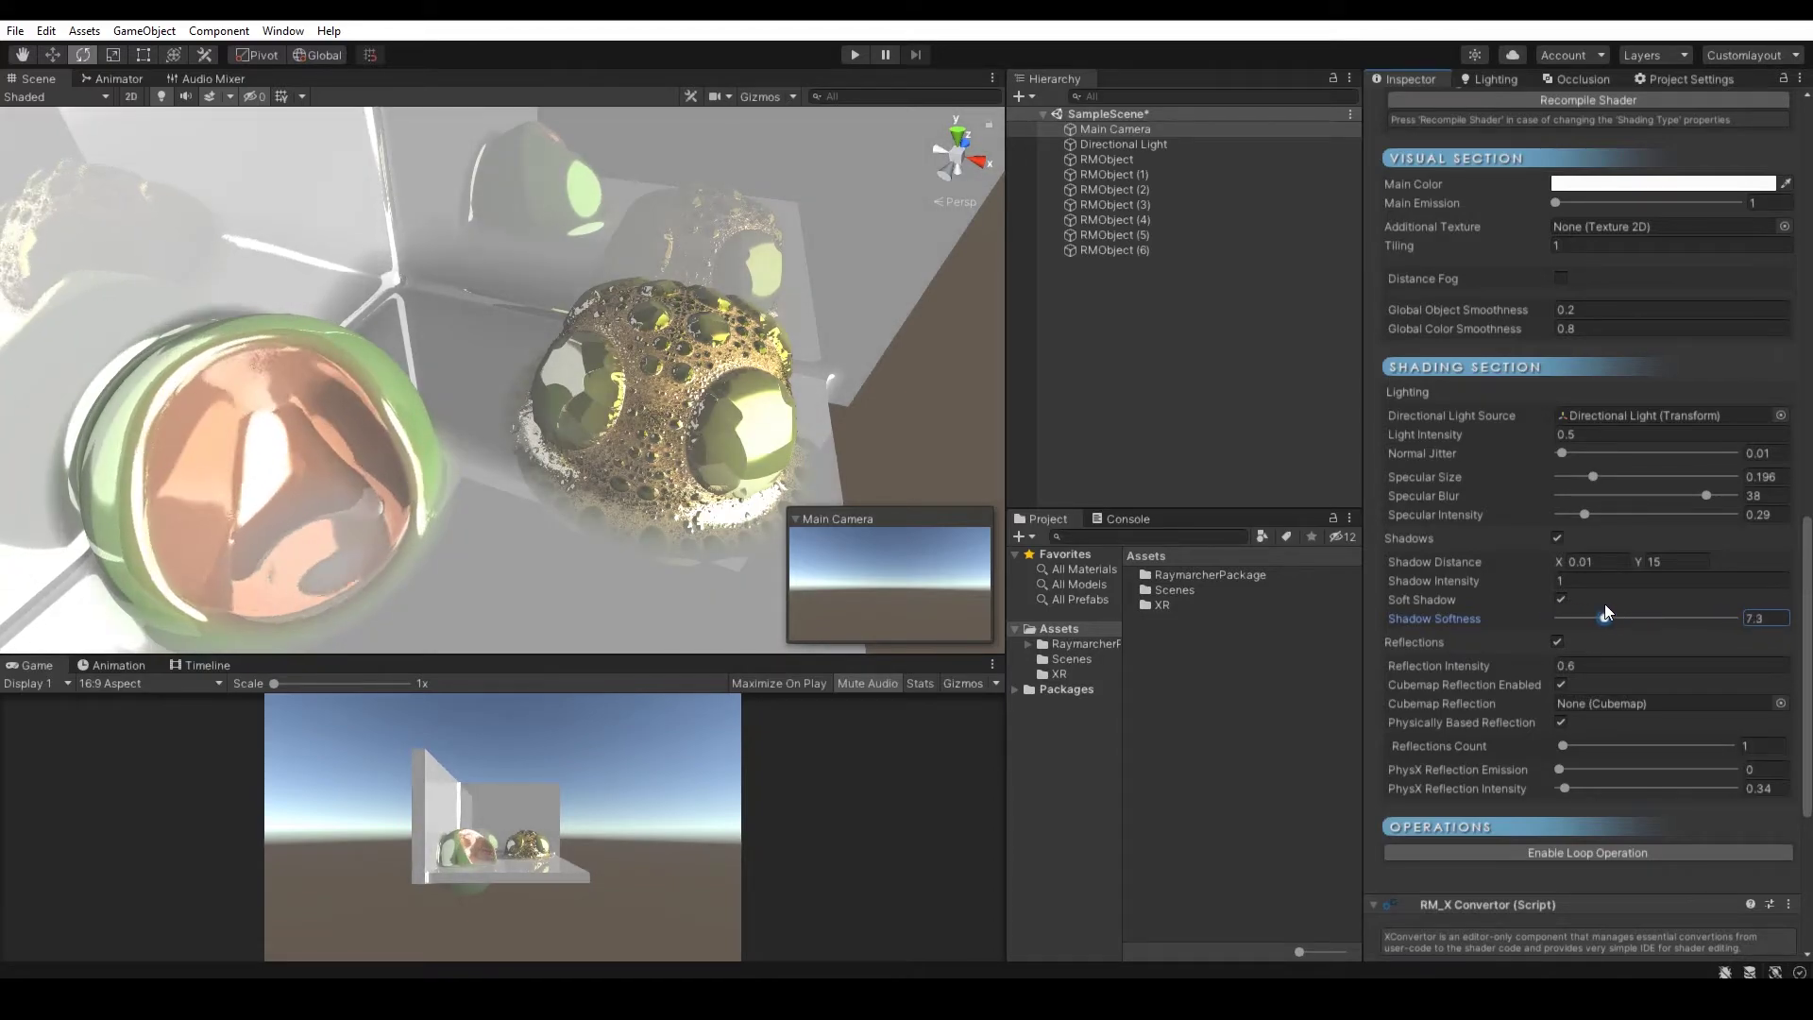
left_click(1561, 600)
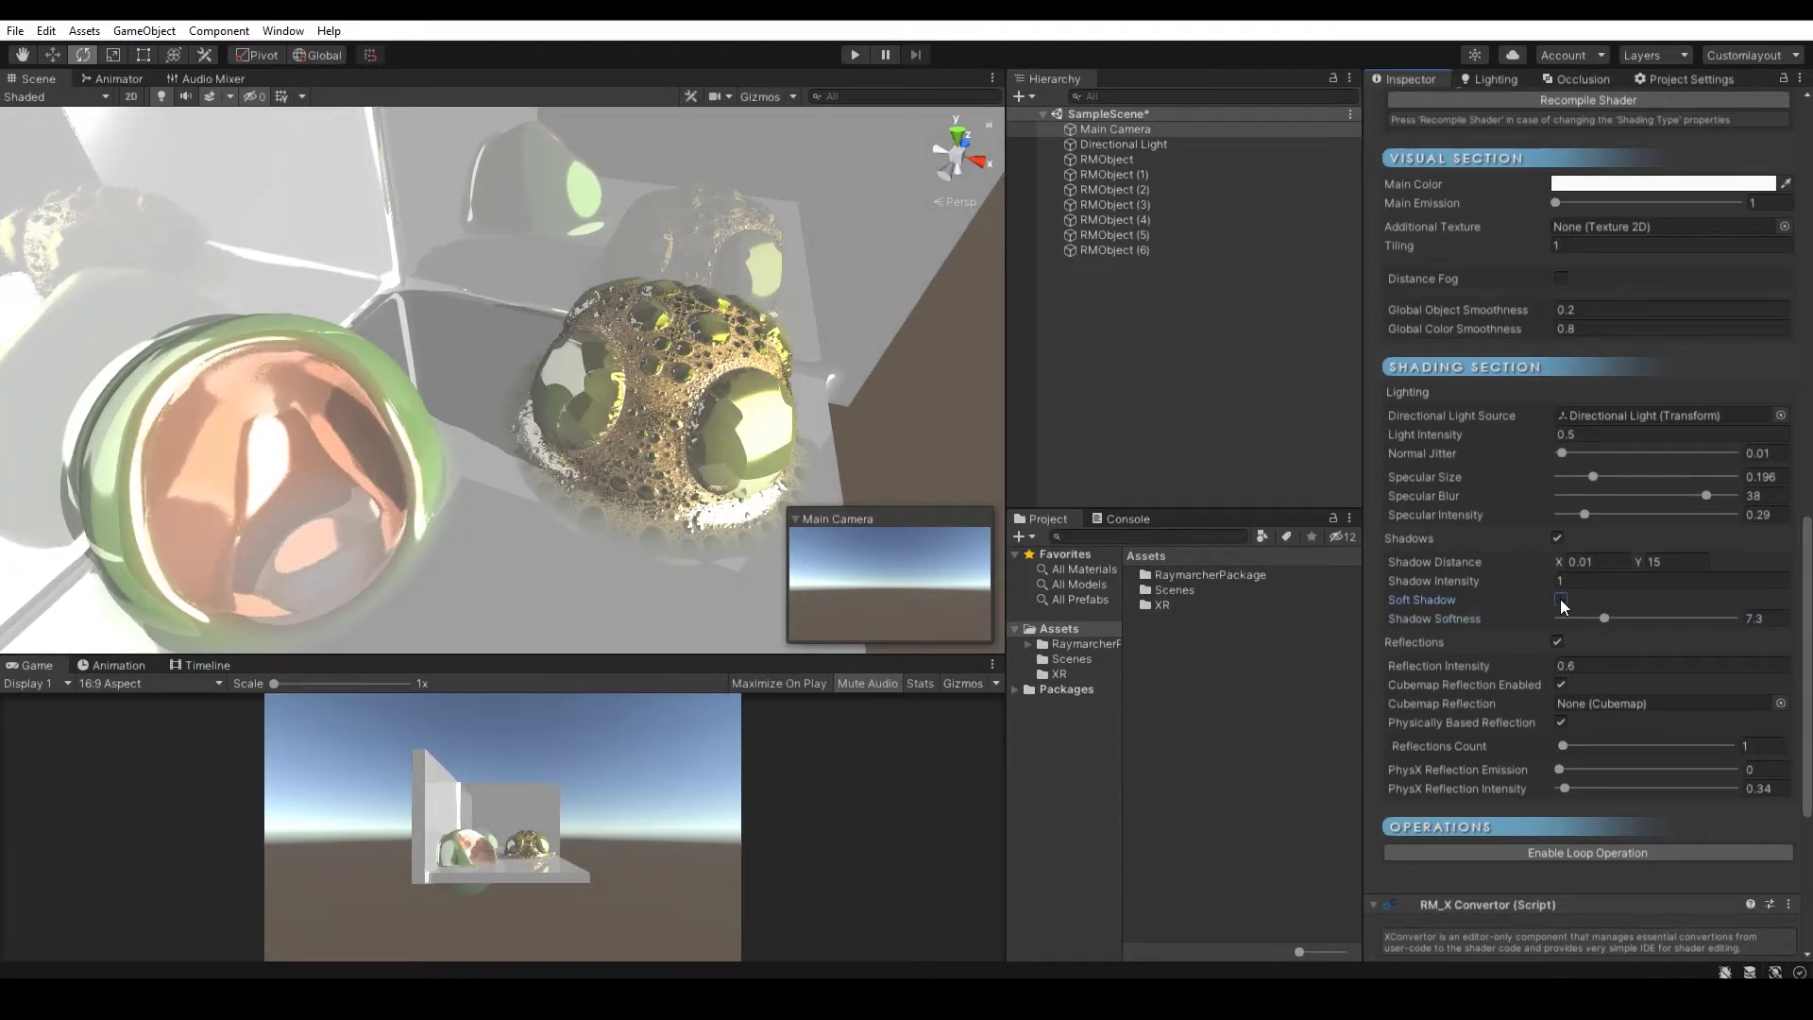
left_click(1560, 598)
left_click_drag(1595, 614, 1719, 614)
left_click_drag(1586, 616, 1633, 618)
left_click_drag(1564, 454, 1691, 456)
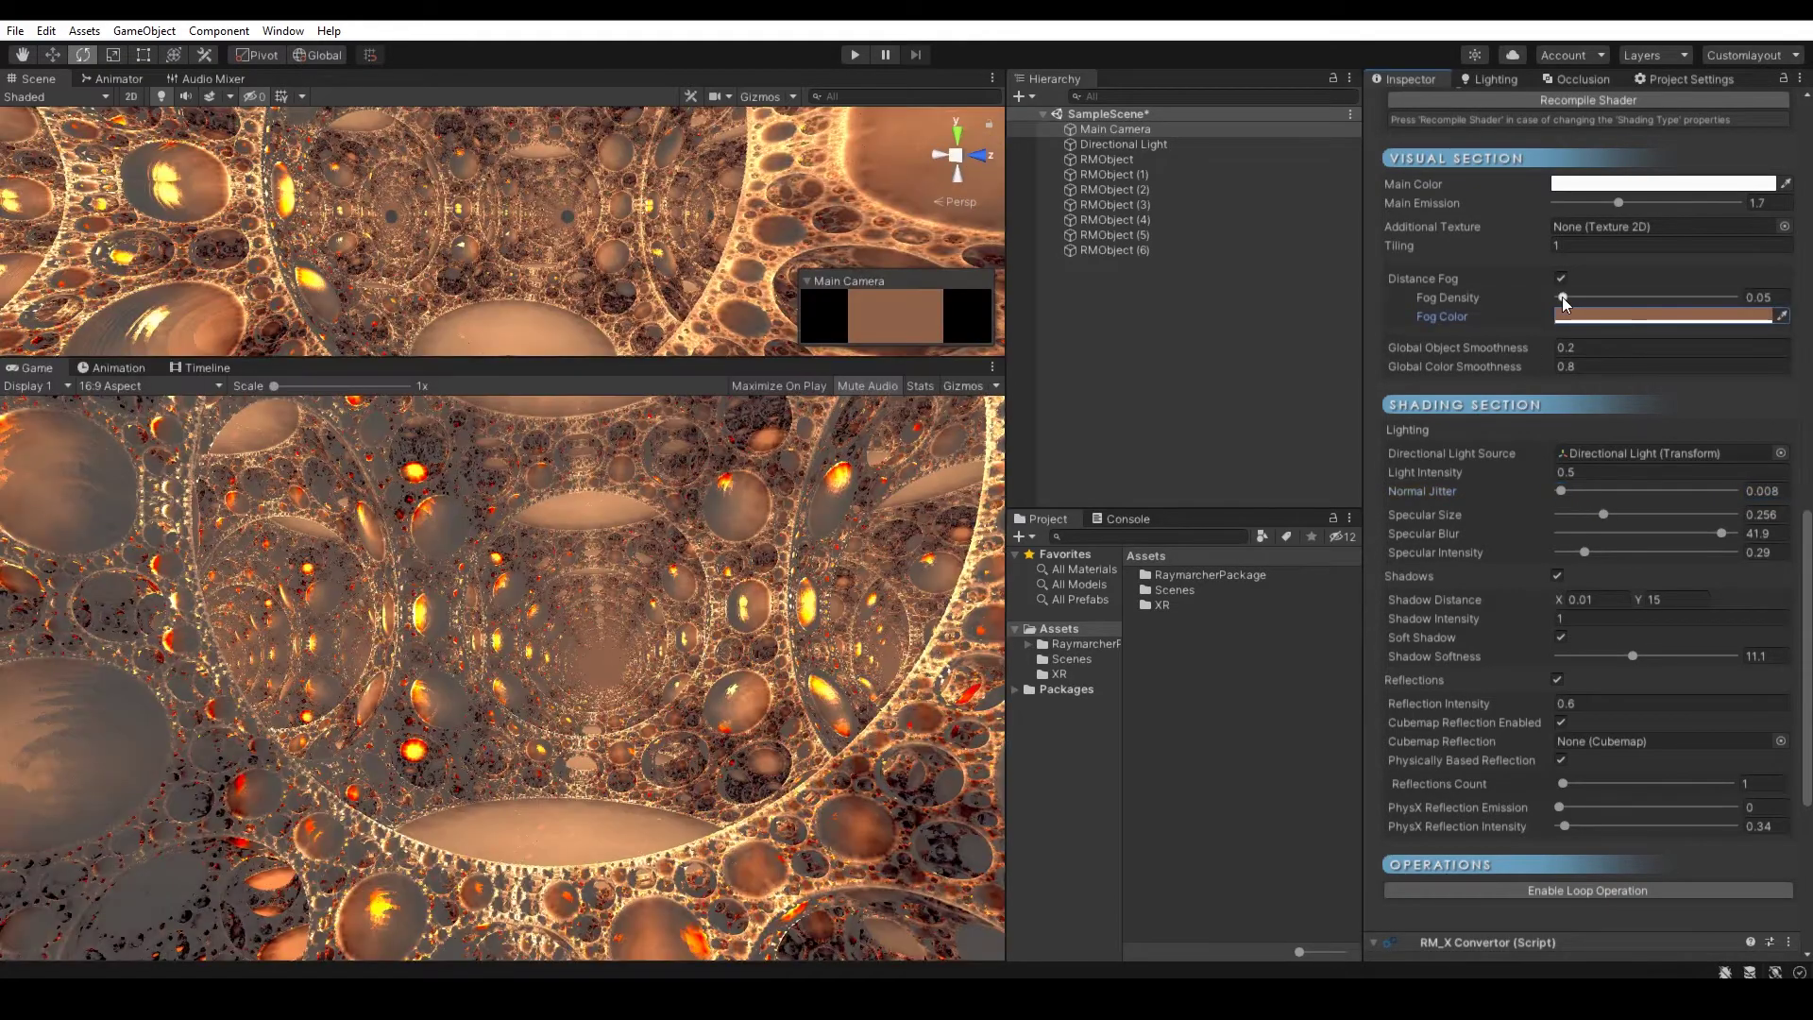
mouse_move(1562, 296)
left_mouse_down()
mouse_move(1602, 299)
mouse_move(1579, 295)
left_mouse_up()
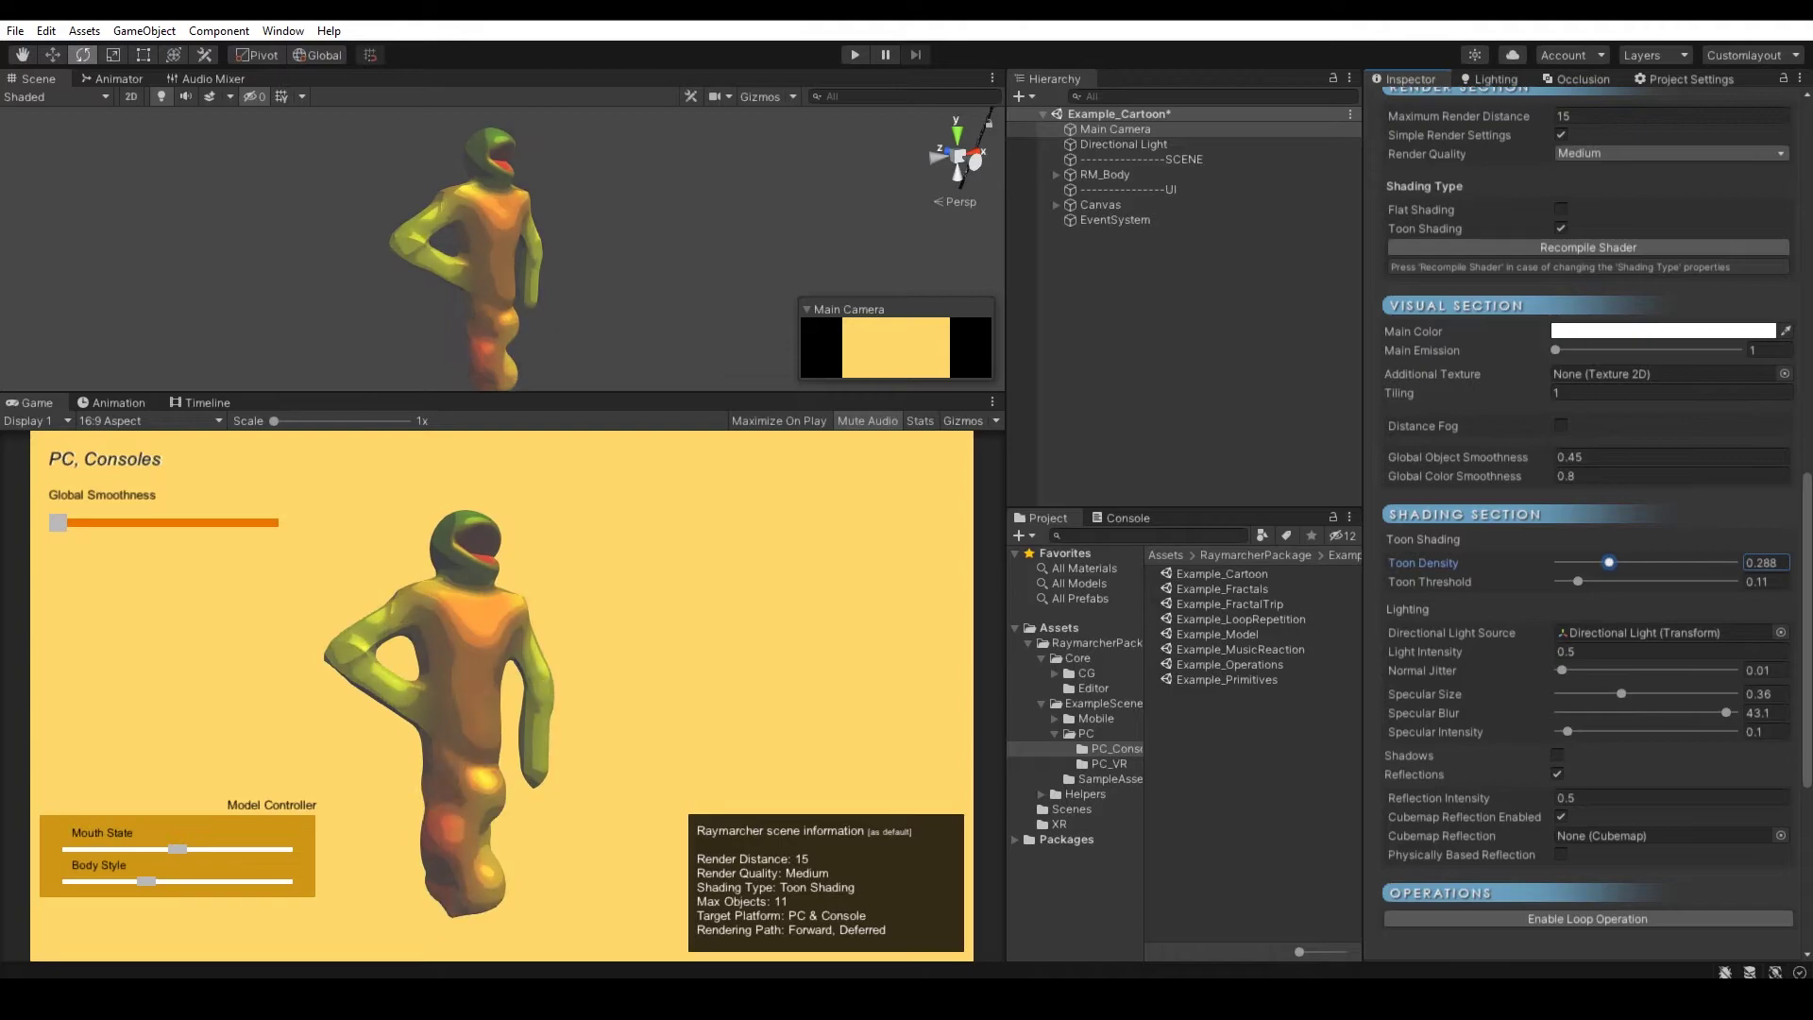
- Raise Toon Density to 0.633 and enlarge specular highlights to Size 0.468, Blur 45
left_click_drag(1648, 562, 1670, 562)
mouse_move(1622, 693)
left_mouse_down()
mouse_move(1728, 693)
mouse_move(1594, 693)
mouse_move(1730, 712)
left_mouse_up()
- Nudge Toon Threshold up, thin the planet's outline and set Global Object Smoothness to 1.64
left_click_drag(1578, 581, 1580, 581)
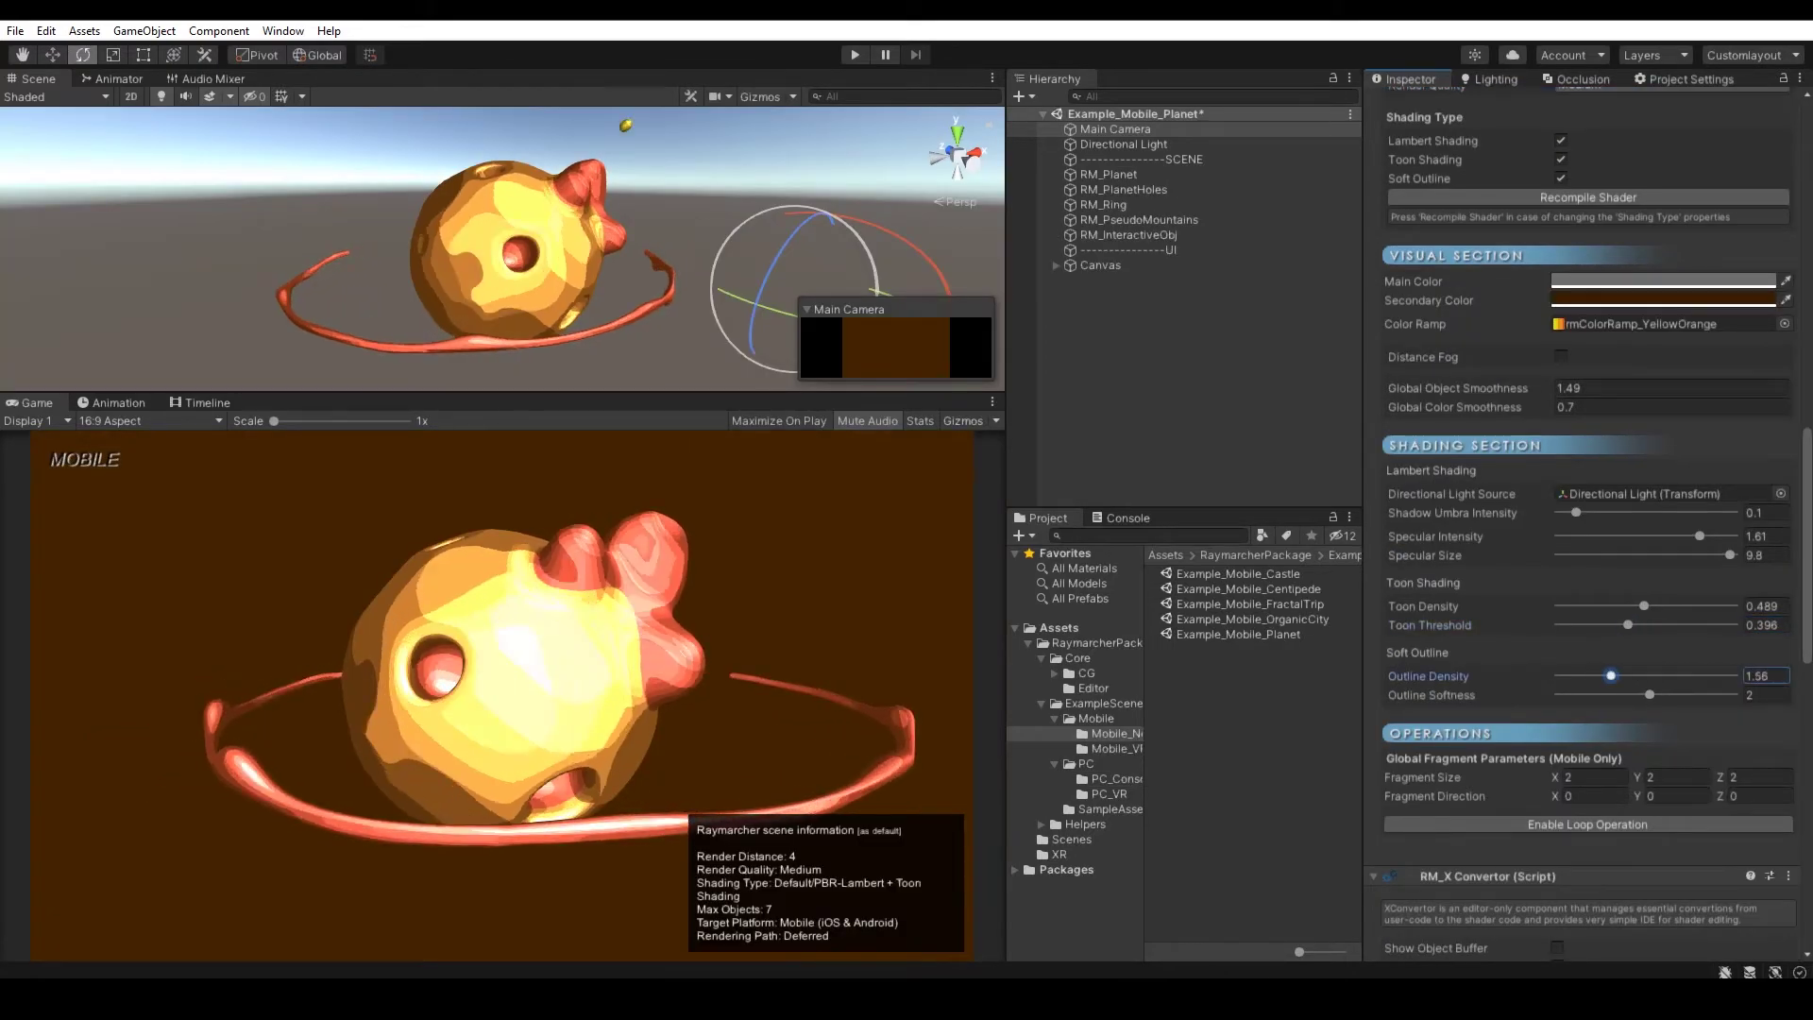
left_click_drag(1673, 675, 1633, 695)
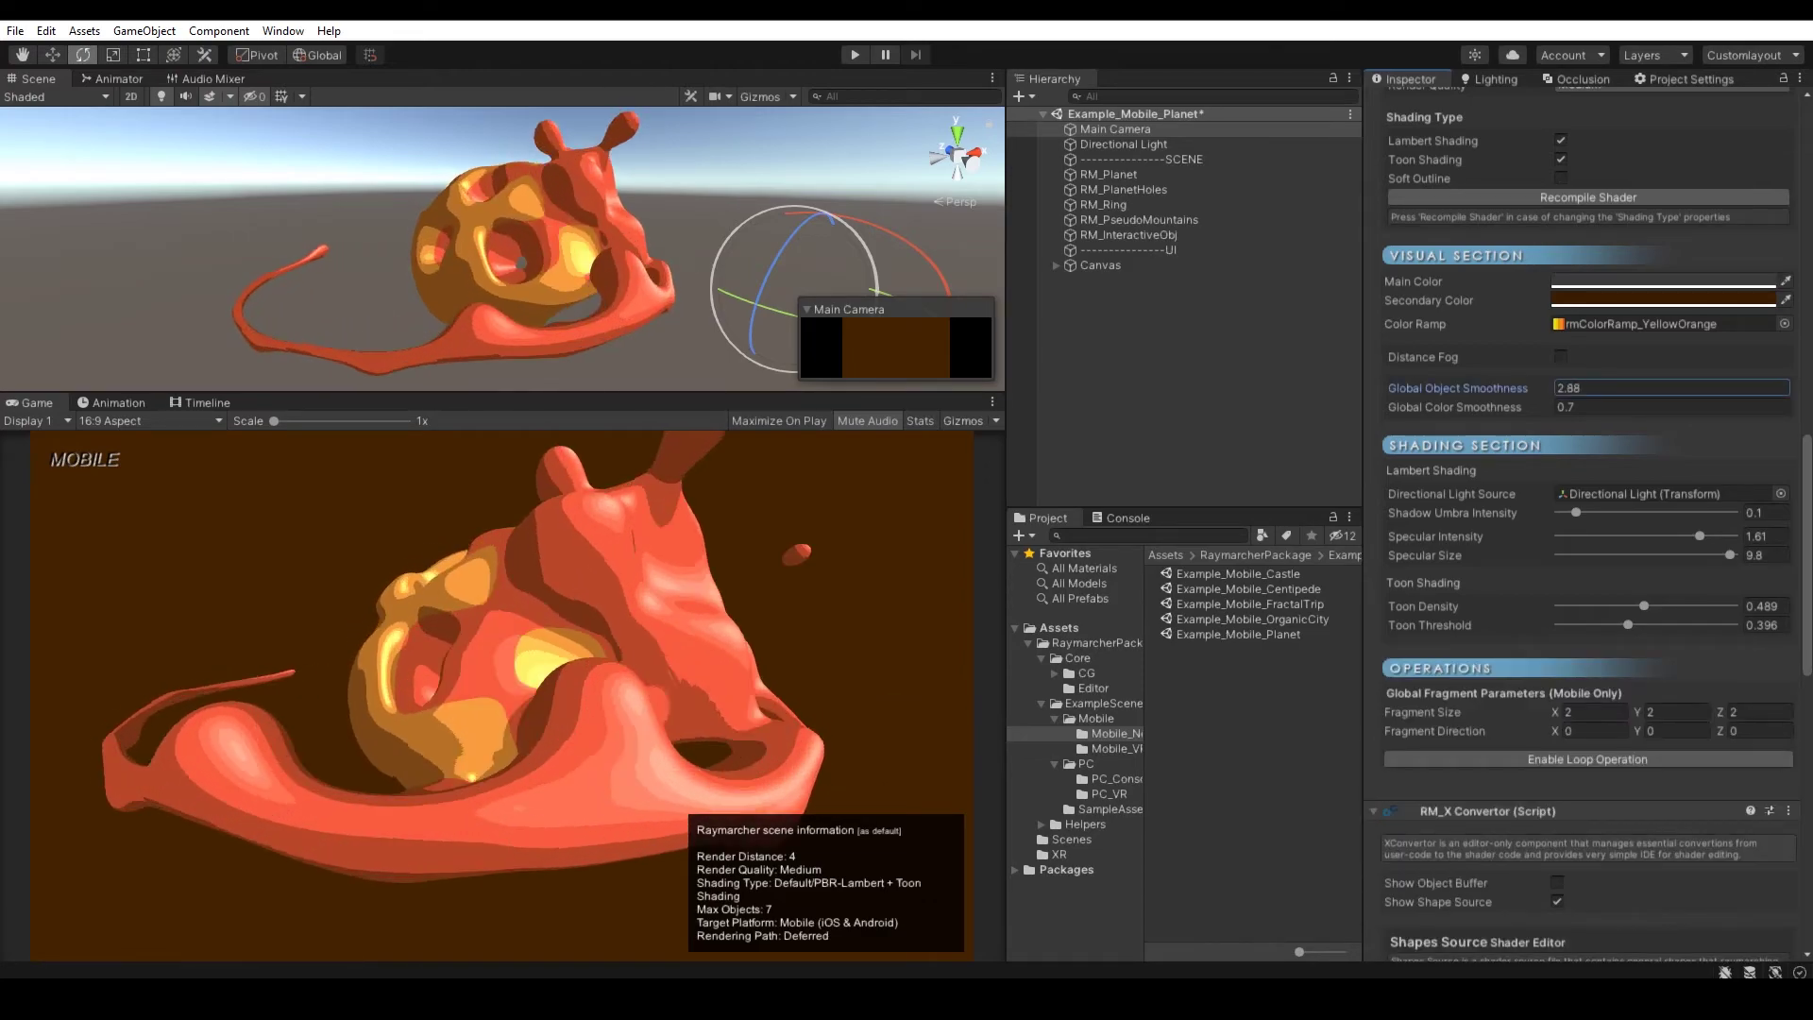
left_click_drag(1473, 388, 1442, 389)
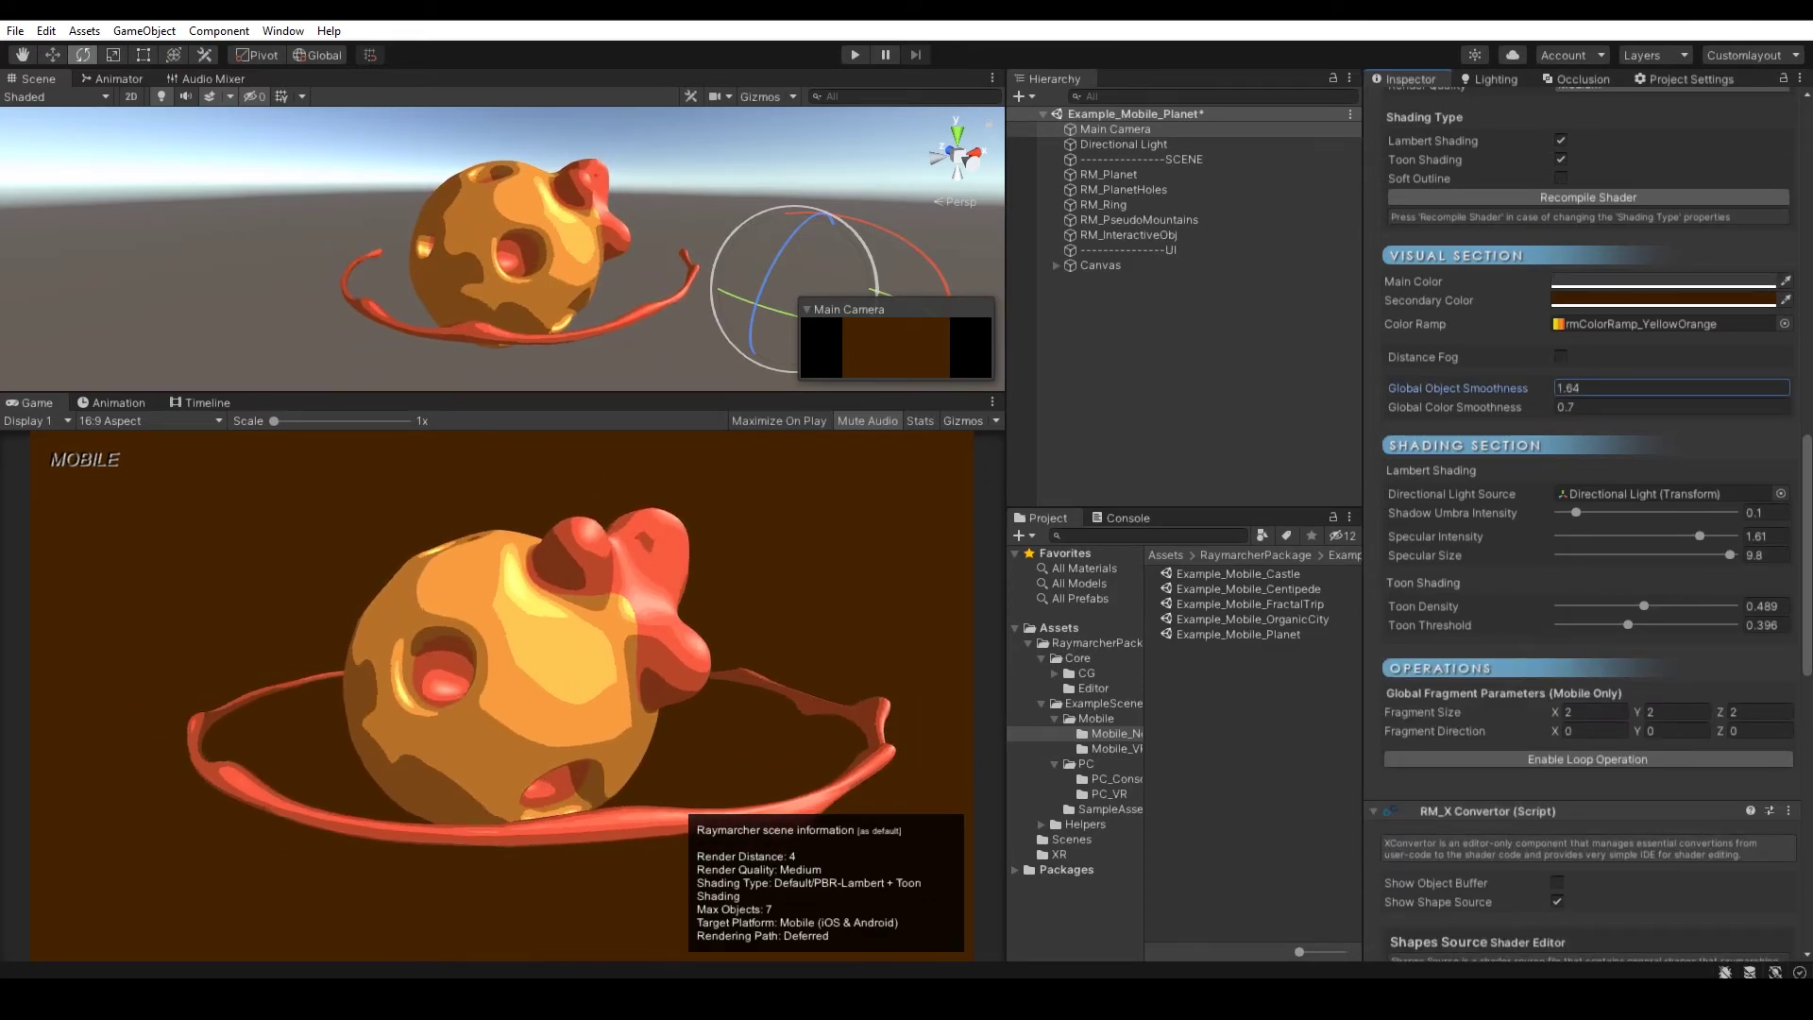
scroll(1587, 519, "up", 10)
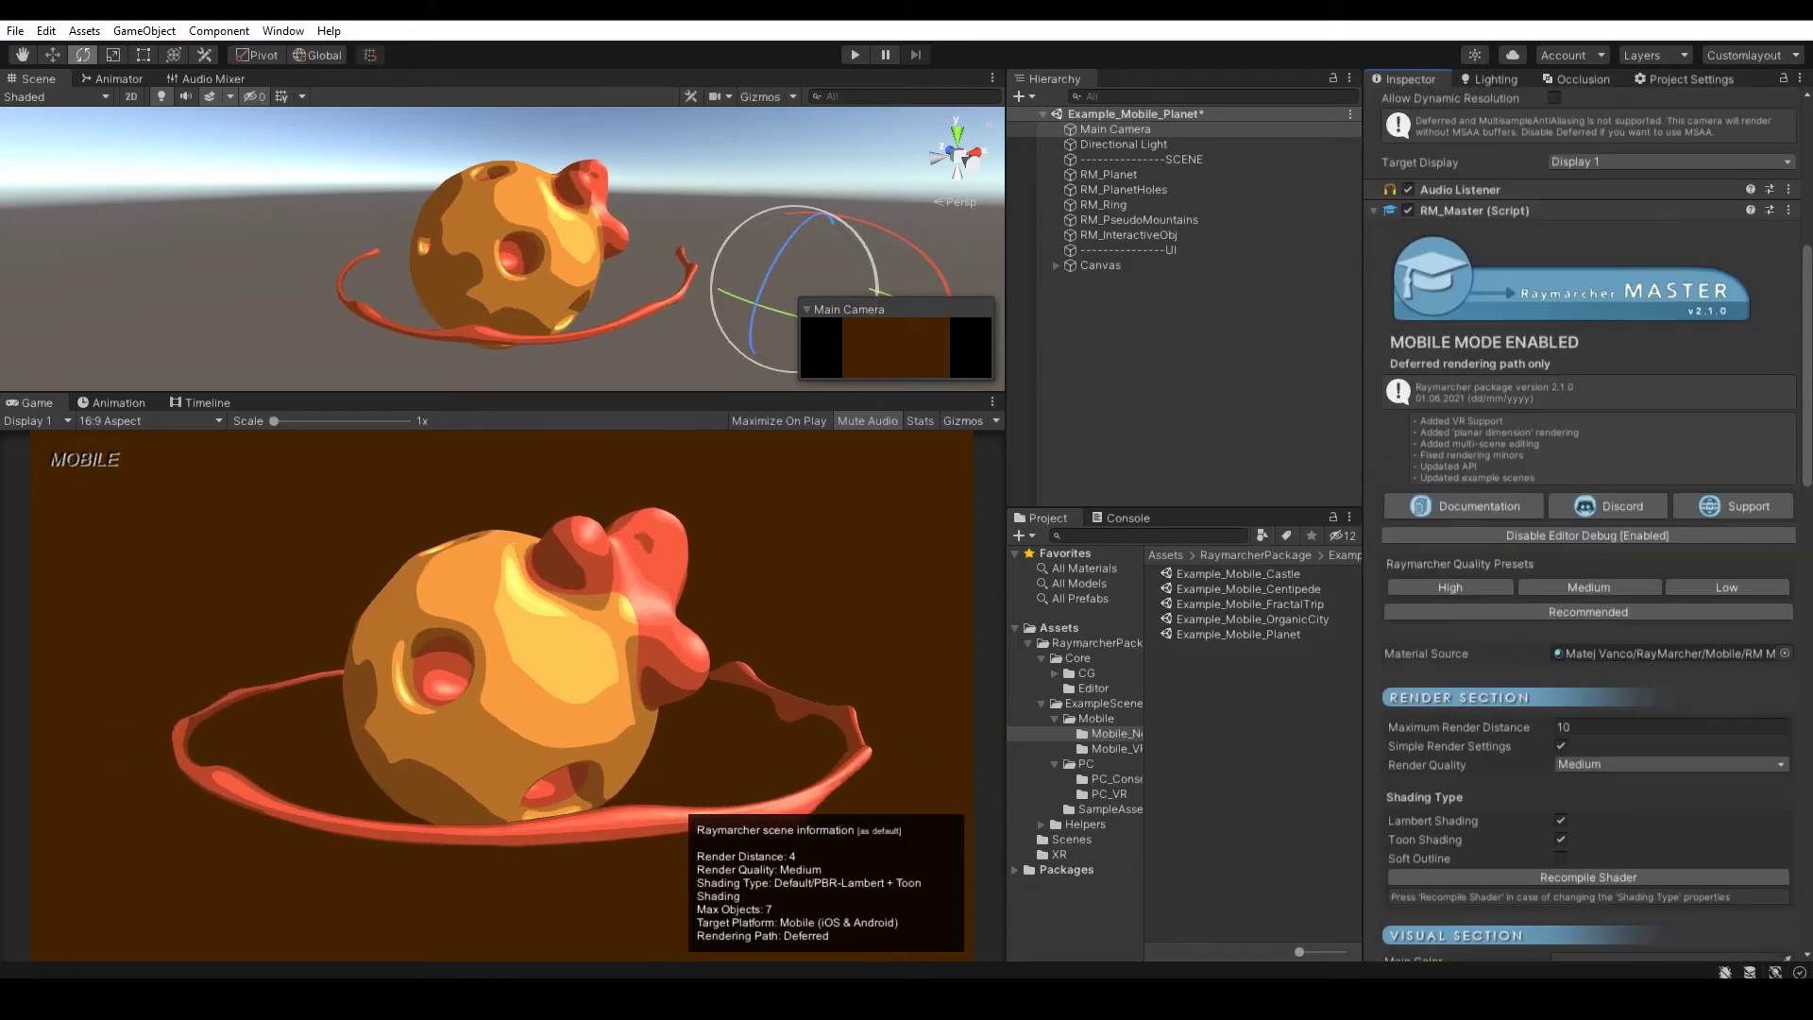